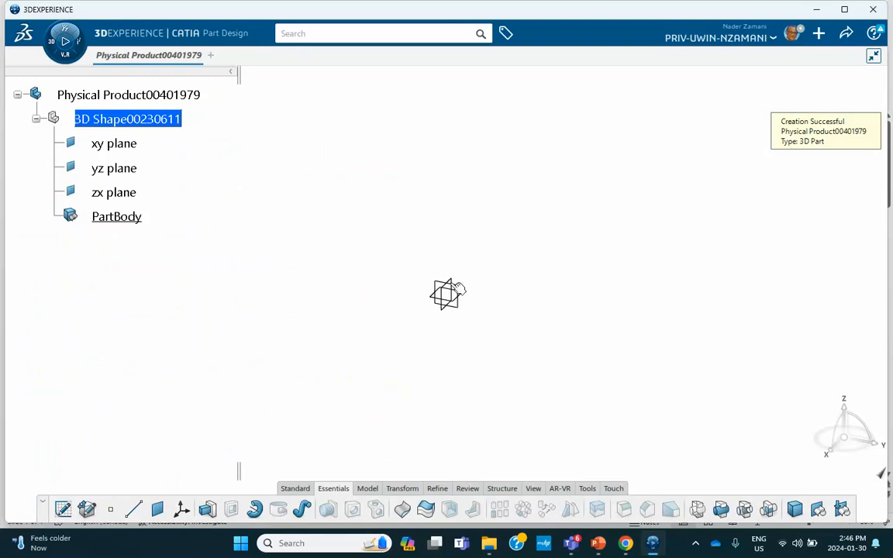
Start a sketch on the yz plane
left_click(417, 263)
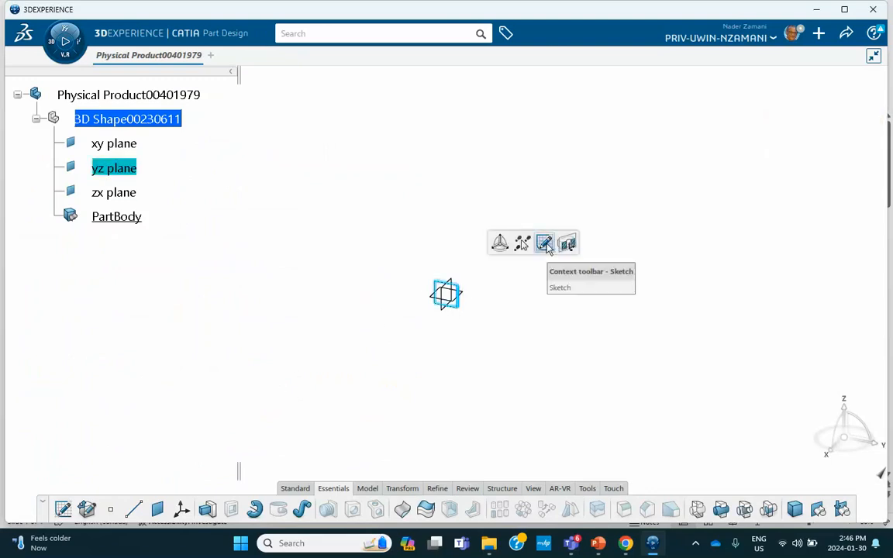
left_click(544, 242)
middle_click_drag(495, 242, 447, 327)
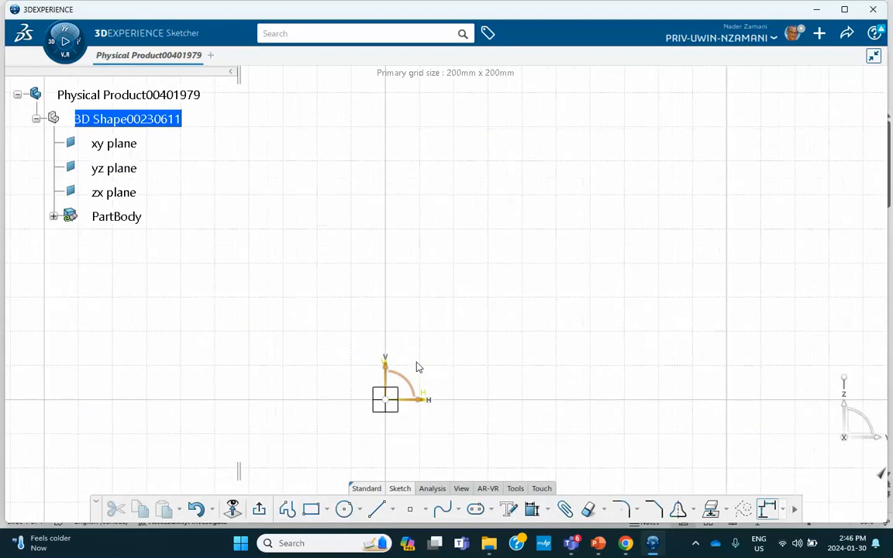
Sketch an open three-line frame profile from the origin: a vertical column about 281 mm high, a horizontal beam and a second column down to the H axis
left_click(287, 509)
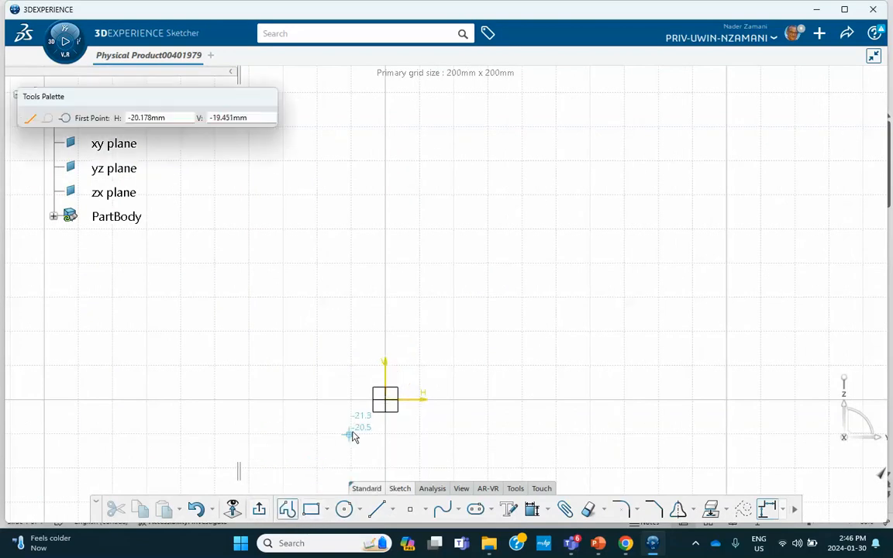
left_click(387, 395)
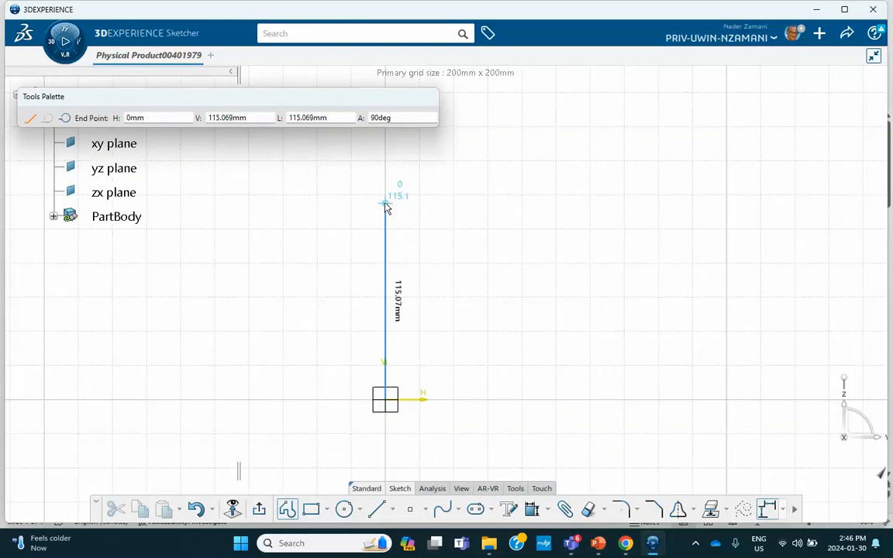
scroll(386, 202, "up", 5)
scroll(383, 226, "up", 1)
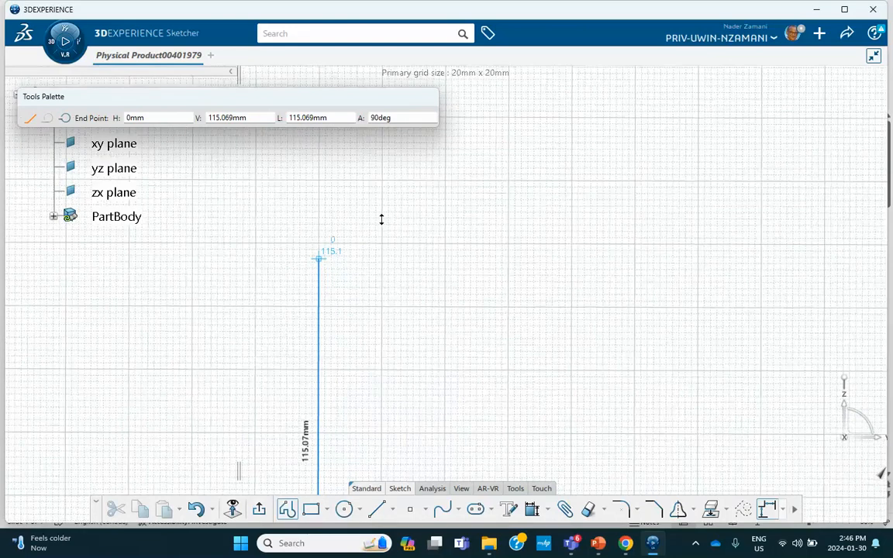
scroll(364, 295, "up", 3)
scroll(388, 333, "down", 5)
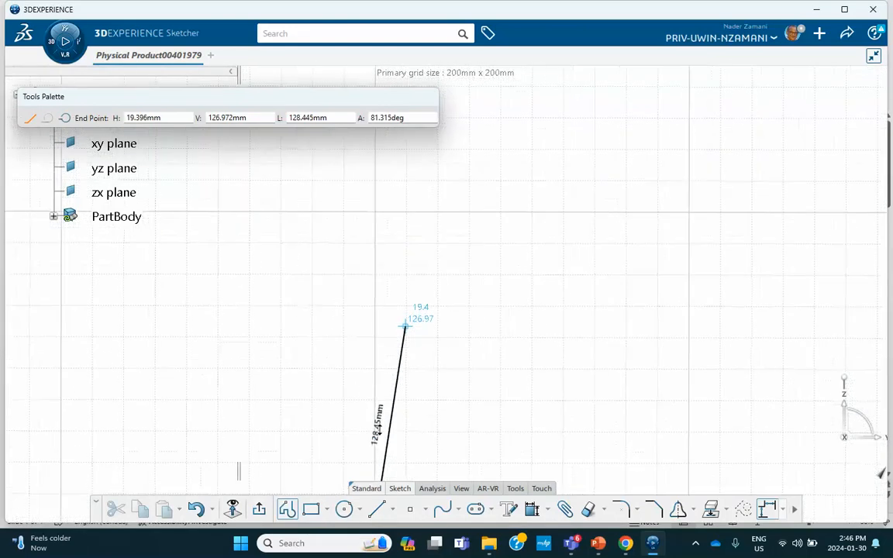
left_click(398, 152)
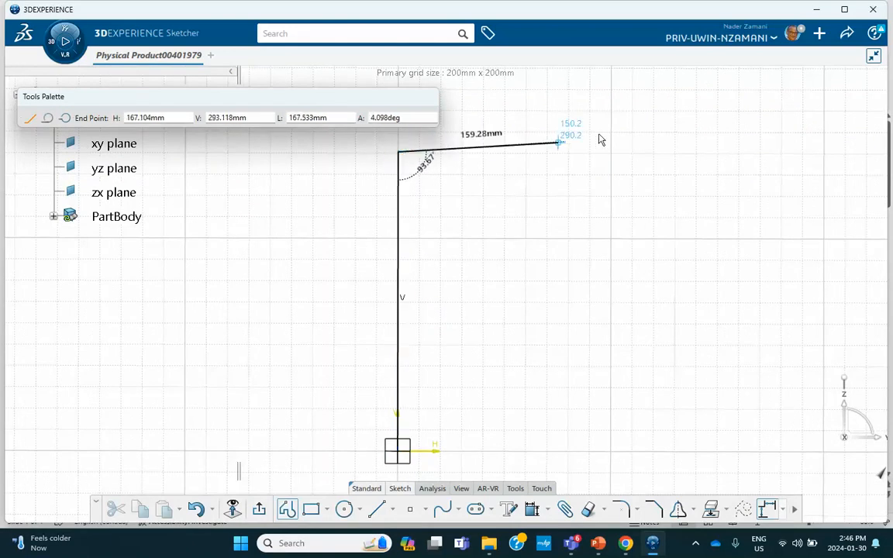
left_click(659, 151)
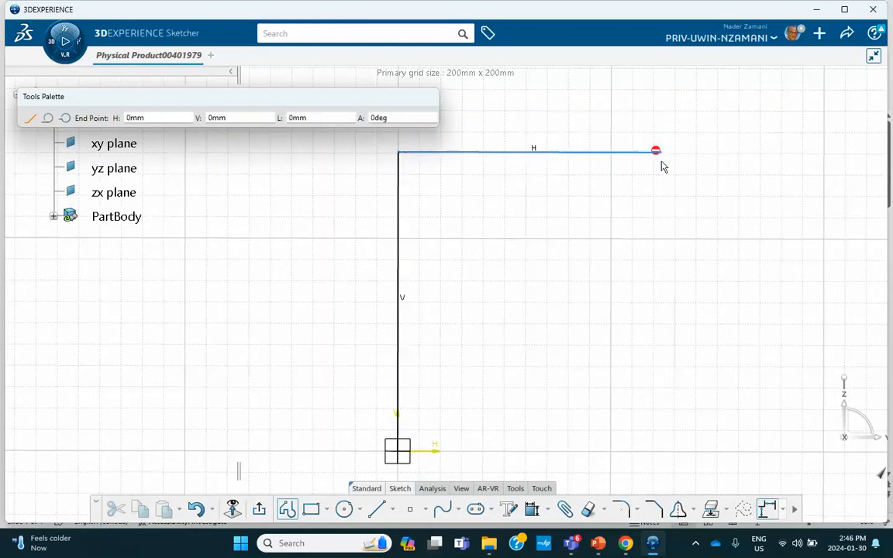
double_click(661, 453)
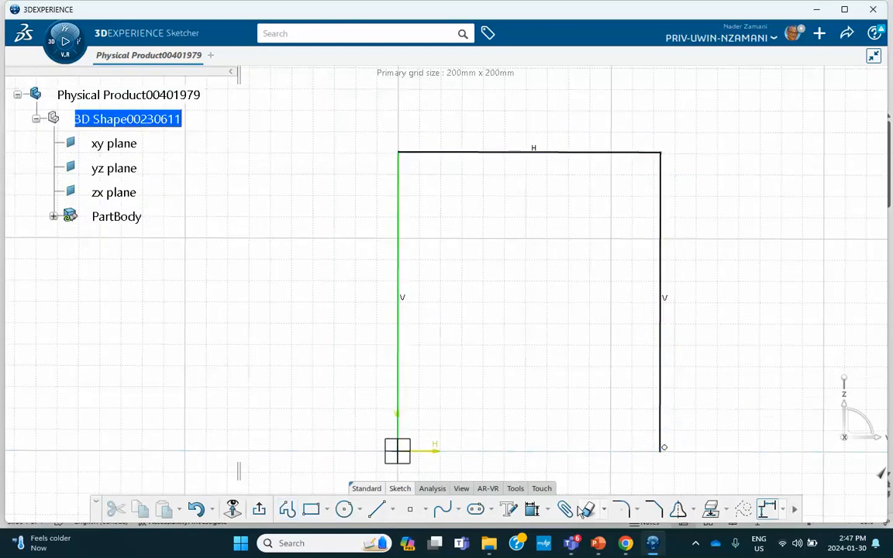
Dimension the column at the origin to 3 m and scale the whole sketch accordingly
left_click(401, 271)
left_click(357, 300)
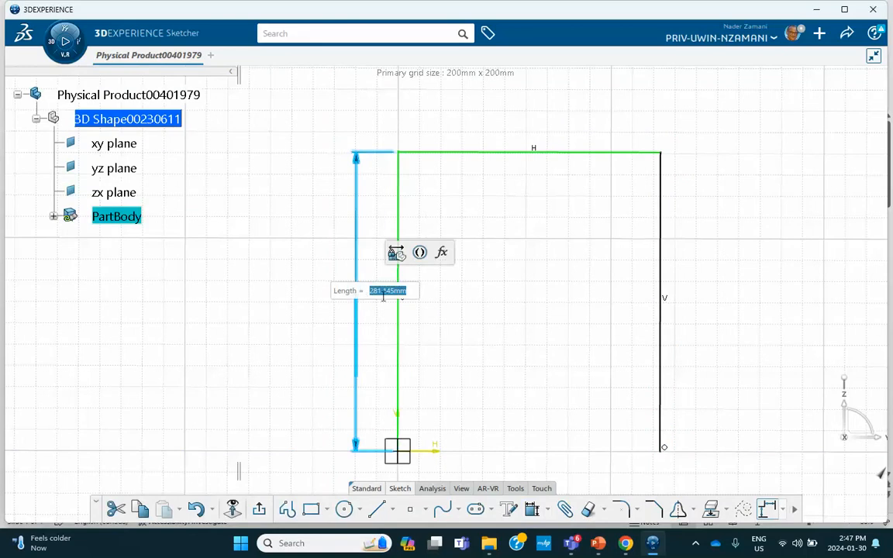
type("3m")
key("Return")
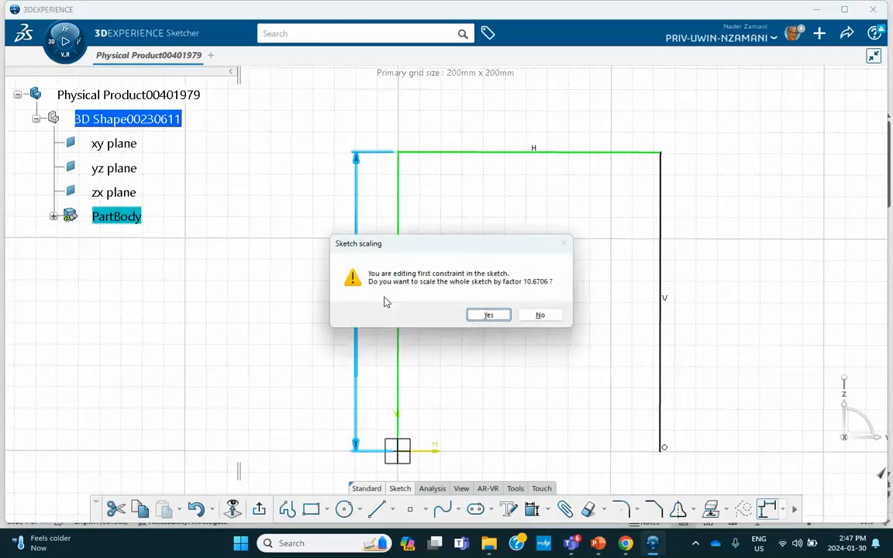
left_click(487, 315)
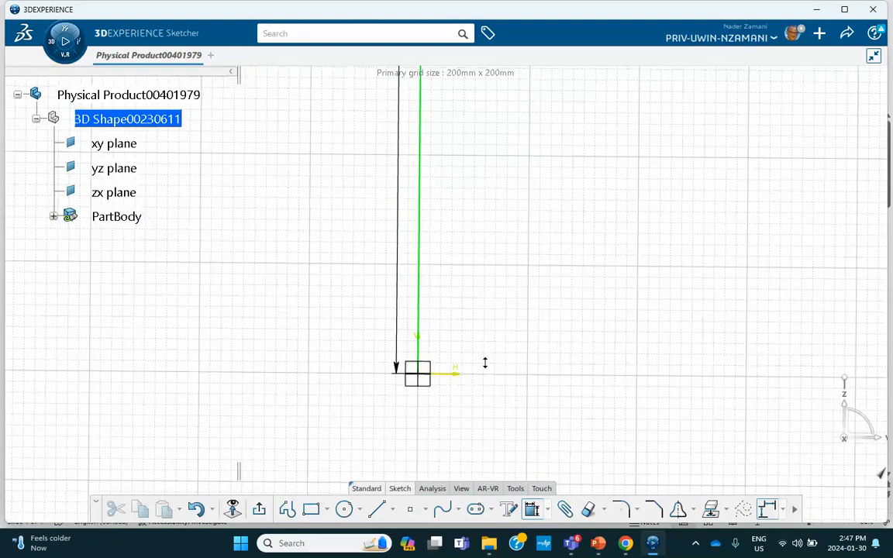
Dimension the frame's horizontal beam to a length of 6 m
middle_click_drag(485, 363, 488, 462)
mouse_move(547, 272)
middle_mouse_down()
mouse_move(398, 319)
mouse_move(399, 382)
middle_mouse_up()
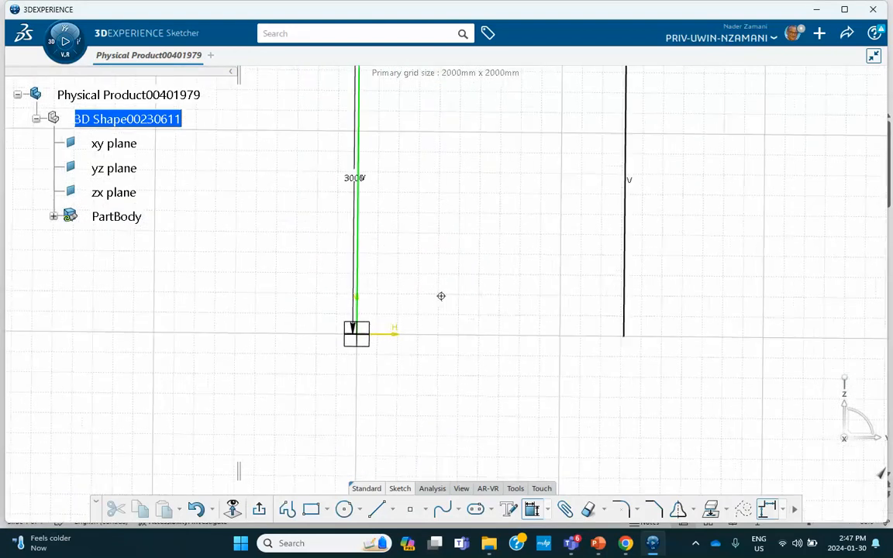
mouse_move(441, 296)
middle_mouse_down()
mouse_move(448, 374)
mouse_move(478, 253)
middle_mouse_up()
left_click(476, 212)
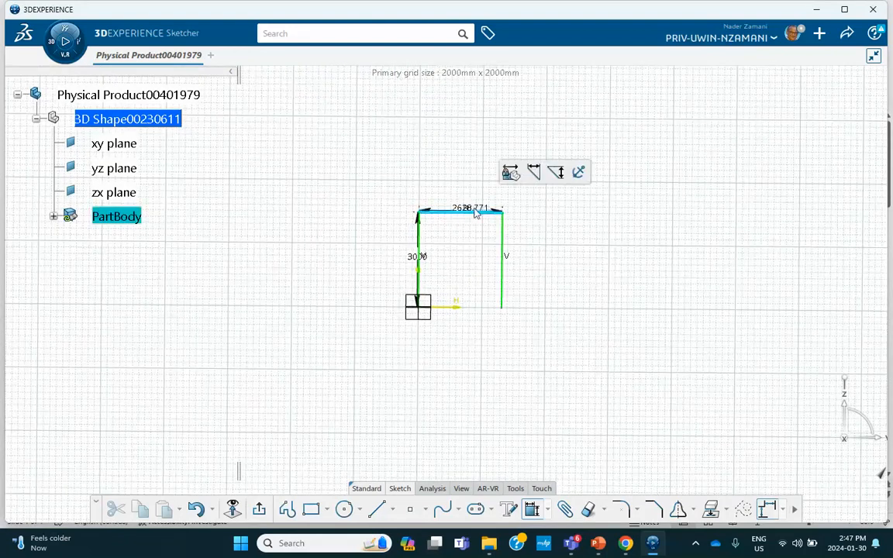
double_click(475, 212)
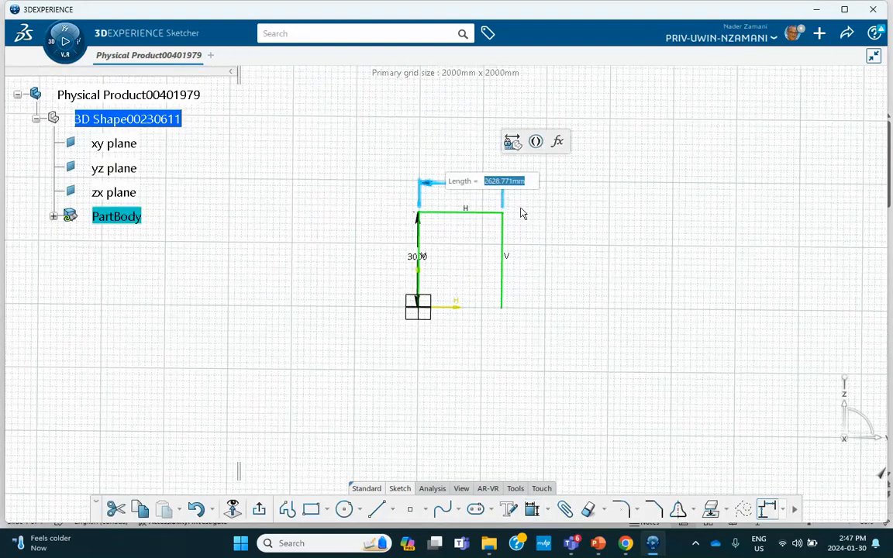
type("6m")
key("Return")
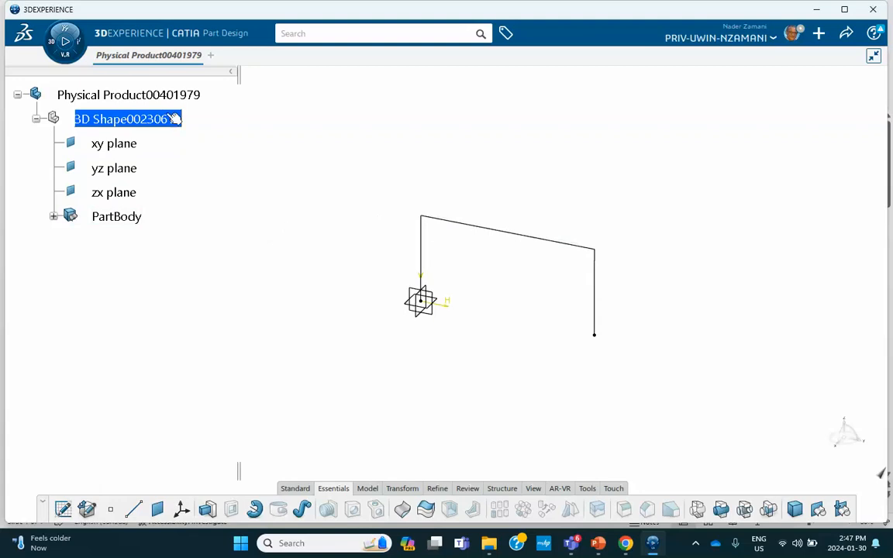
Switch to Generative Shape Design and create a Join of the frame sketch with the default options
left_click(65, 40)
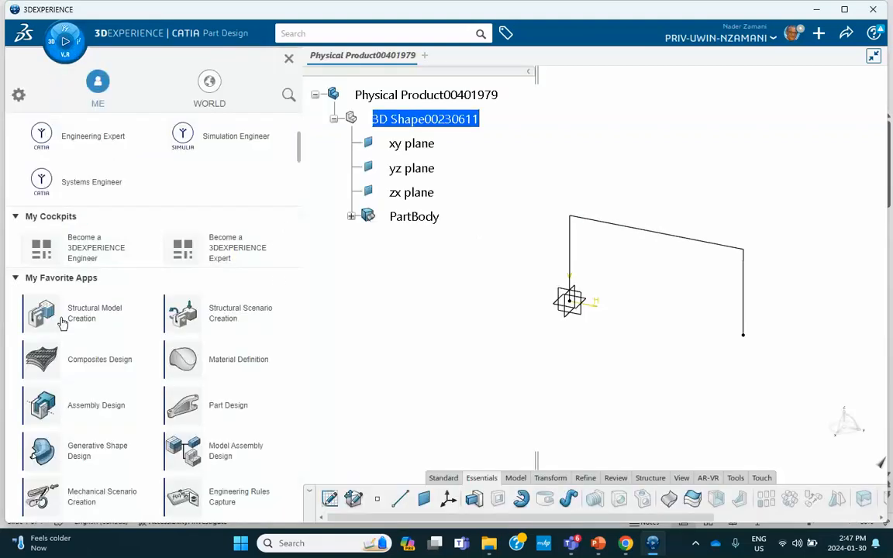
left_click(78, 455)
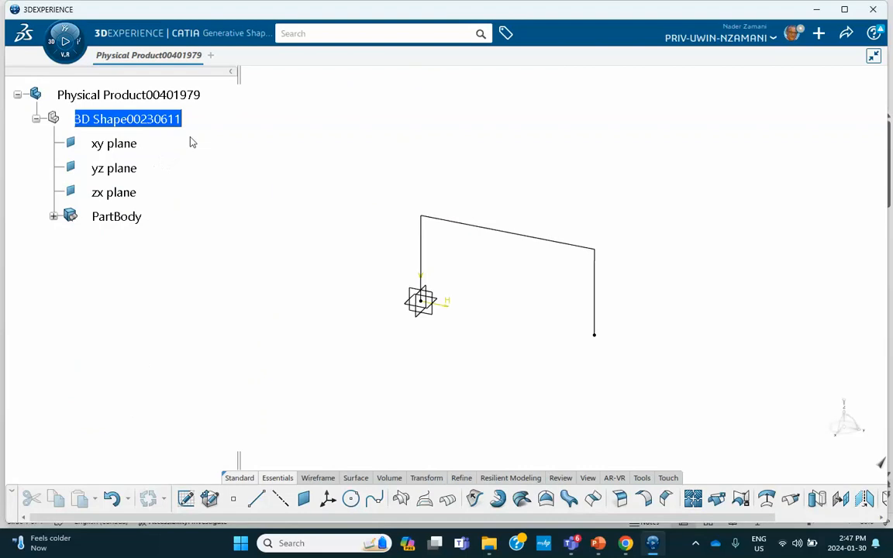
left_click(692, 498)
left_click(567, 245)
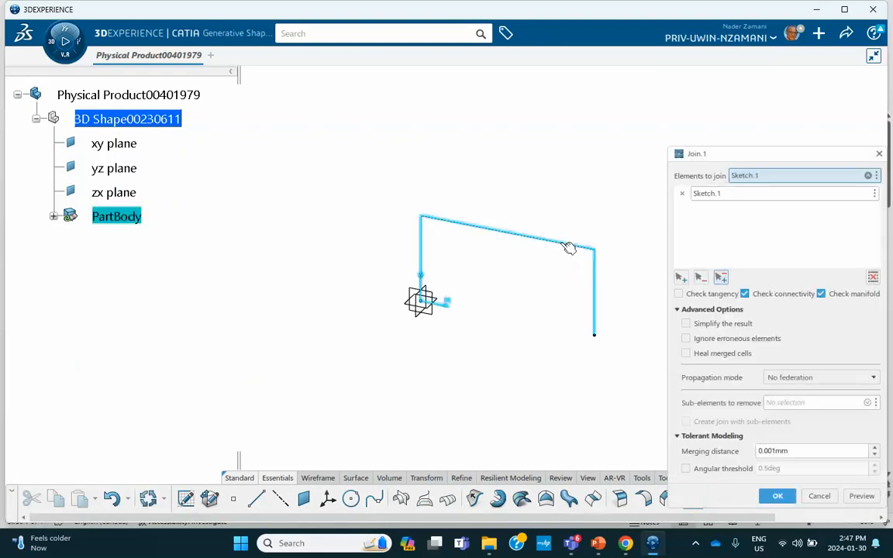
left_click(771, 496)
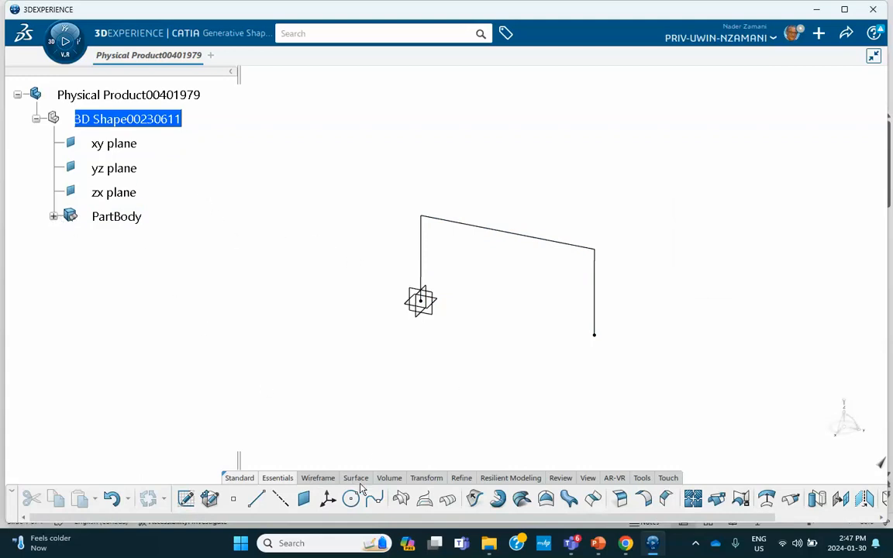
Create one core material named "Tutorial 1 Shear Frame" with only the Simulation Domain included
left_click(641, 478)
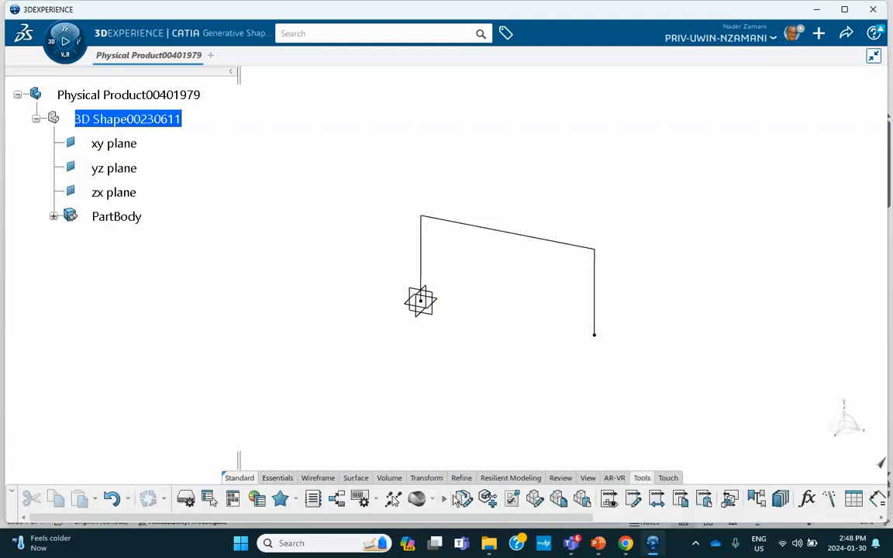
left_click(431, 500)
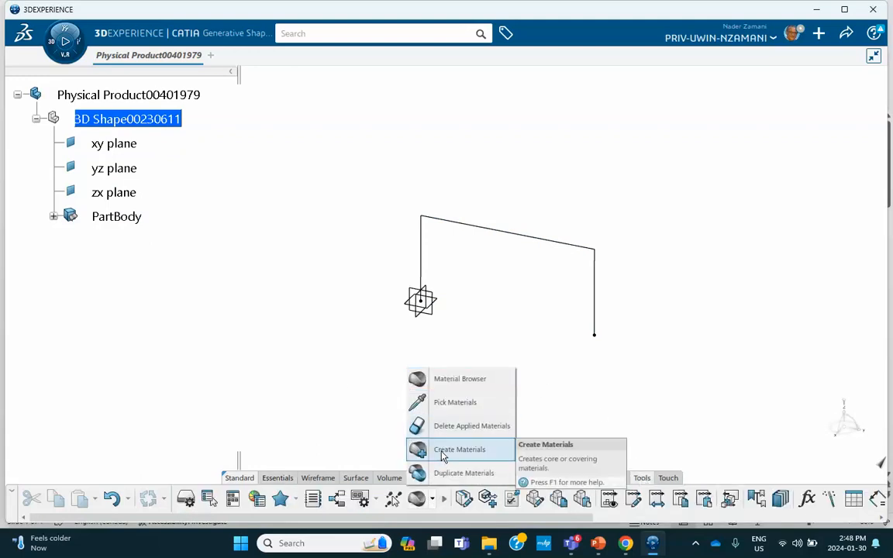
left_click(458, 450)
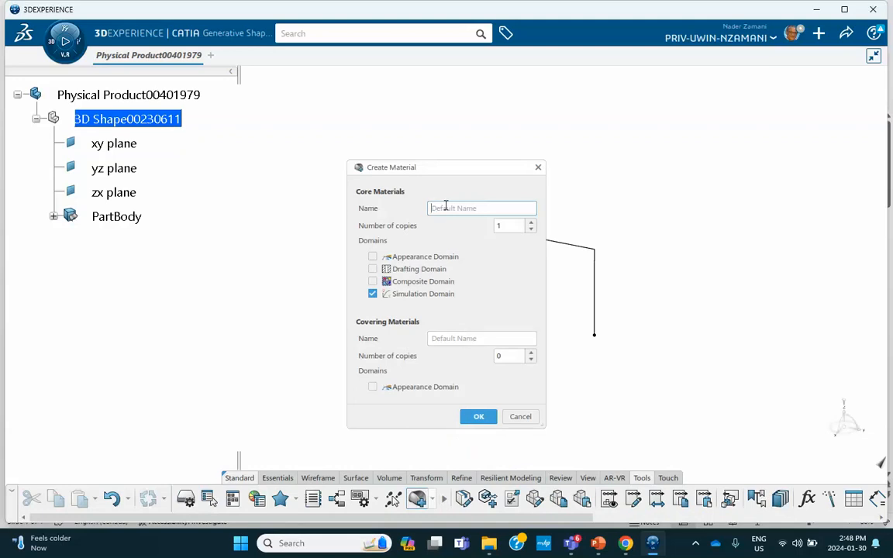
type("Tutorial 1 Sherar")
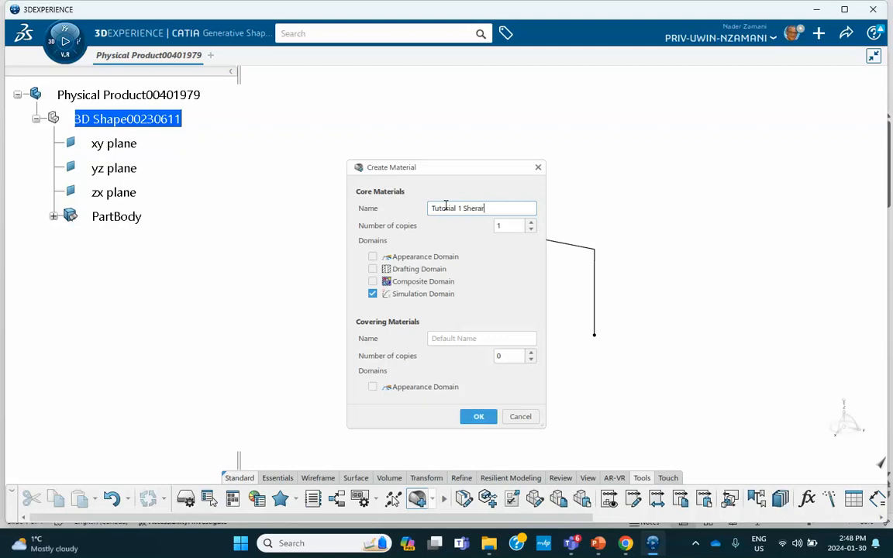
key("BackSpace")
key("BackSpace")
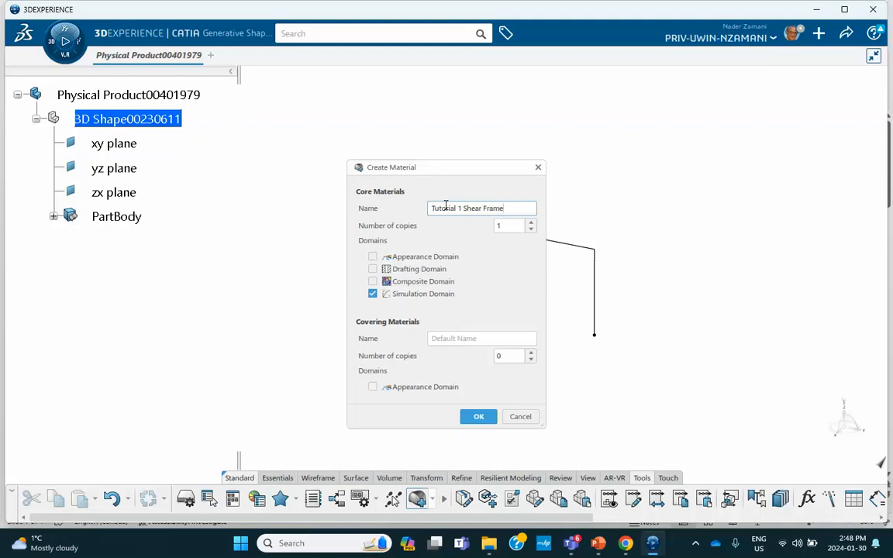
left_click(475, 416)
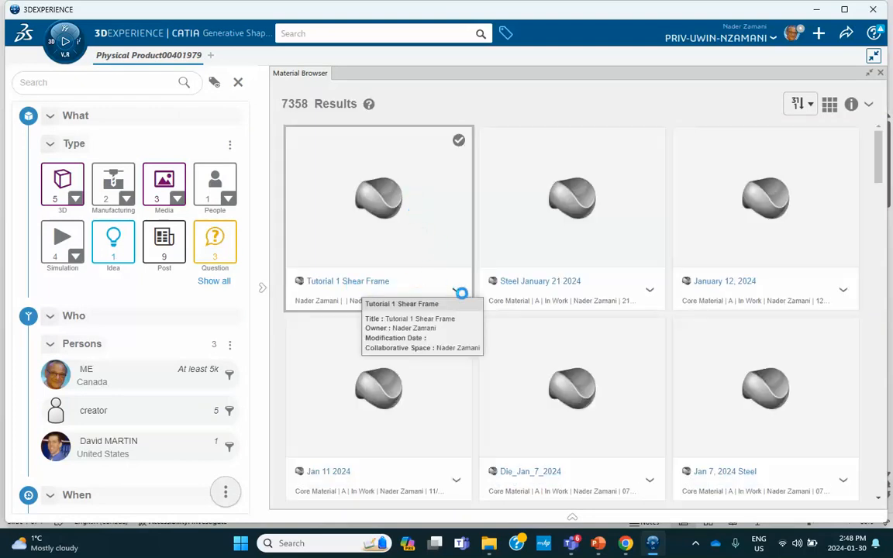
Apply the Tutorial 1 Shear Frame material to the physical product
left_click(459, 298)
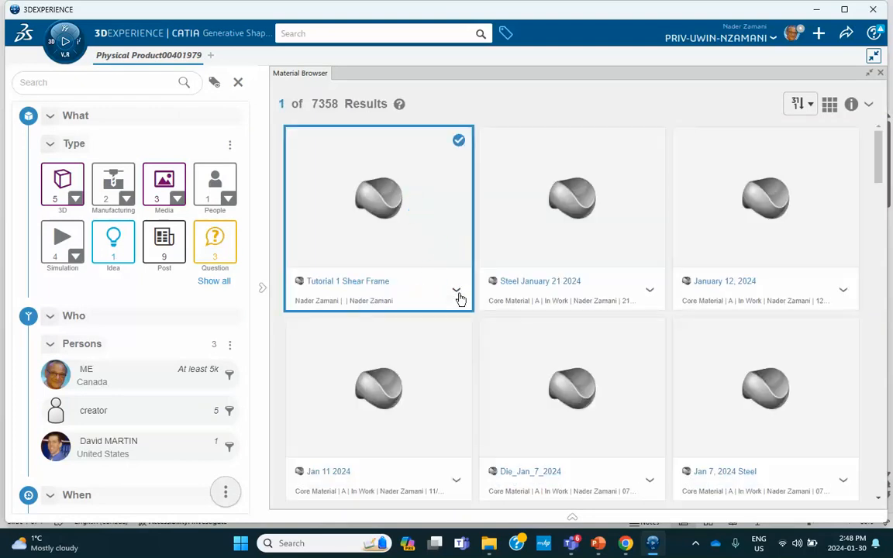
left_click(457, 292)
left_click(466, 353)
left_click(868, 72)
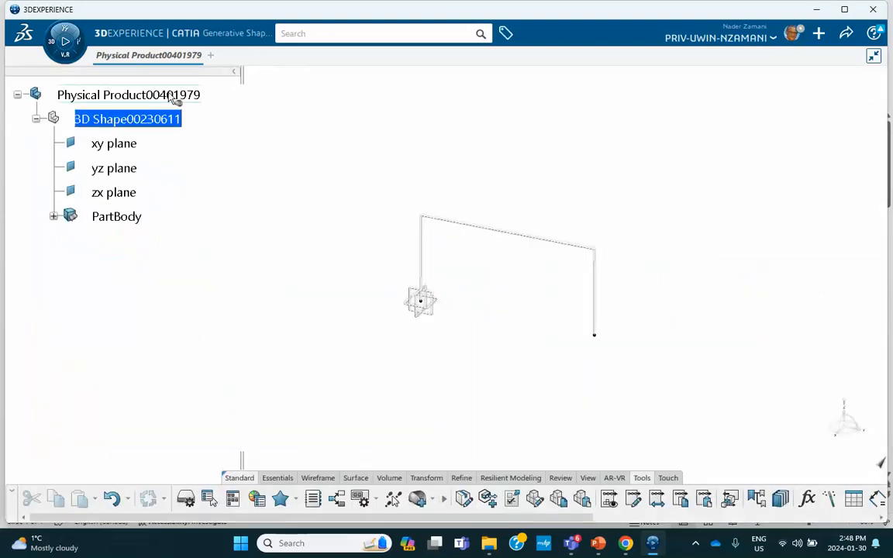
left_click(318, 109)
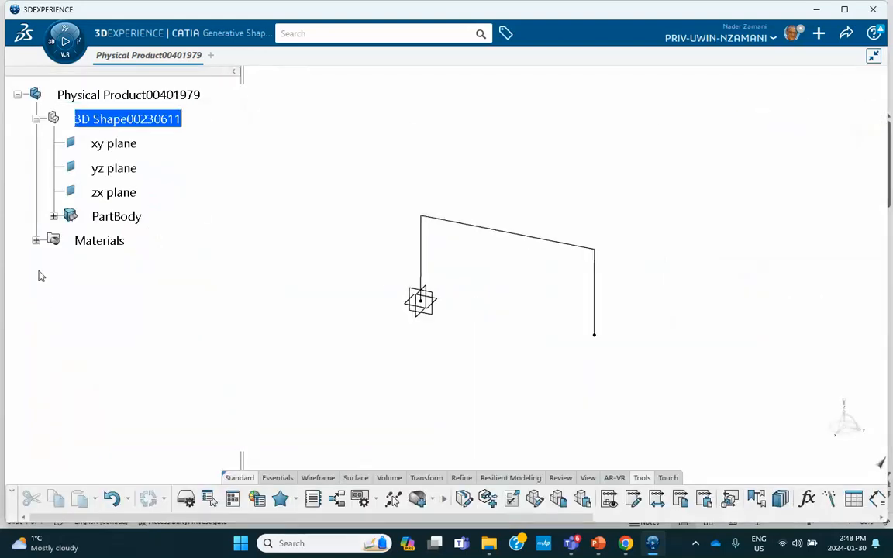
Open the simulation domain definition of the Tutorial 1 Shear Frame material from the model tree
left_click(37, 241)
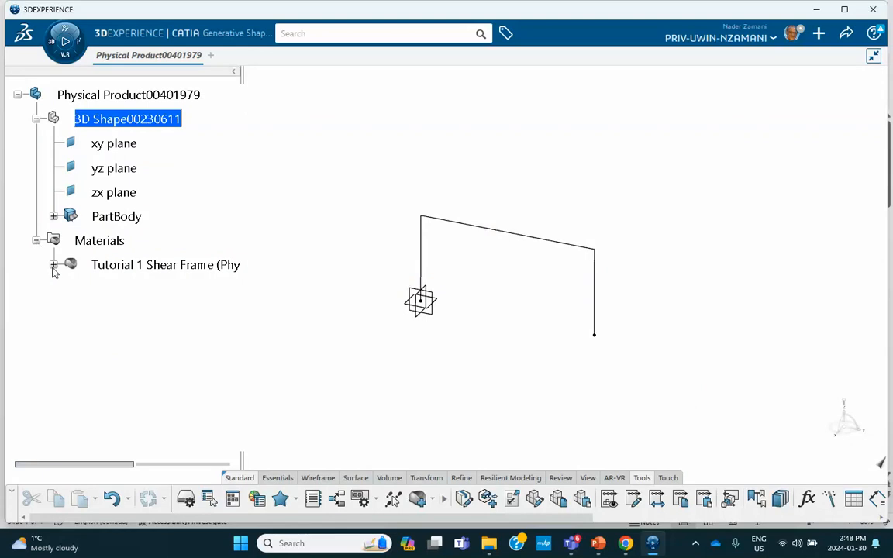
left_click(54, 265)
left_click(148, 291)
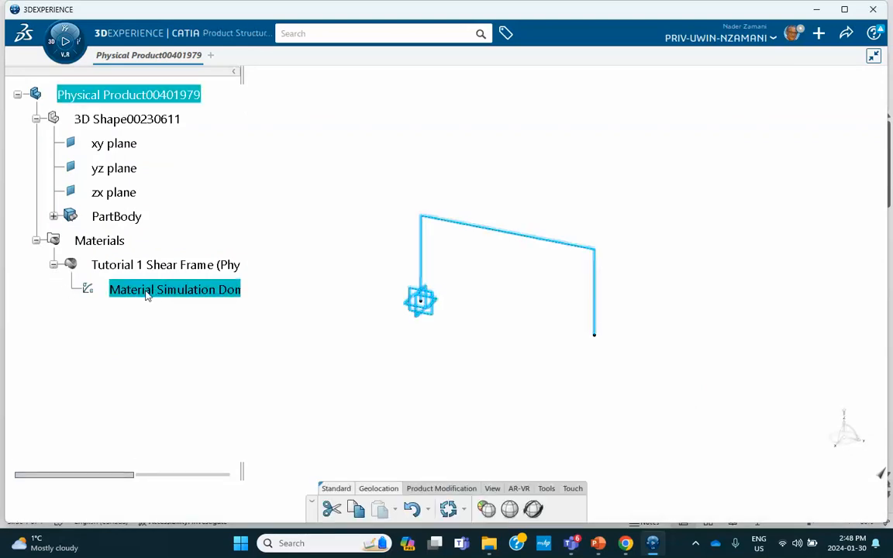
double_click(159, 291)
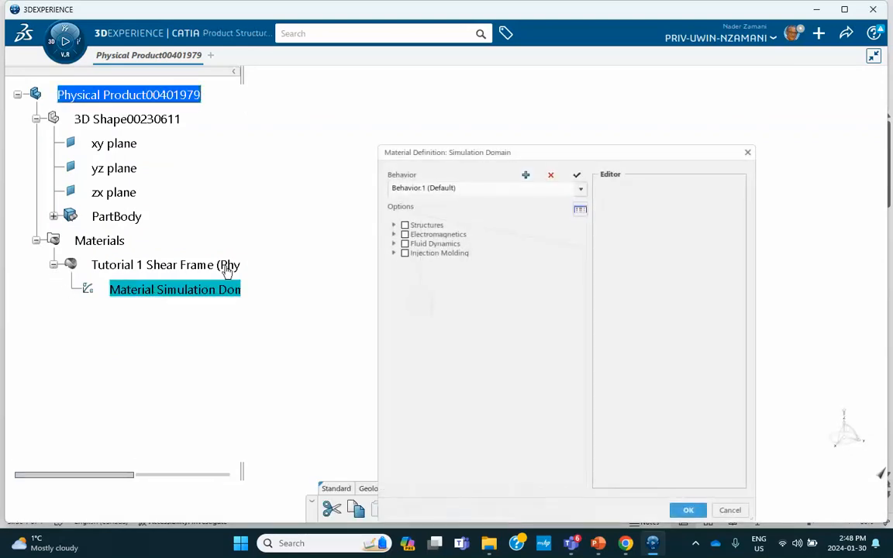
Enable Density under the Structures general options and set it to 0.24 kg_m3
left_click(393, 226)
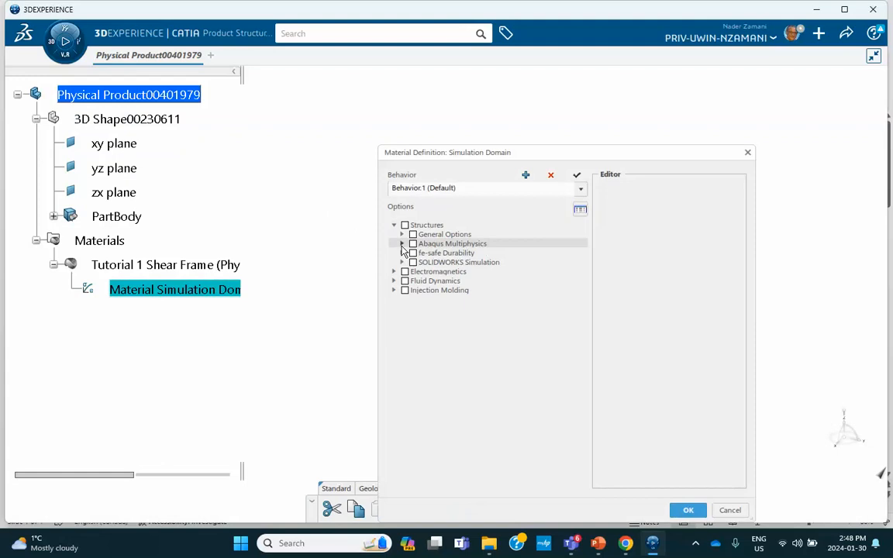
left_click(402, 235)
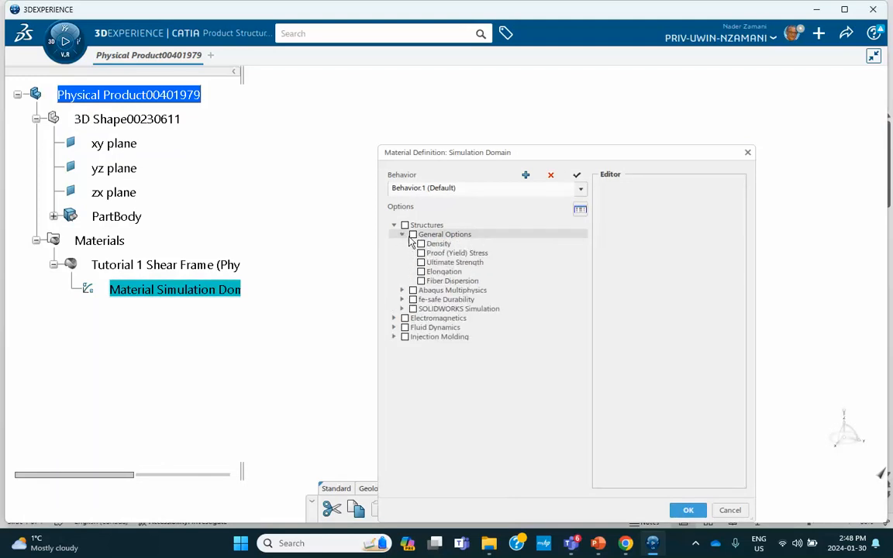
left_click(420, 243)
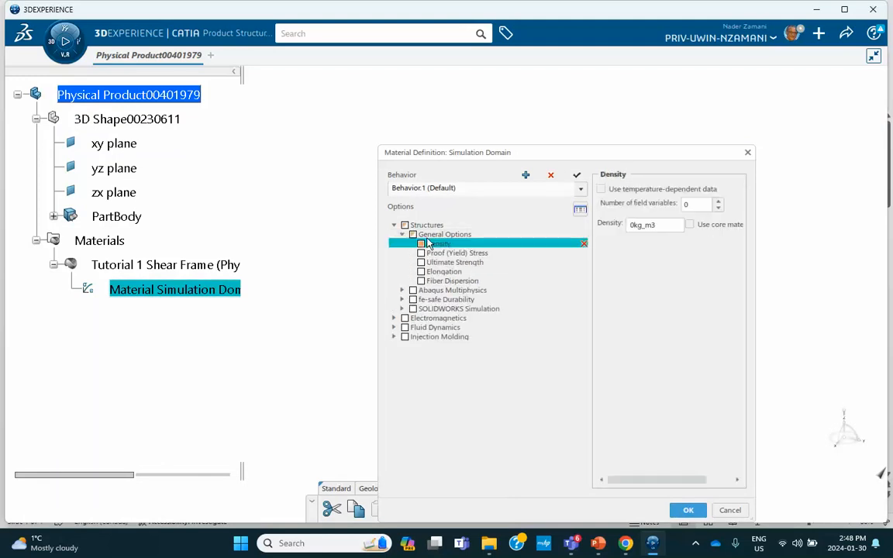
left_click(633, 224)
left_click(633, 224)
type("785")
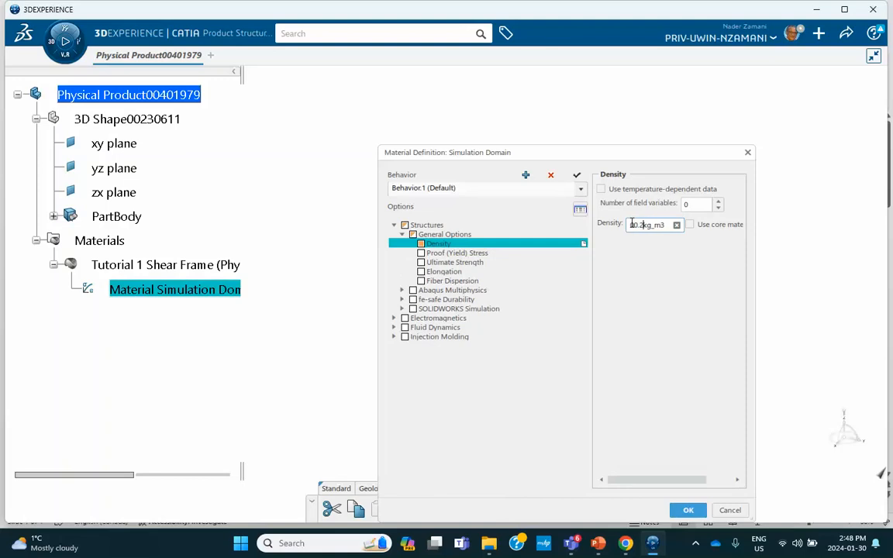
type("0")
key("BackSpace")
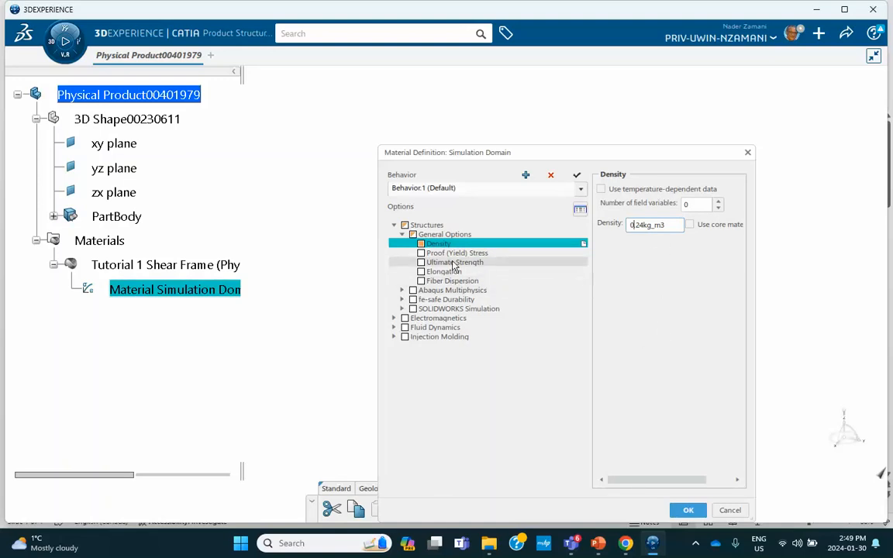
Add isotropic Elastic behavior under Abaqus Multiphysics with Young's modulus 3e+010 N_m2 and Poisson's ratio 0.33, and accept the material definition
left_click(402, 290)
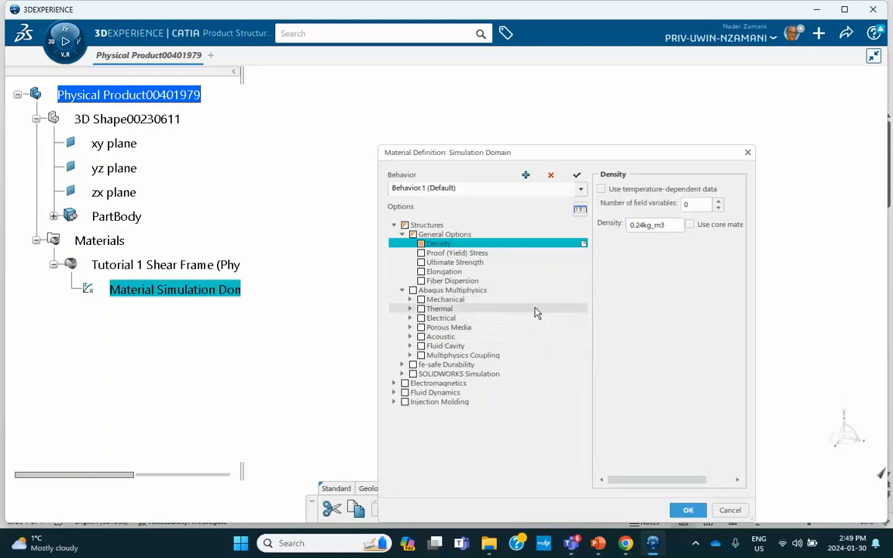
left_click(410, 299)
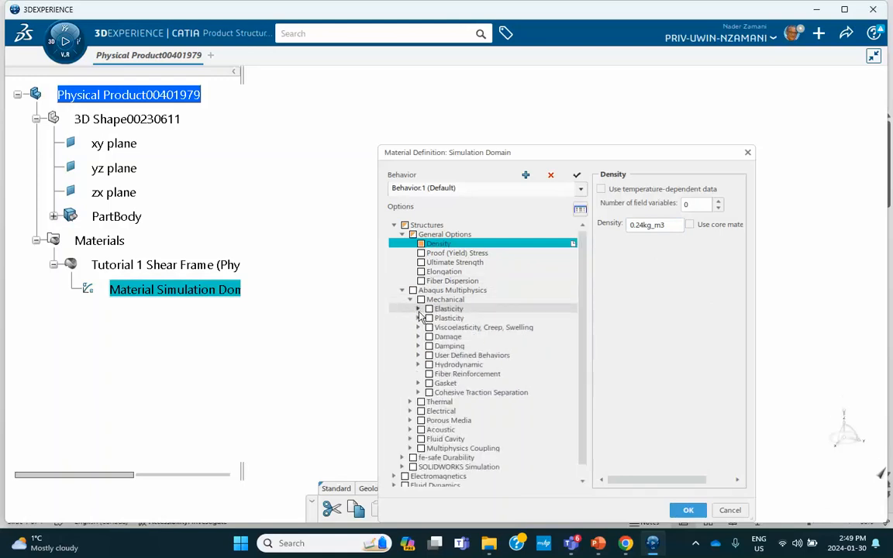
left_click(418, 309)
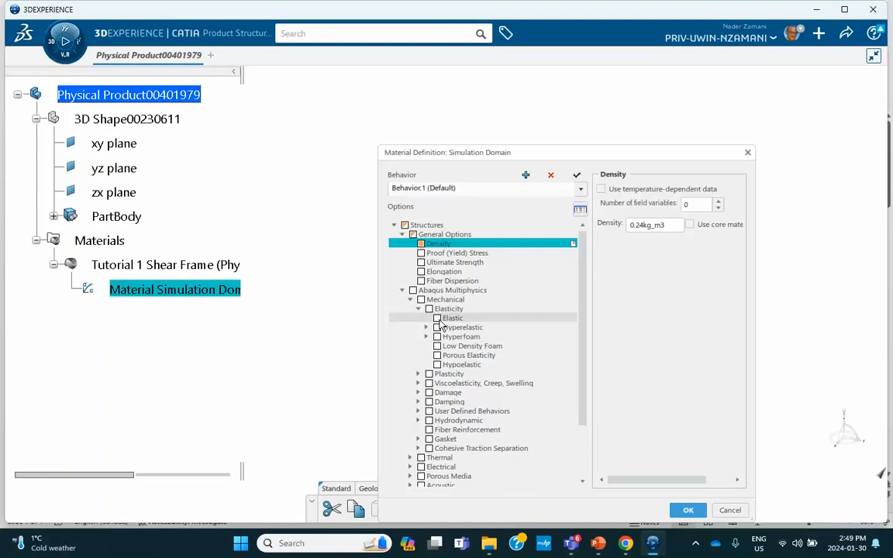
left_click(437, 318)
left_click(668, 245)
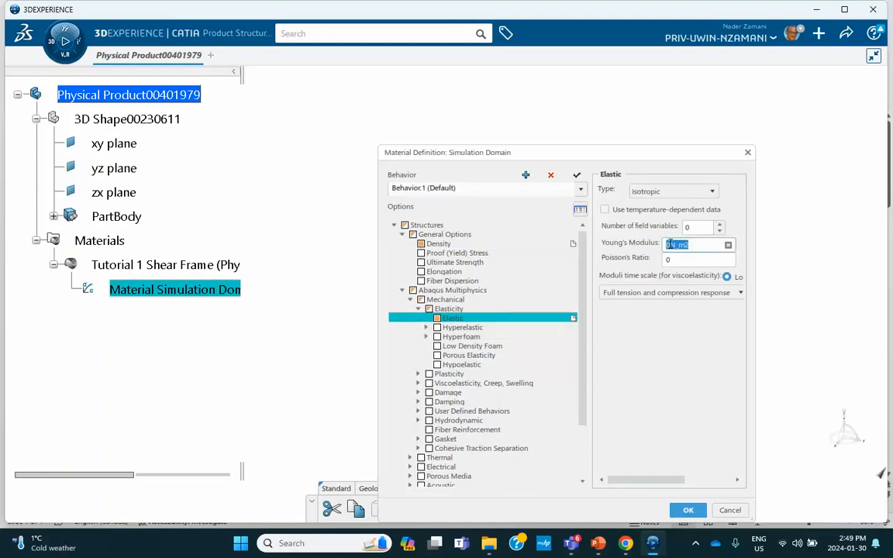
type("3")
type("010")
left_click(679, 260)
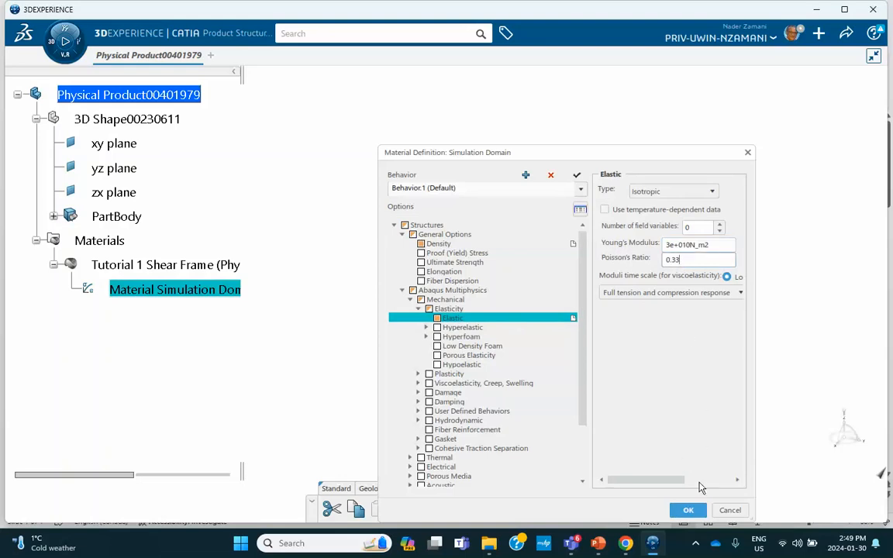
left_click(689, 510)
Save the physical product with its shear frame material
left_click(381, 372)
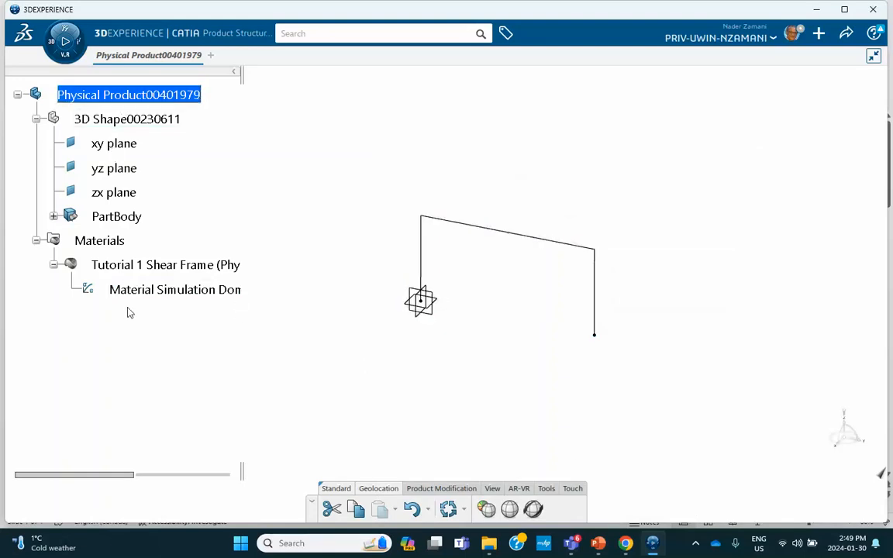
left_click(845, 32)
left_click(781, 56)
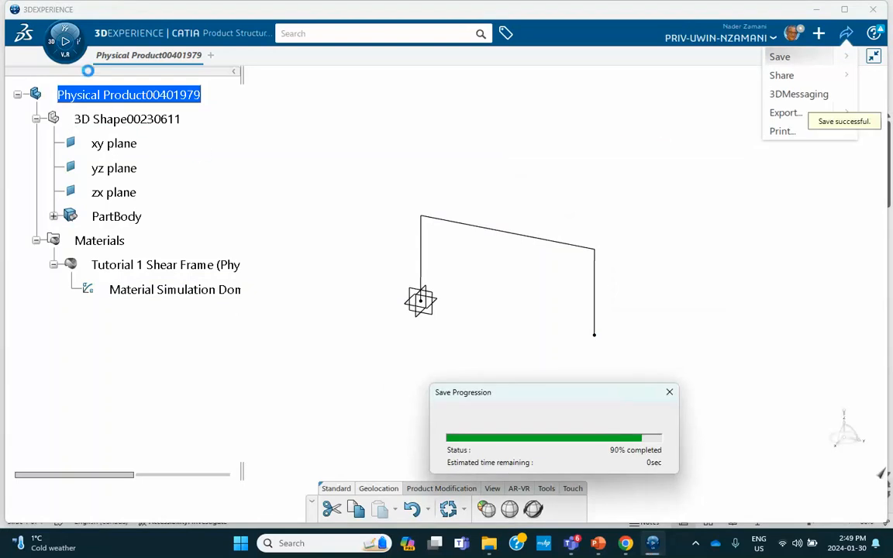
Switch to Structural Model Creation and create a finite element model for the physical product
left_click(51, 55)
scroll(87, 210, "down", 2)
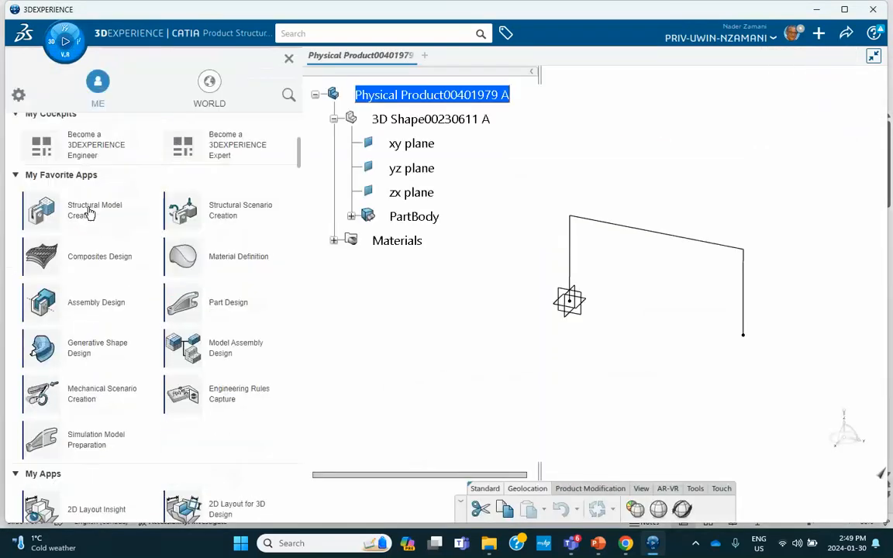
left_click(102, 214)
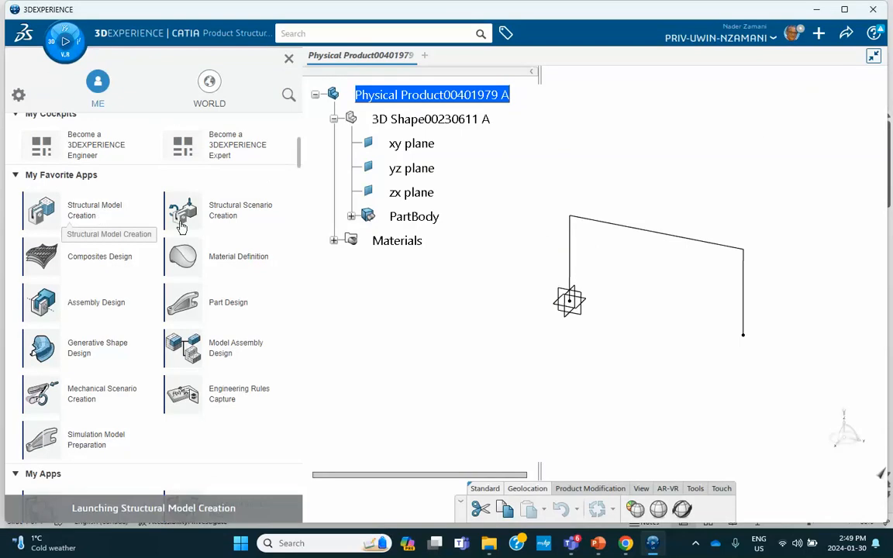
left_click(489, 288)
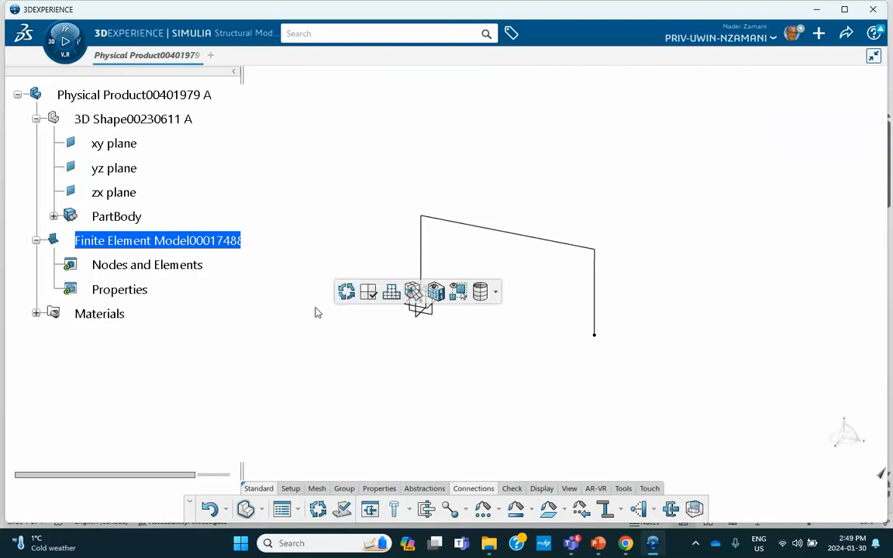
Activate the 3D shape in Generative Shape Design and create a coordinate point at X 400 mm, Y 0 mm, Z 0 mm
double_click(131, 121)
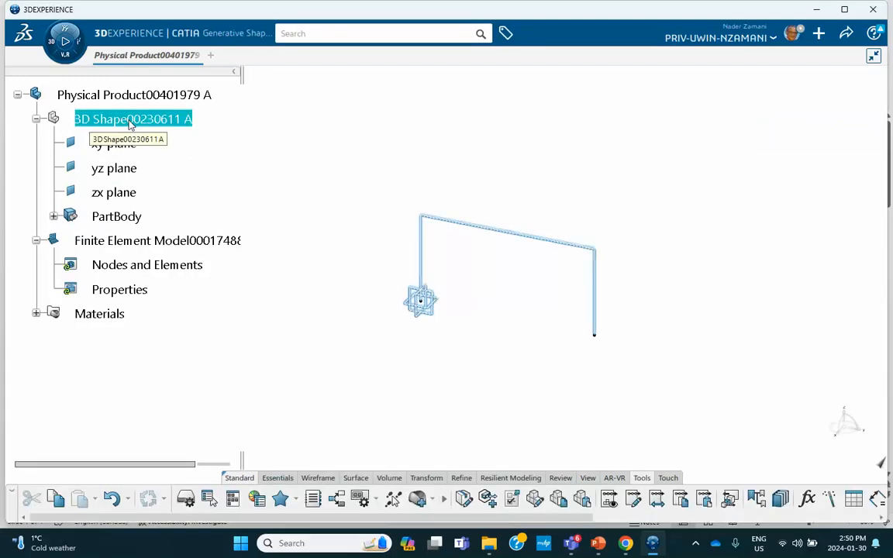
double_click(132, 123)
double_click(133, 122)
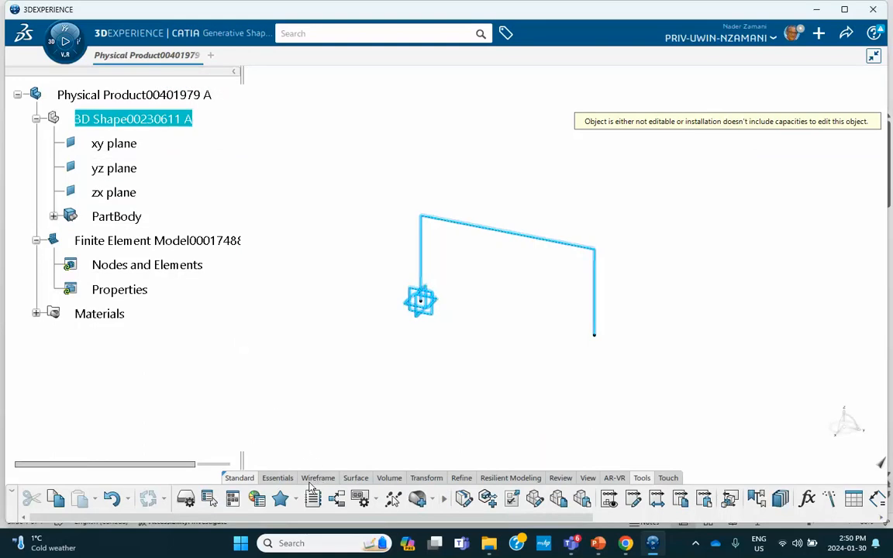
left_click(277, 478)
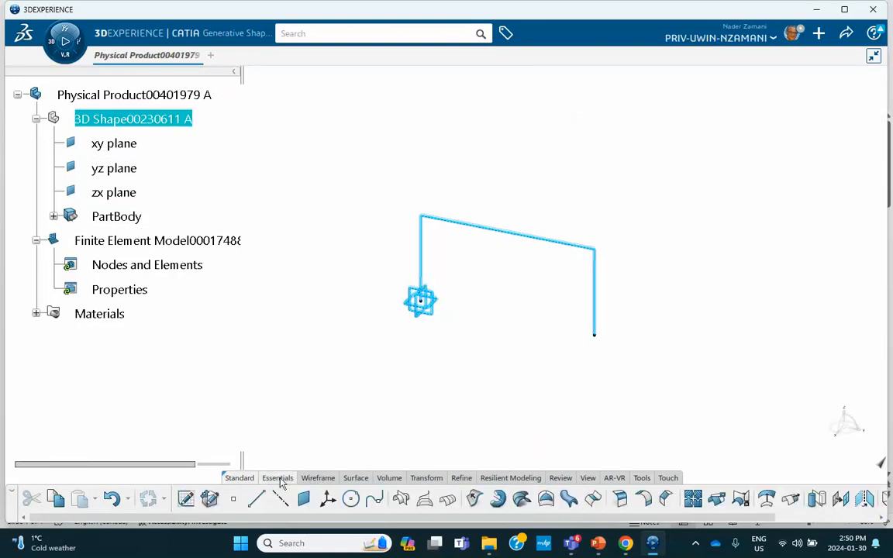
left_click(232, 498)
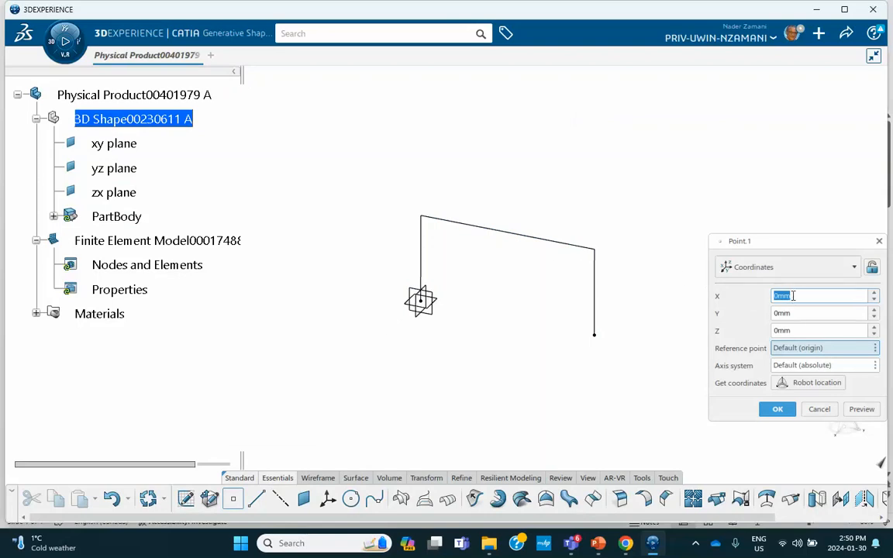
type("400")
key("Return")
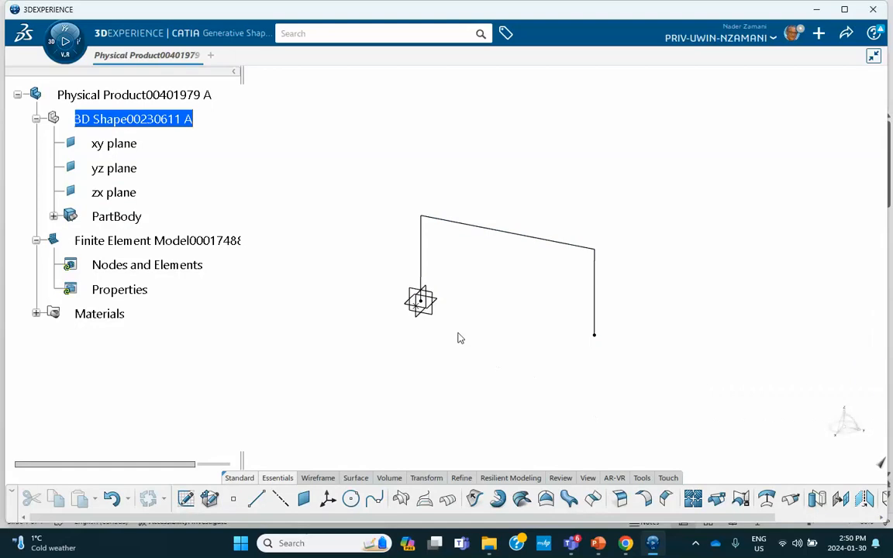
Edit the new point near the frame's origin and set its X coordinate to 1000 mm
mouse_move(457, 338)
middle_mouse_down()
mouse_move(448, 332)
mouse_move(482, 234)
middle_mouse_up()
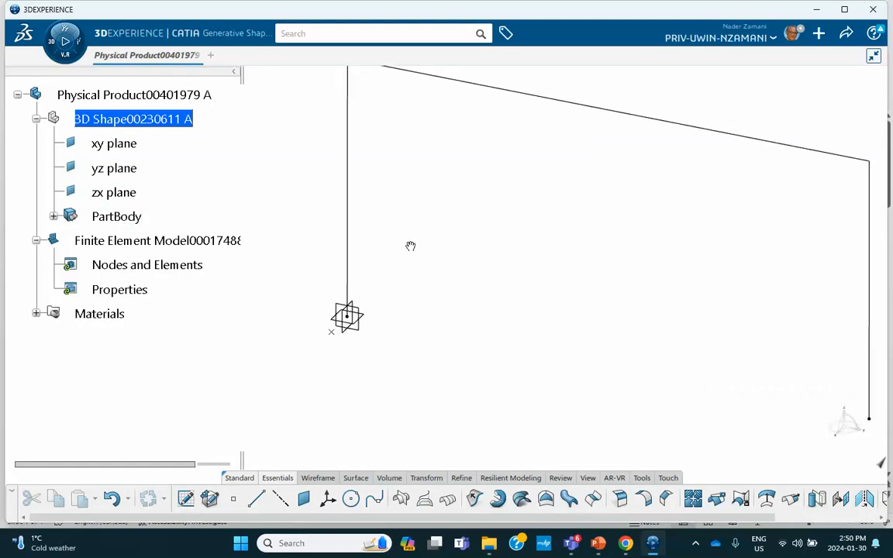
middle_click_drag(410, 246, 411, 272)
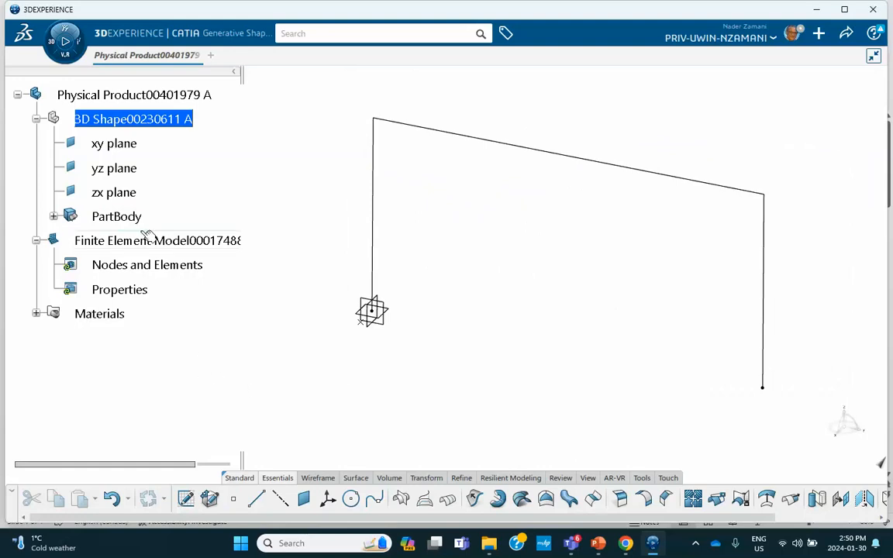
double_click(369, 326)
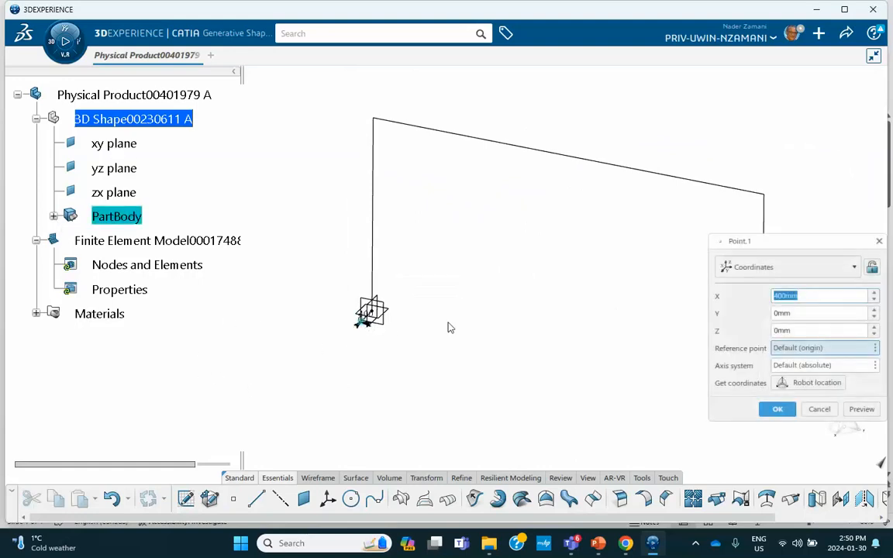
type("1000")
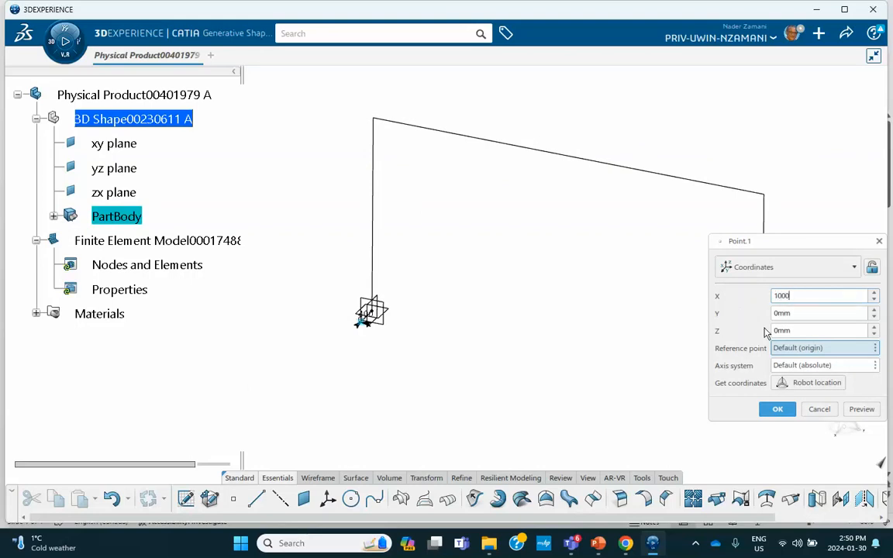
left_click(777, 409)
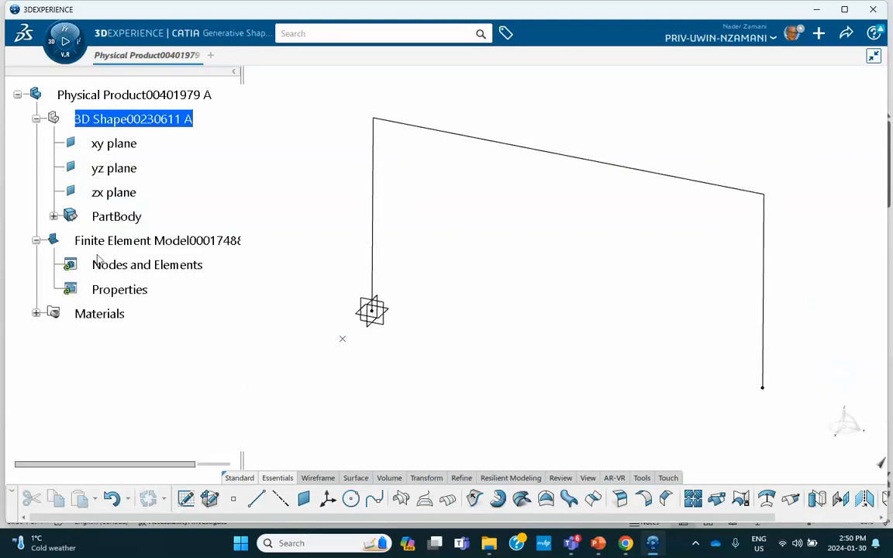
Reactivate the finite element model and create a linear beam mesh on the PartBody frame with a 200 mm mesh size
left_click(154, 240)
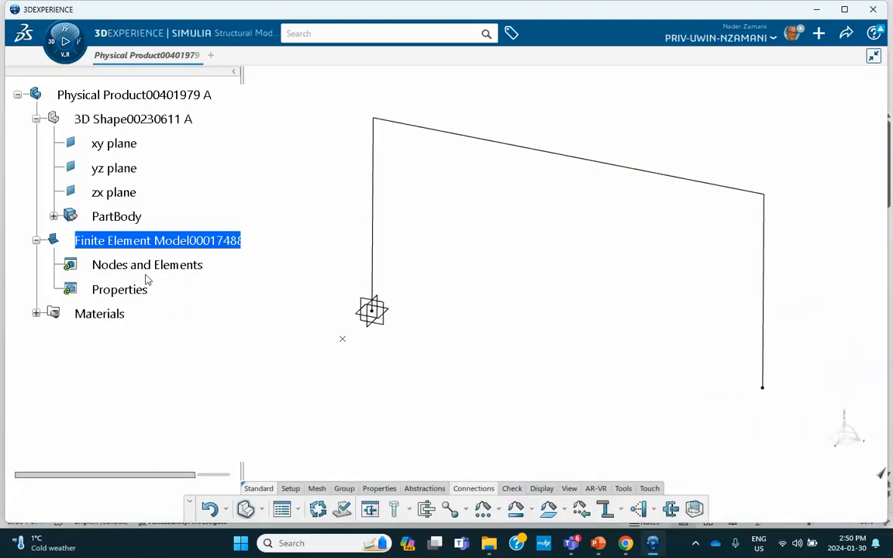
left_click(317, 489)
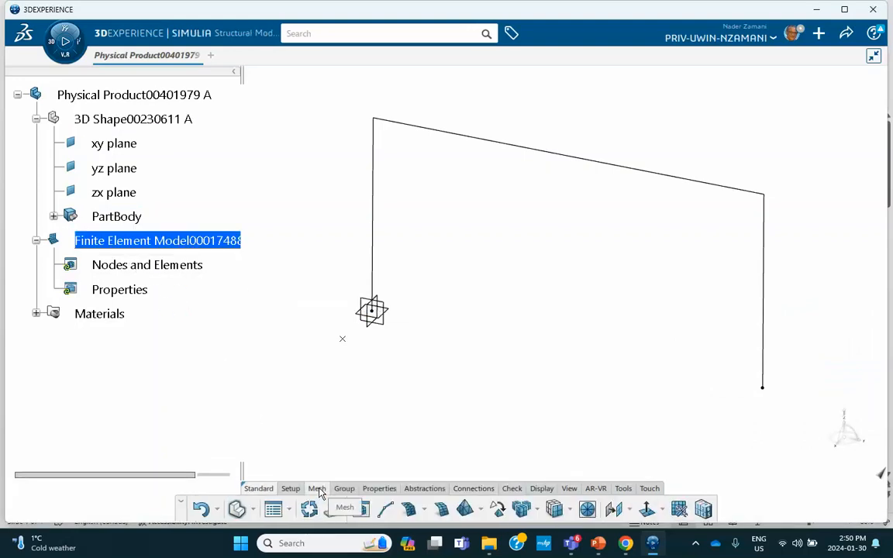
left_click(386, 509)
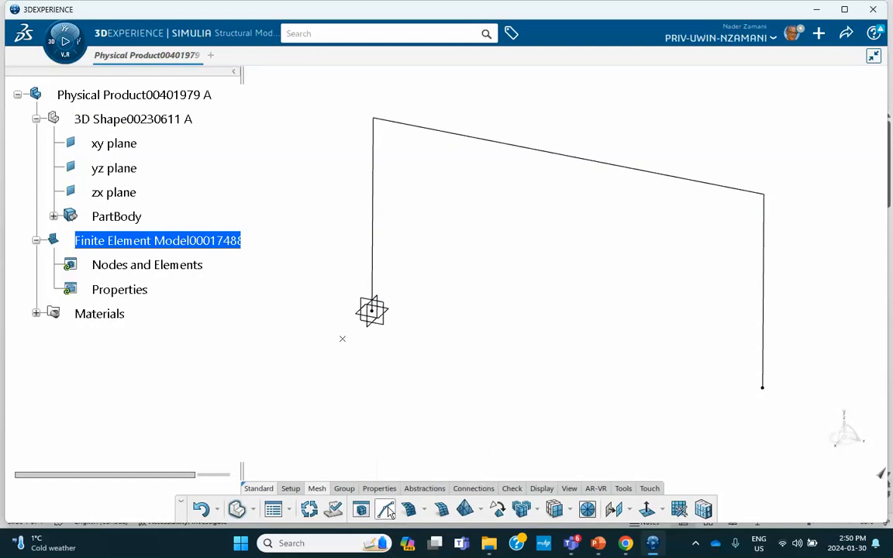
middle_click_drag(500, 285, 333, 136)
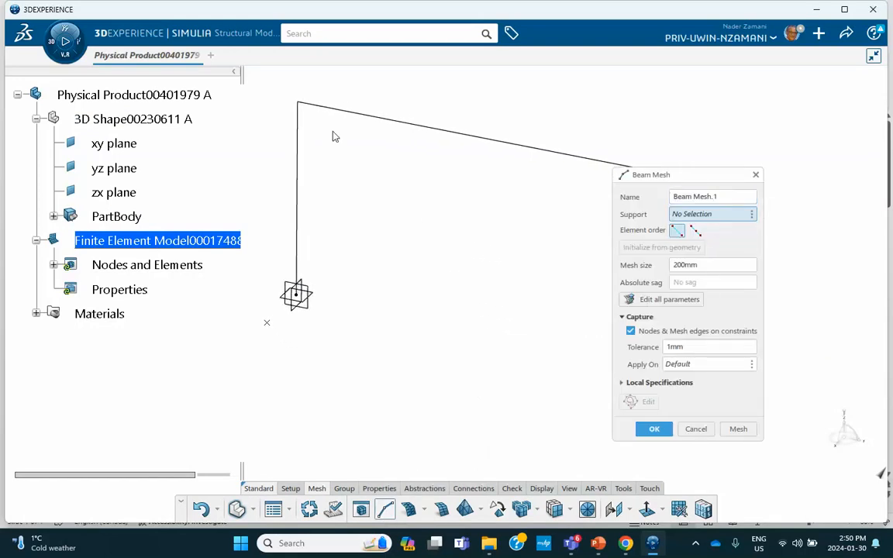
left_click(382, 121)
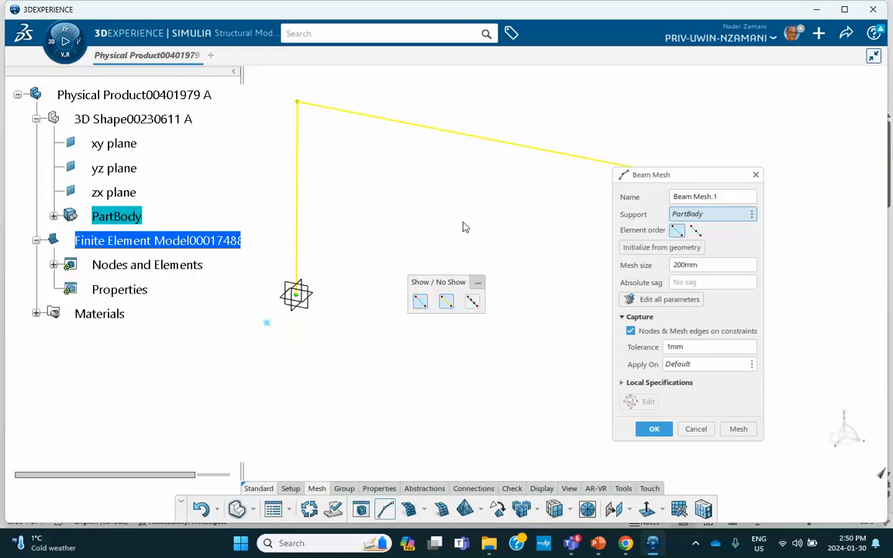
left_click_drag(693, 177, 791, 133)
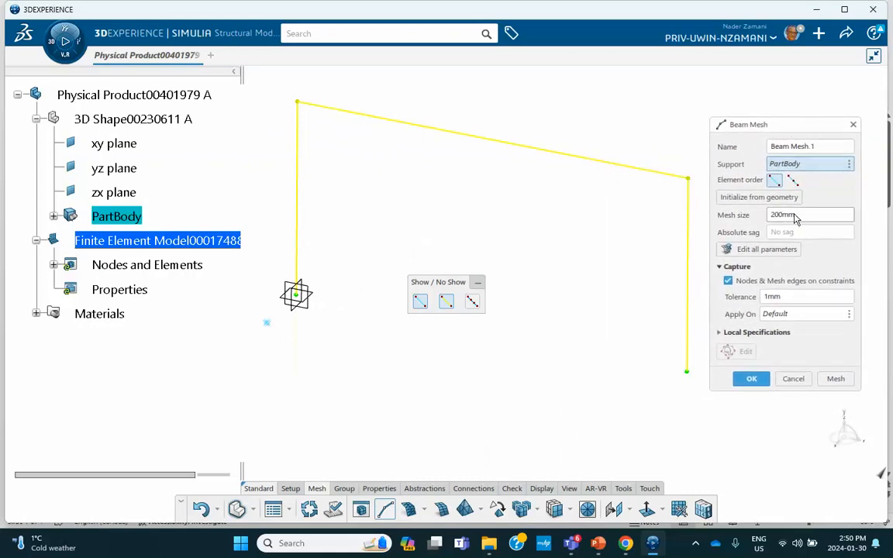
left_click(754, 379)
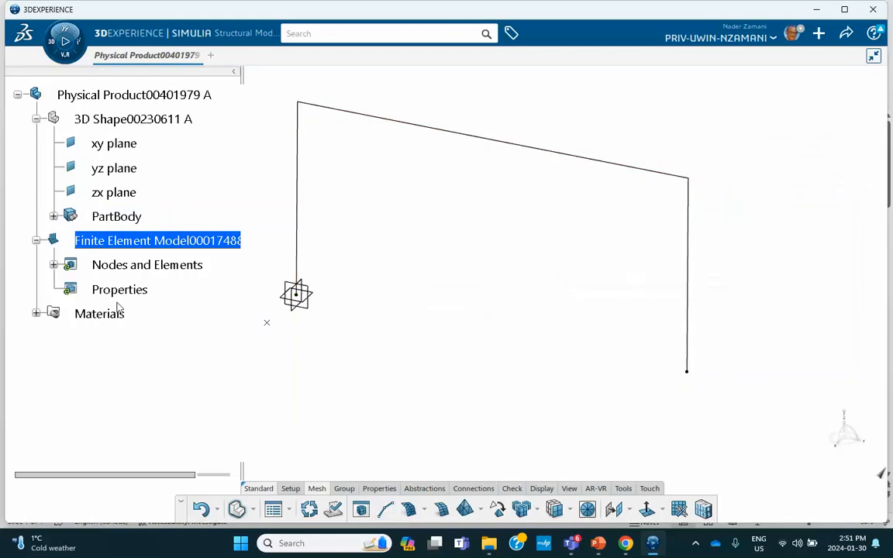
Update the beam mesh and set the display shrink factor of its 1D elements to 0.9
left_click(53, 265)
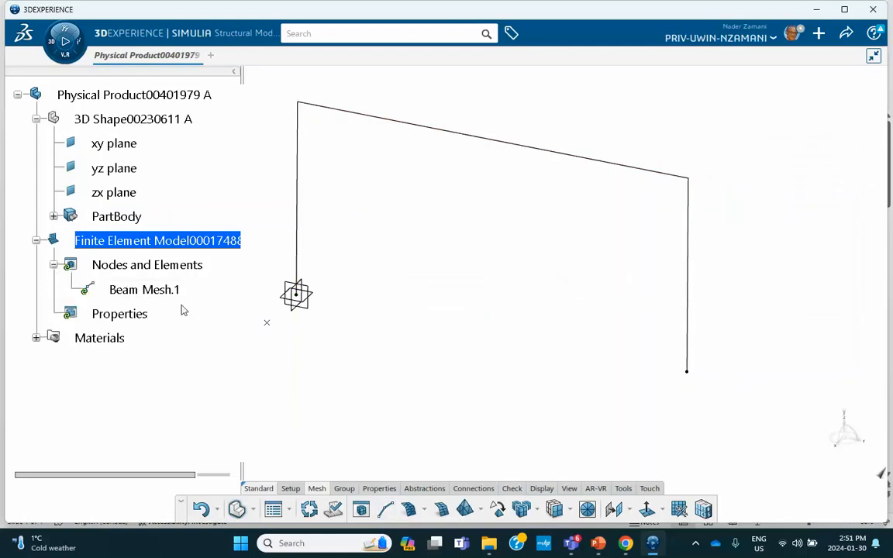
left_click(313, 506)
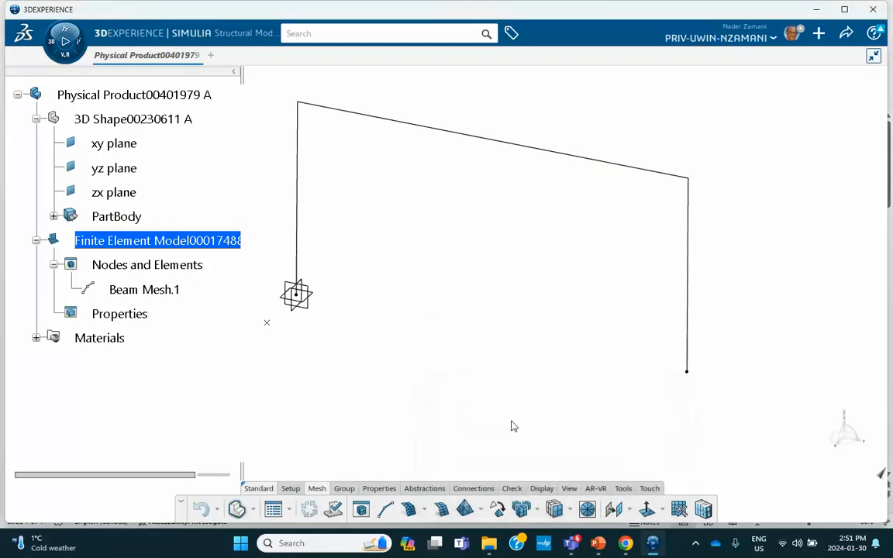
left_click(541, 489)
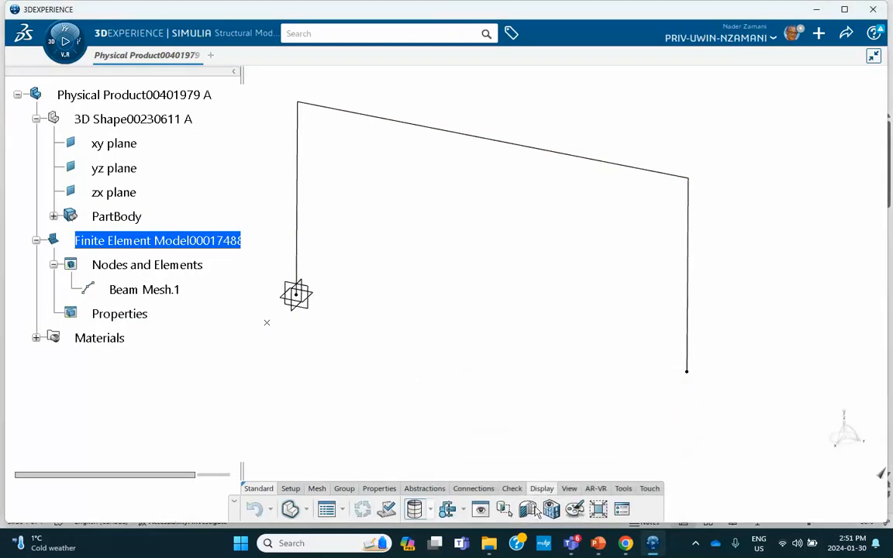
left_click(599, 505)
mouse_move(478, 334)
left_mouse_down()
mouse_move(412, 334)
mouse_move(477, 334)
mouse_move(452, 334)
mouse_move(464, 334)
left_mouse_up()
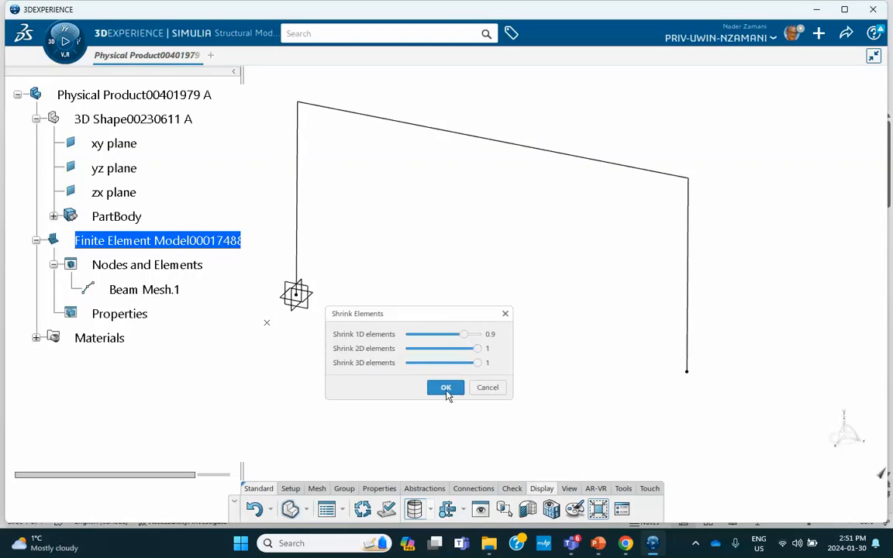
Hide the joined frame geometry and shrink the displayed 1D elements further
right_click(522, 149)
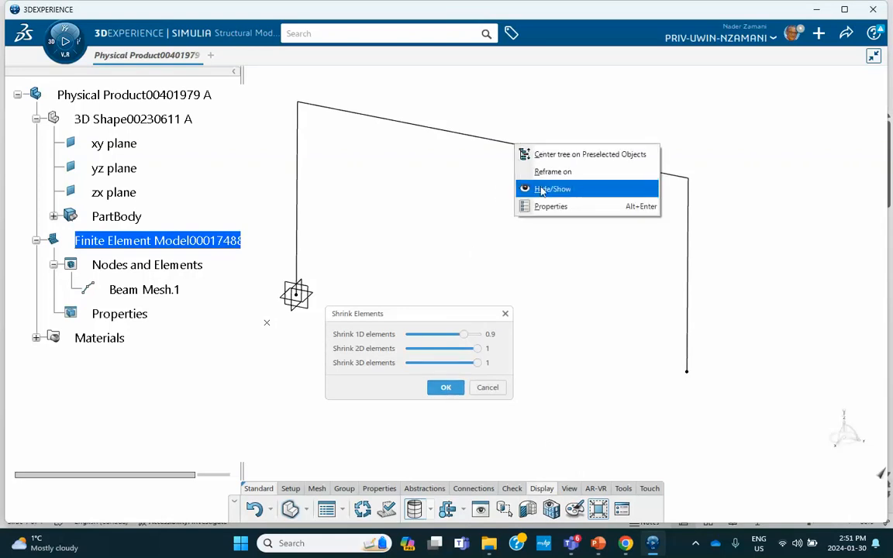
left_click(523, 191)
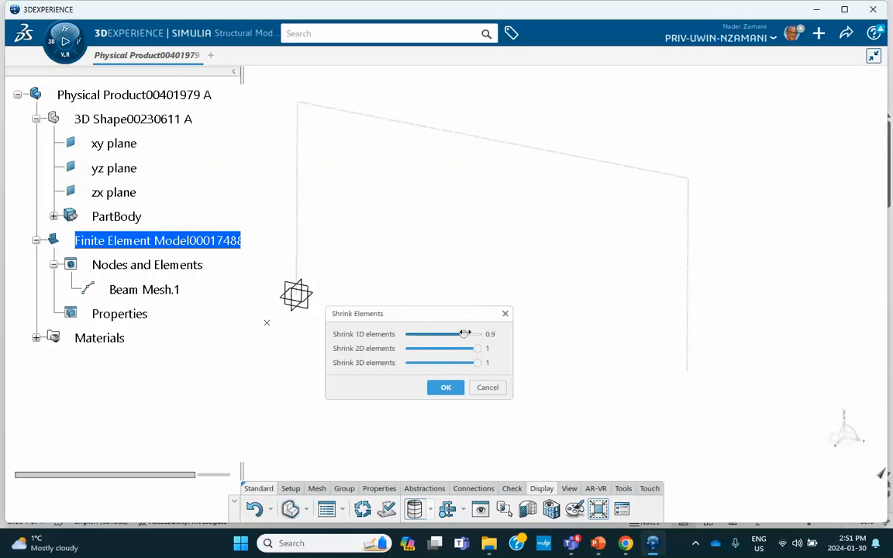
mouse_move(461, 334)
left_mouse_down()
mouse_move(404, 336)
mouse_move(474, 334)
mouse_move(431, 334)
mouse_move(470, 326)
mouse_move(406, 335)
mouse_move(457, 333)
left_mouse_up()
left_click(444, 387)
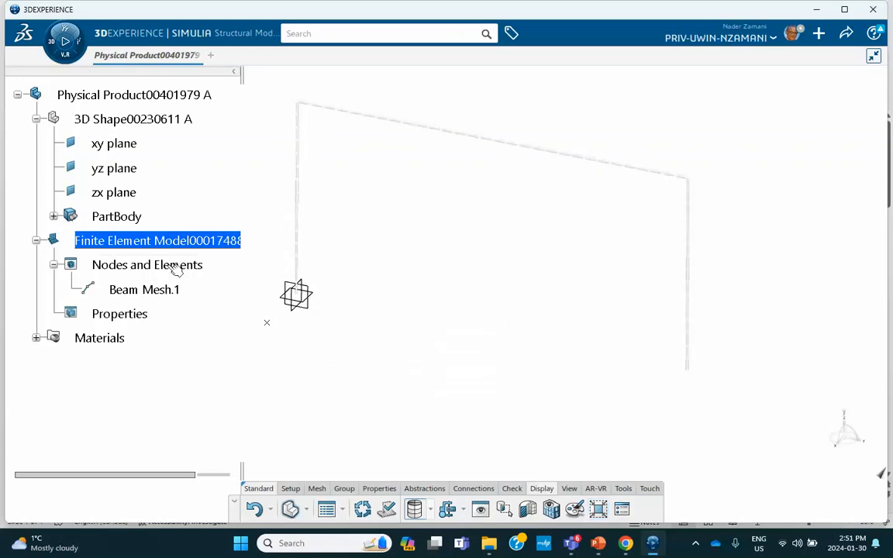
Show the hidden Join.1 geometry under PartBody again
left_click(53, 216)
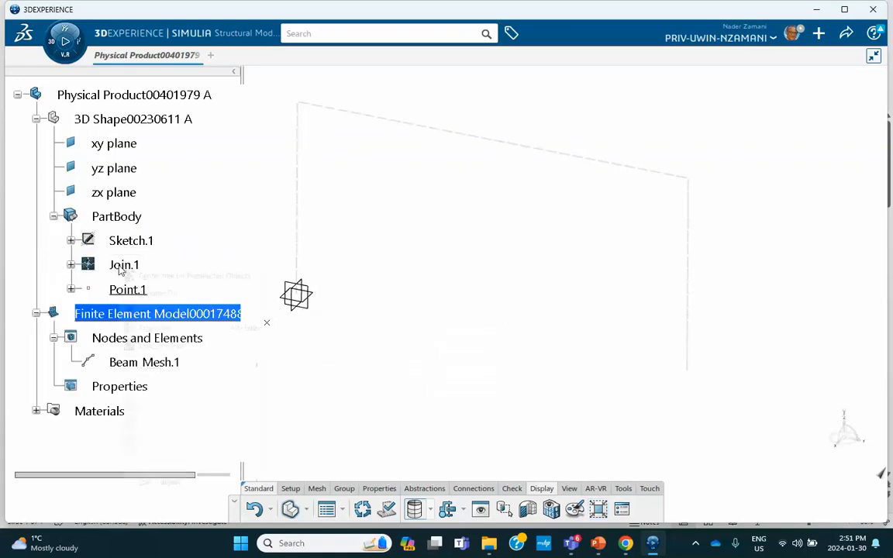
right_click(121, 264)
left_click(151, 311)
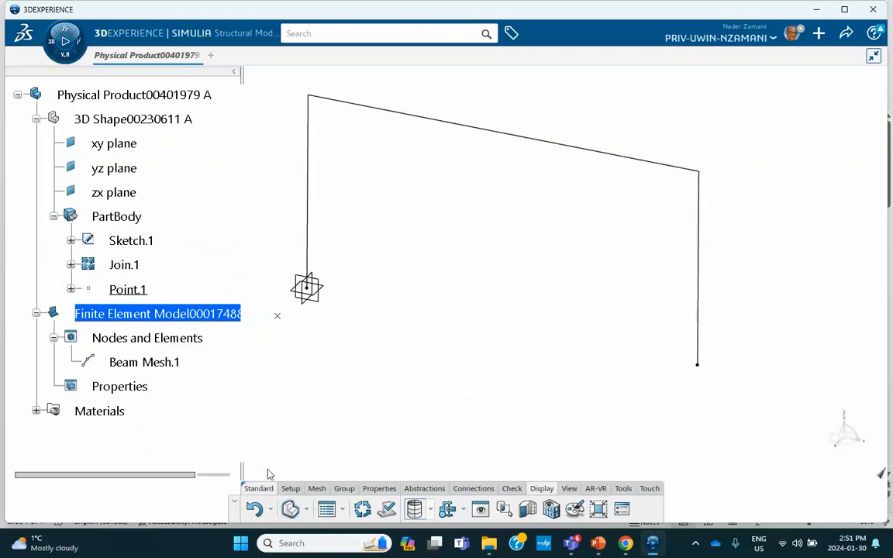
Start a new beam profile for the finite element model and set its shape to Rectangular
left_click(381, 494)
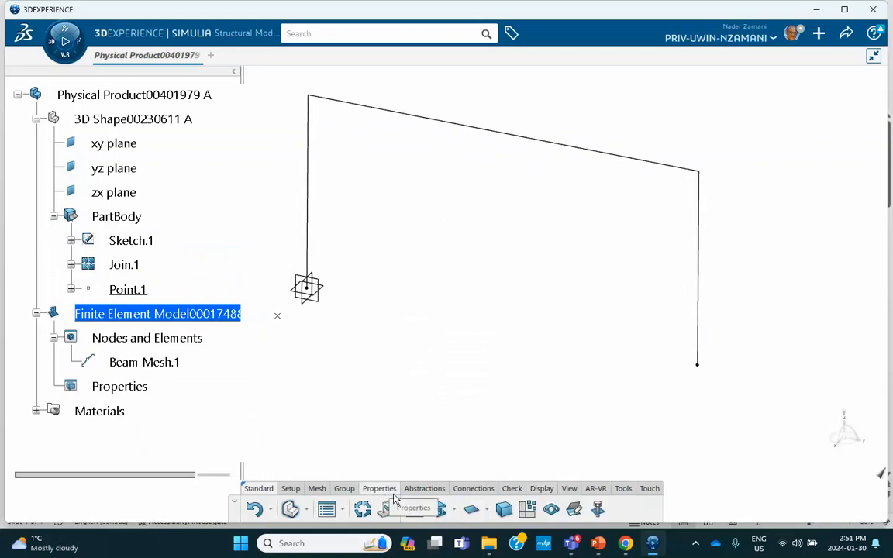
left_click(455, 511)
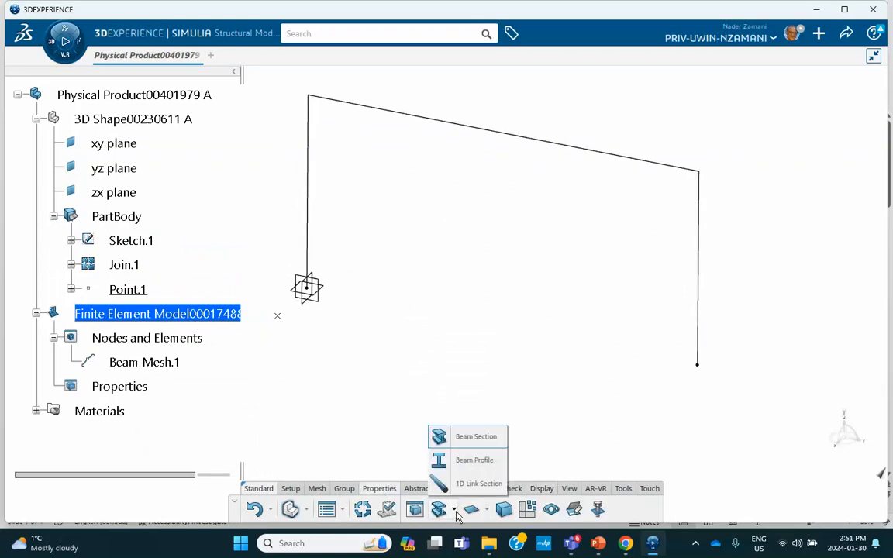
left_click(470, 463)
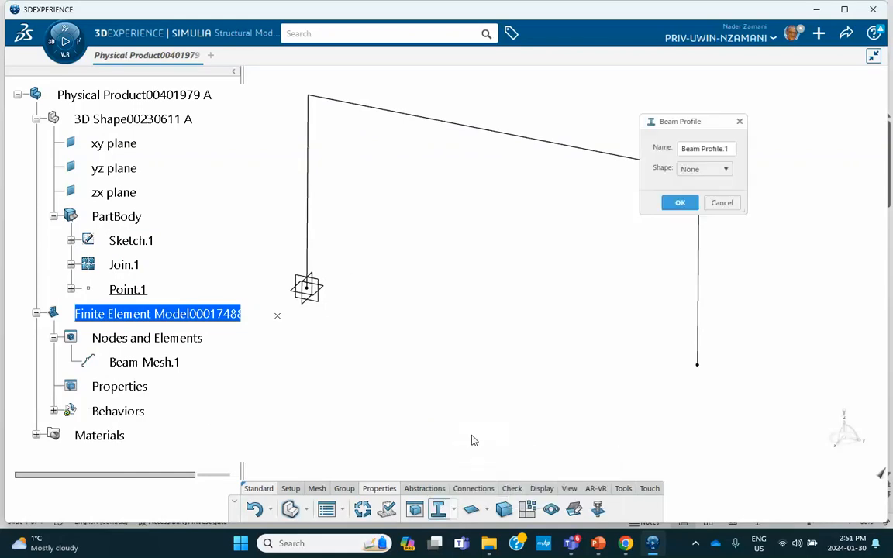
left_click(719, 172)
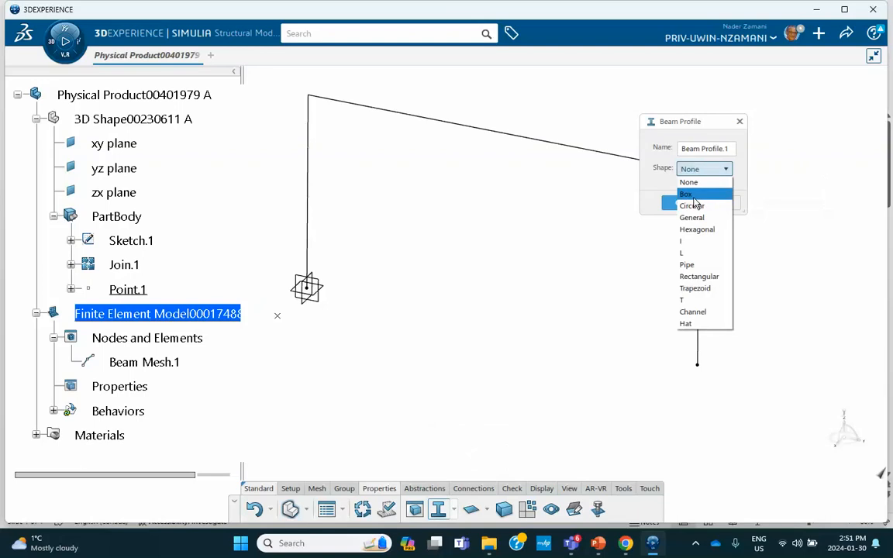
left_click(687, 194)
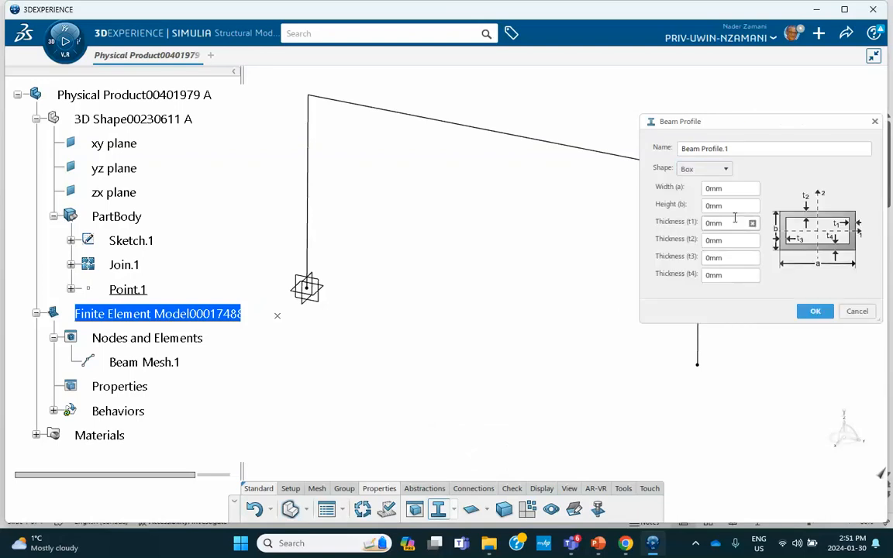
left_click(714, 172)
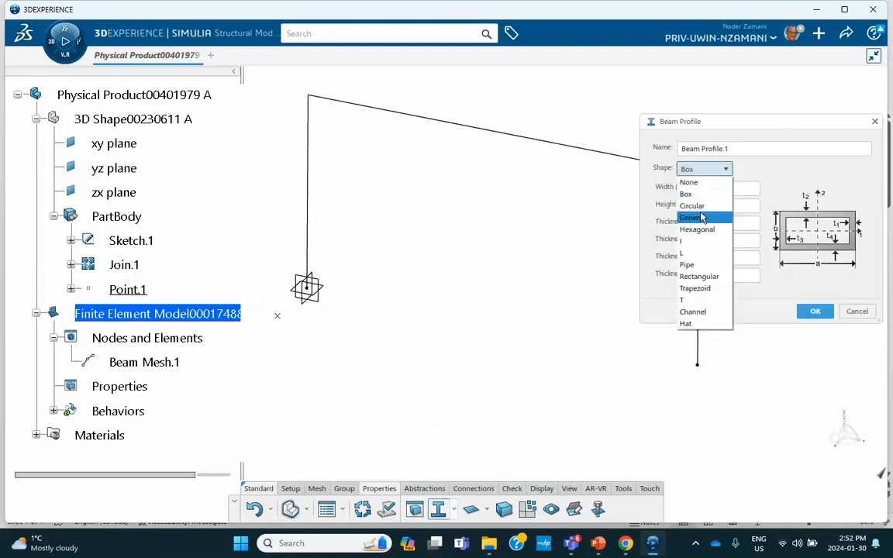
left_click(688, 277)
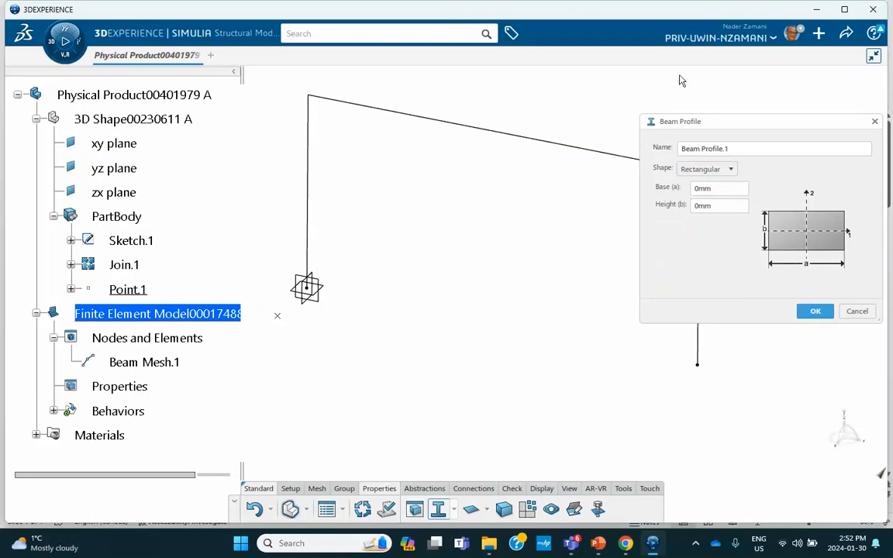
Set the rectangular beam profile's base to 400 mm and its height to 500 mm, and create it
left_click(717, 189)
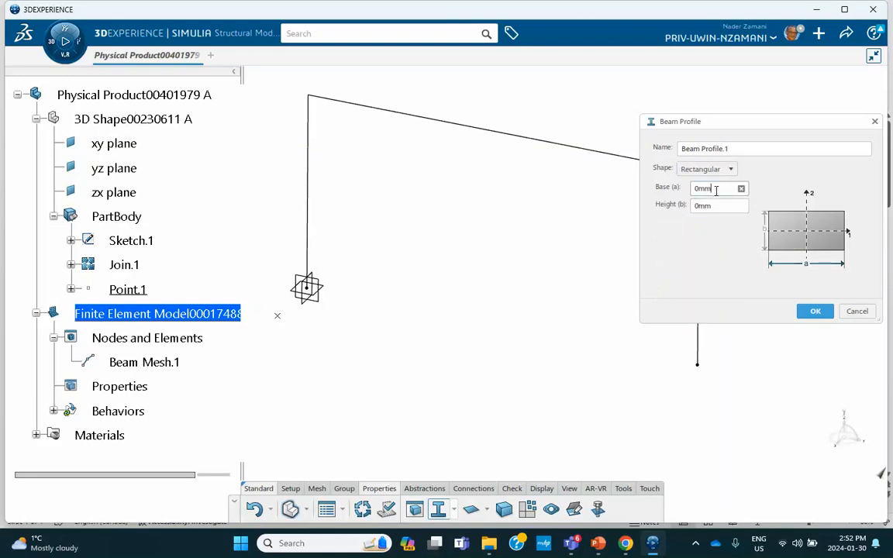
double_click(716, 190)
type("400")
double_click(719, 207)
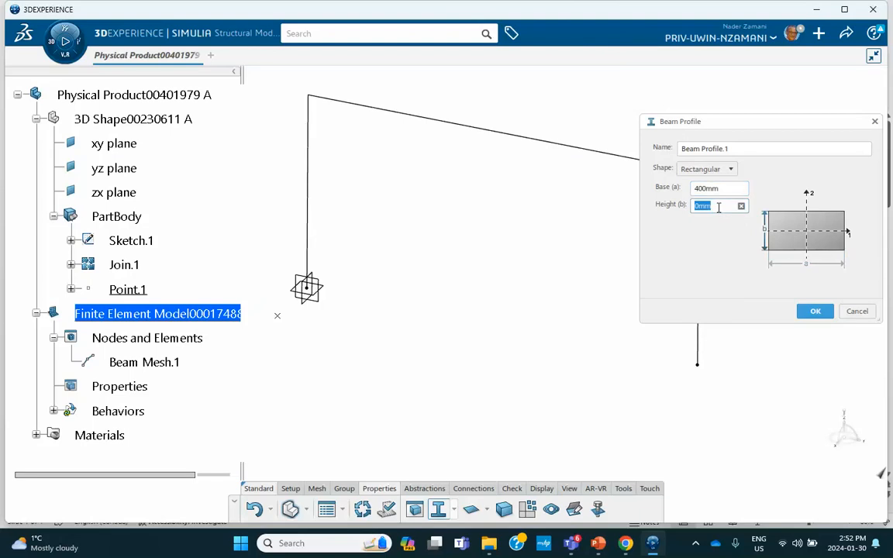
type("500")
left_click(812, 310)
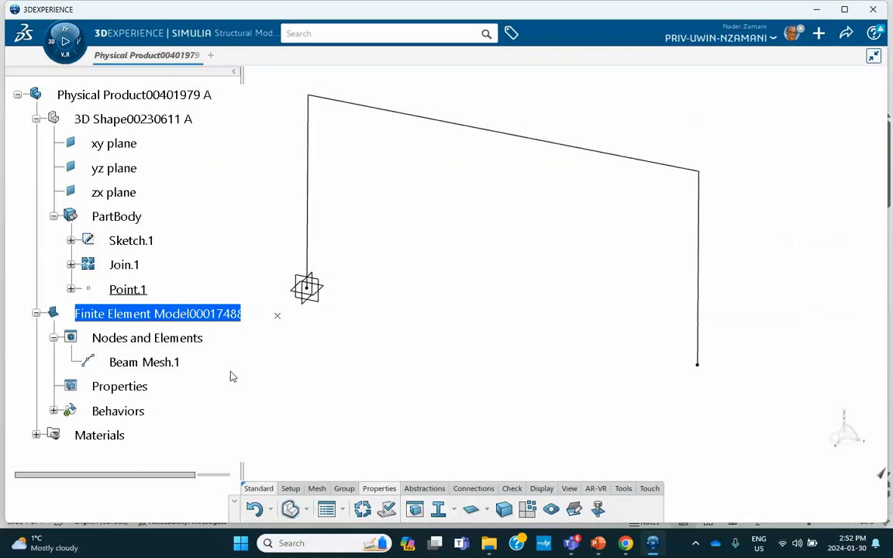
Create a beam section on Join.1 using Beam Profile.1, with its orientation aligned to Point.1
left_click(454, 509)
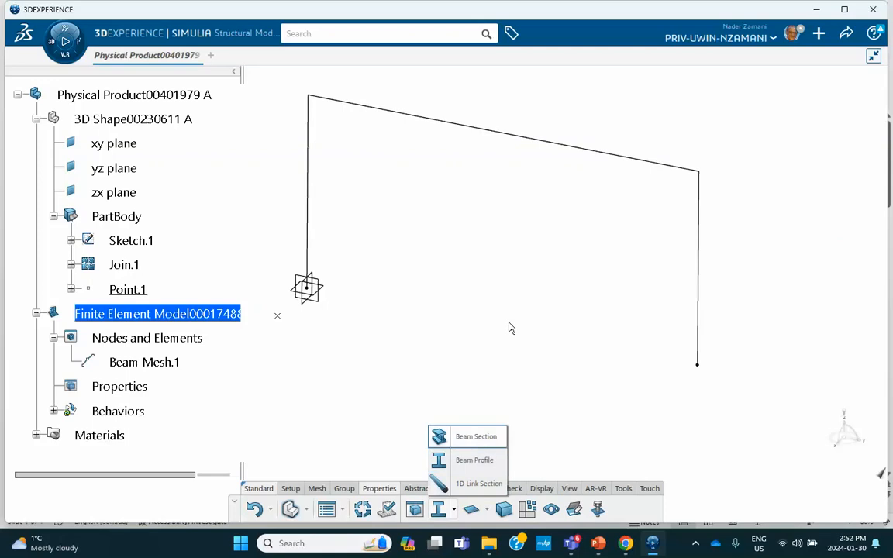
left_click(538, 143)
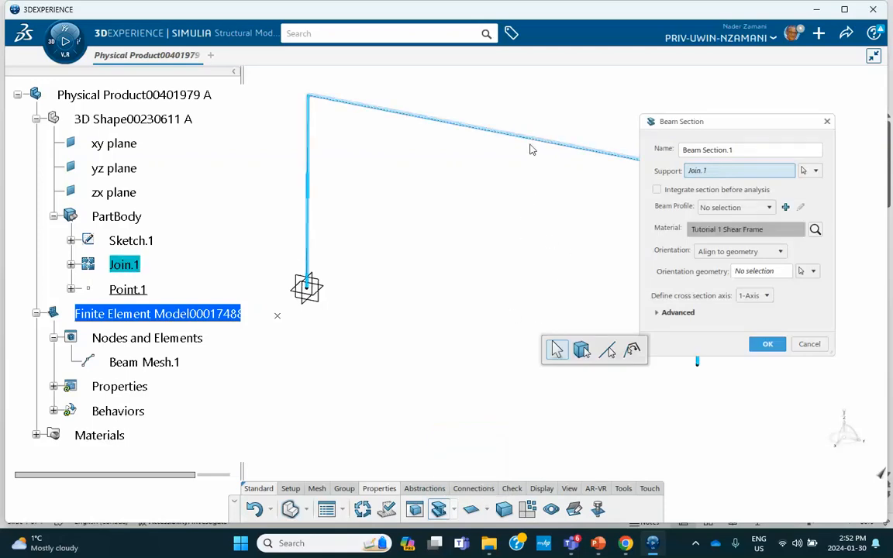
left_click(729, 206)
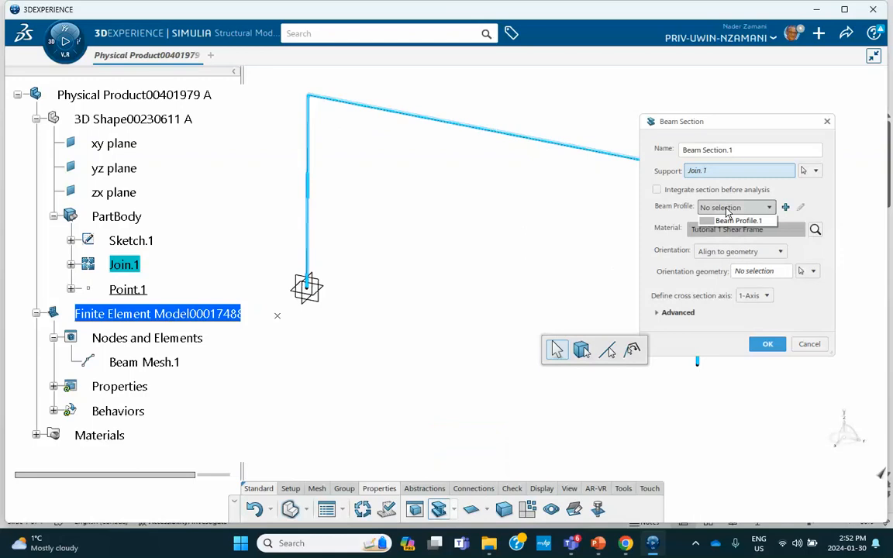
left_click(738, 222)
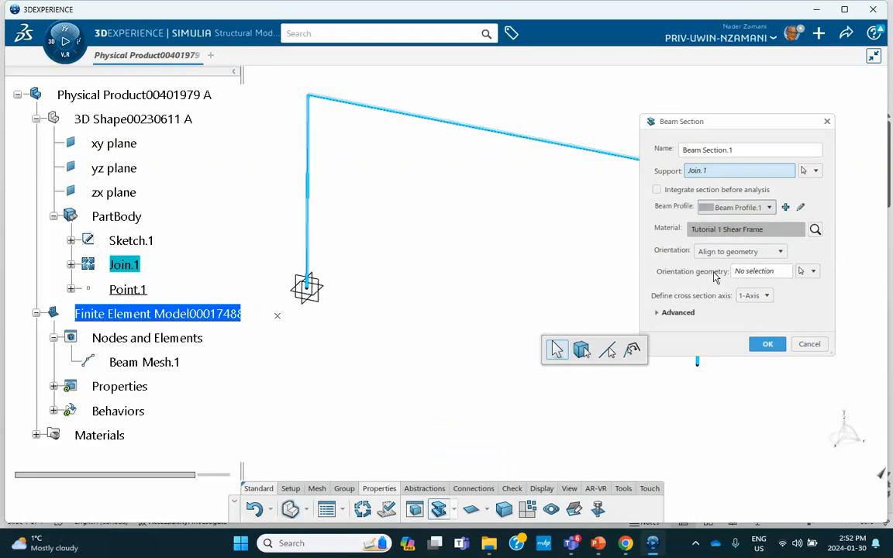
left_click(741, 273)
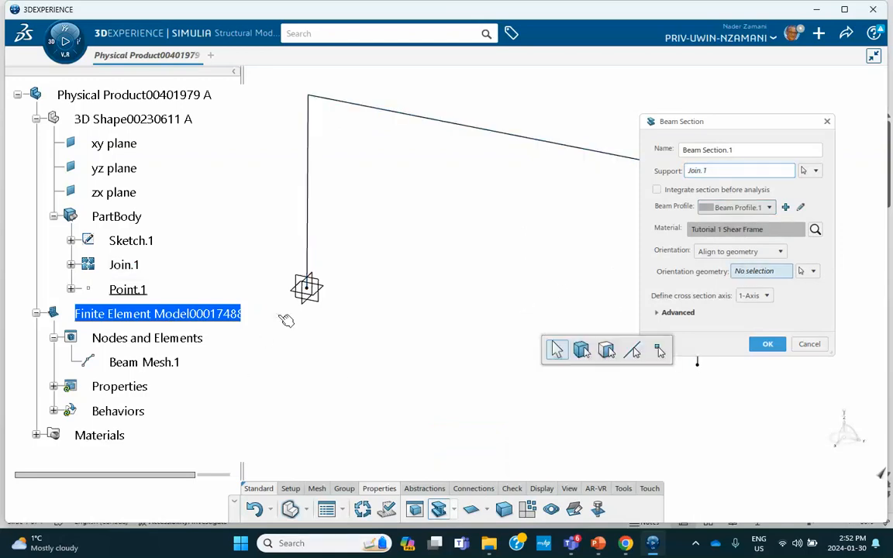
left_click(286, 320)
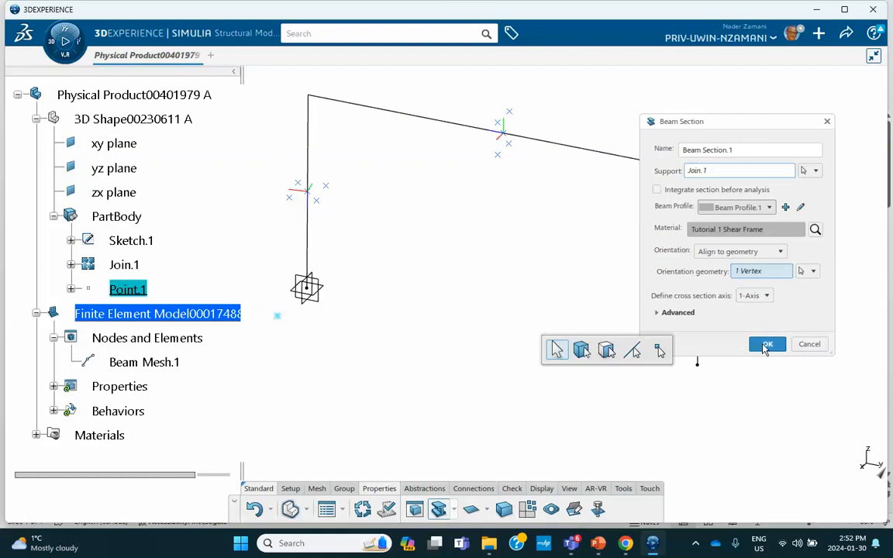
left_click(597, 543)
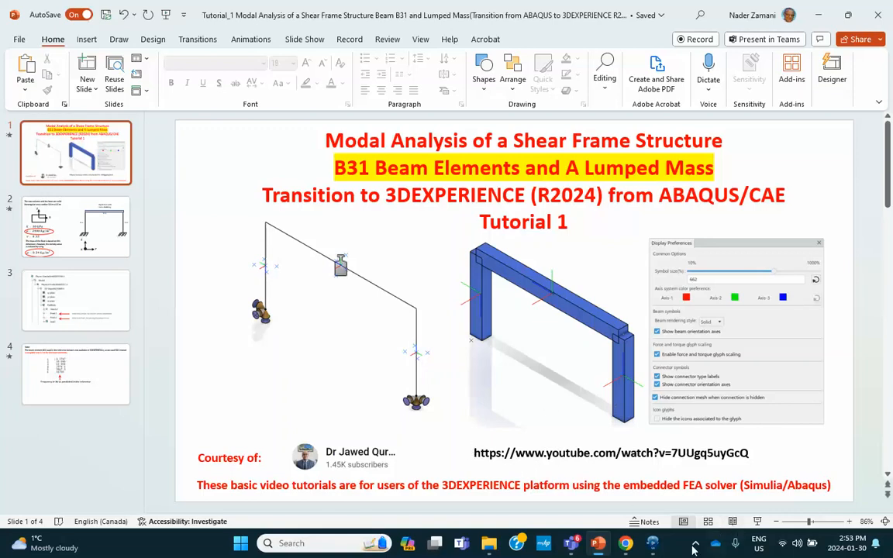
left_click(652, 543)
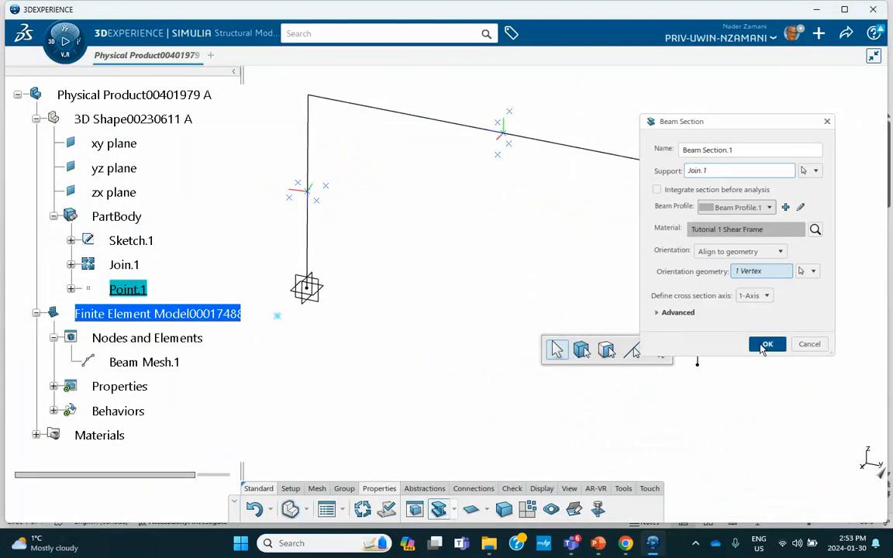
left_click(765, 345)
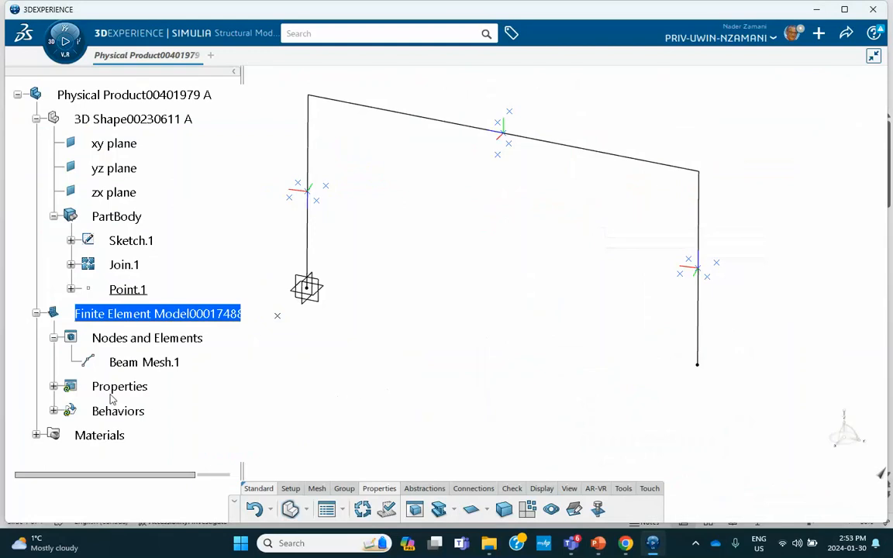
Update the finite element model and set the beam rendering style to Solid in the display preferences
left_click(53, 386)
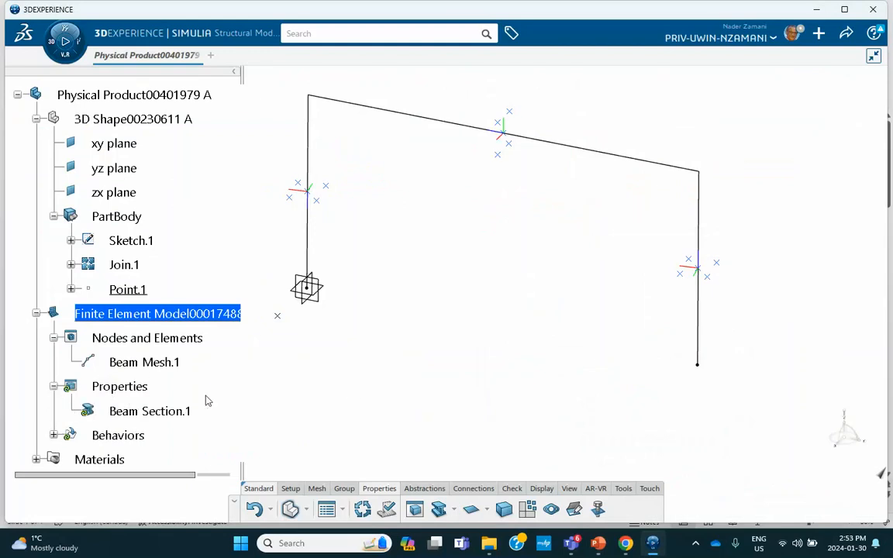
left_click(362, 508)
left_click(540, 488)
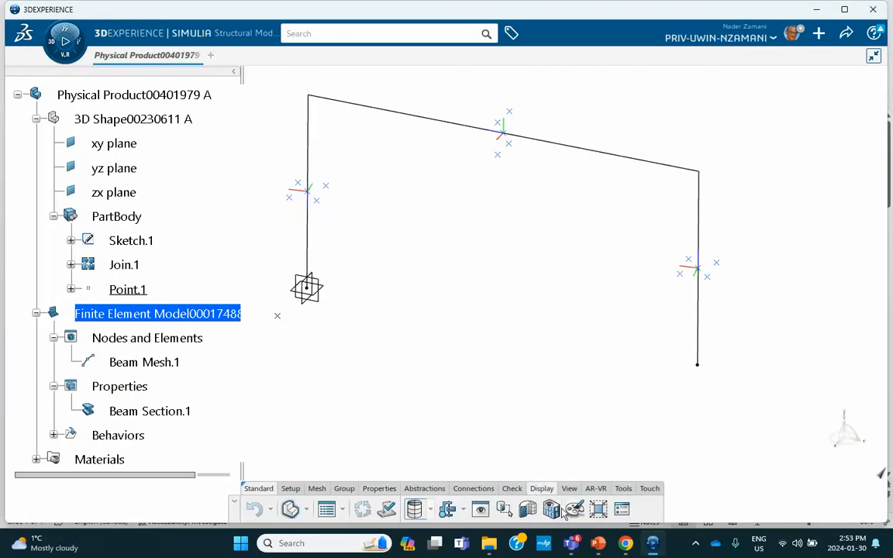
left_click(619, 509)
middle_click_drag(512, 270, 483, 267)
scroll(483, 267, "down", 5)
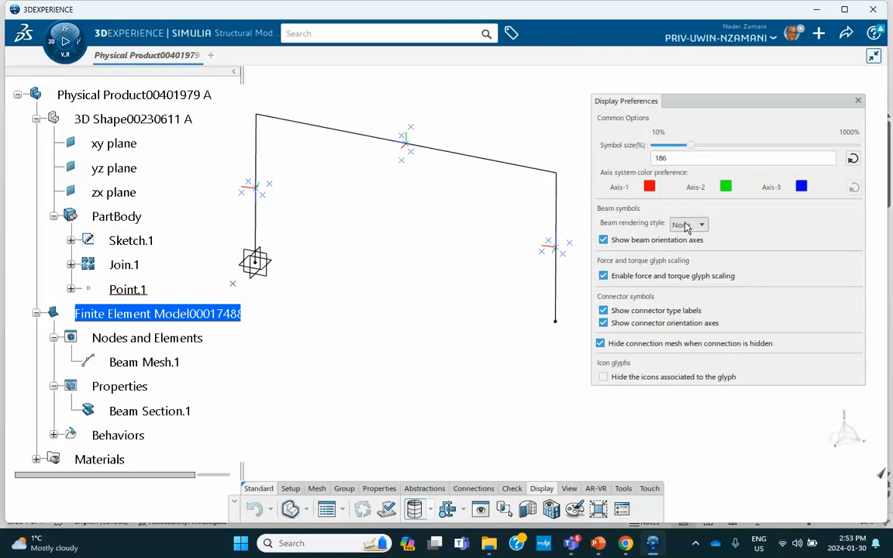
left_click(688, 225)
left_click(680, 237)
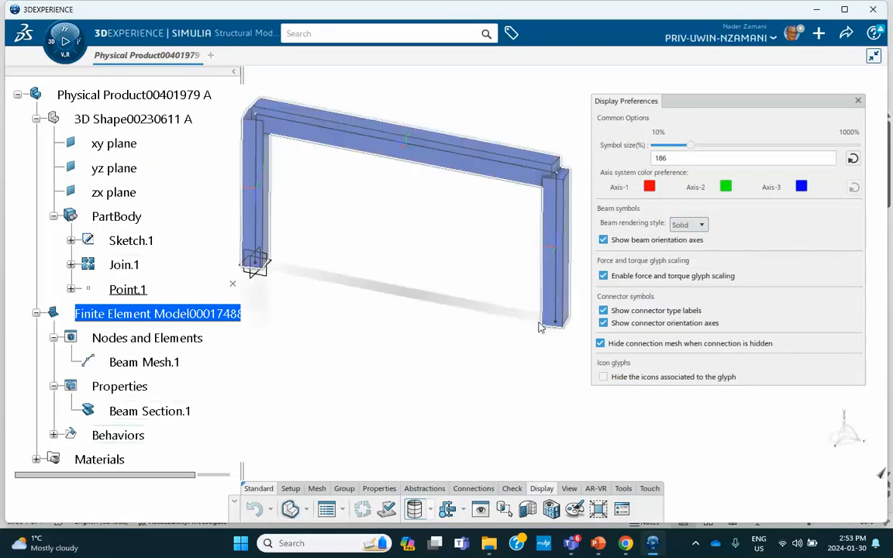
mouse_move(493, 343)
middle_mouse_down()
mouse_move(485, 359)
mouse_move(401, 359)
mouse_move(369, 342)
mouse_move(484, 332)
mouse_move(477, 302)
mouse_move(494, 355)
middle_mouse_up()
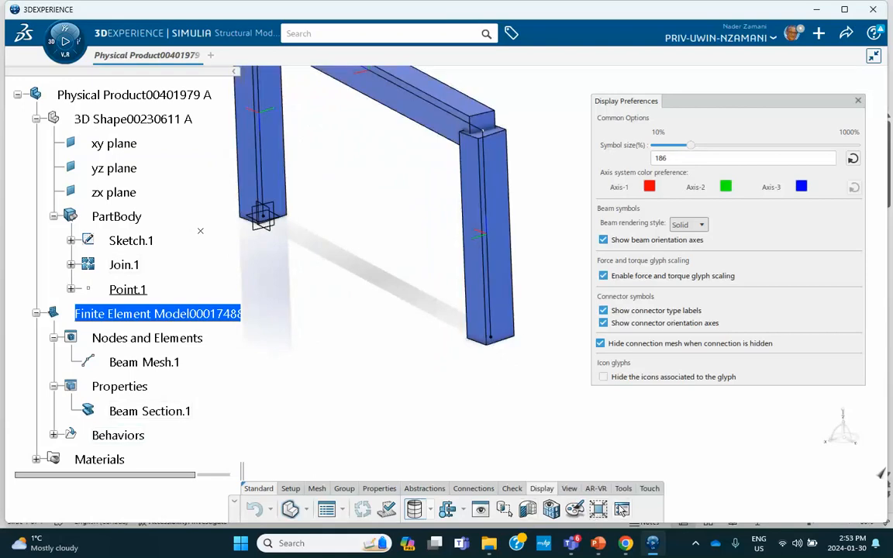
left_click(598, 542)
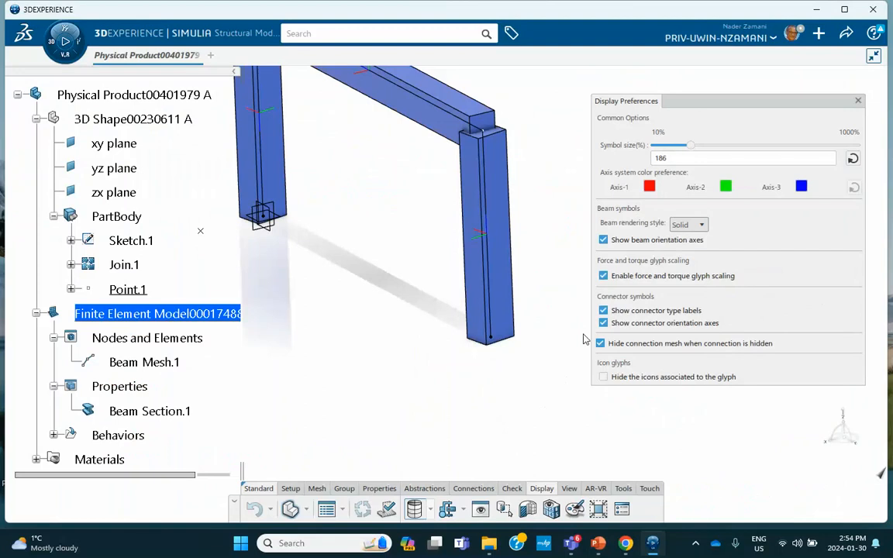
middle_click_drag(565, 271, 571, 316)
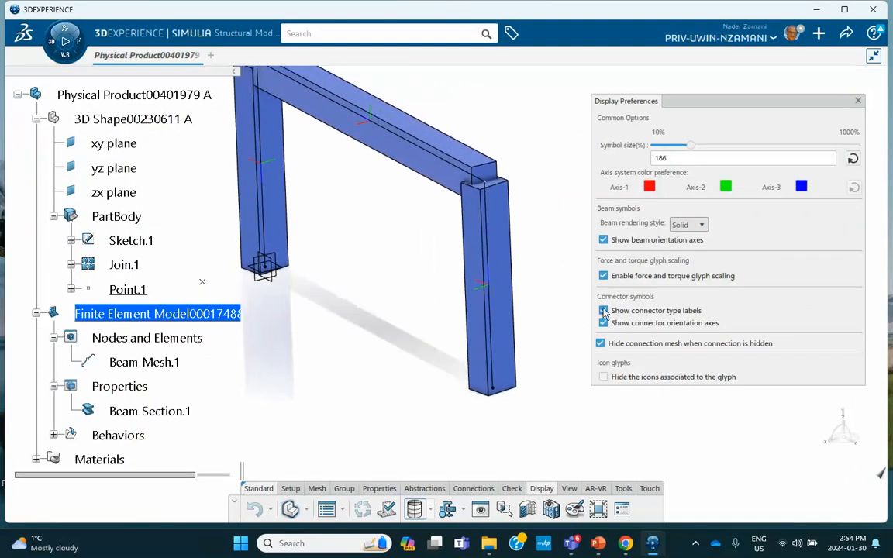
Change the beam rendering style to Sketch in the display preferences
middle_click_drag(566, 171, 558, 165)
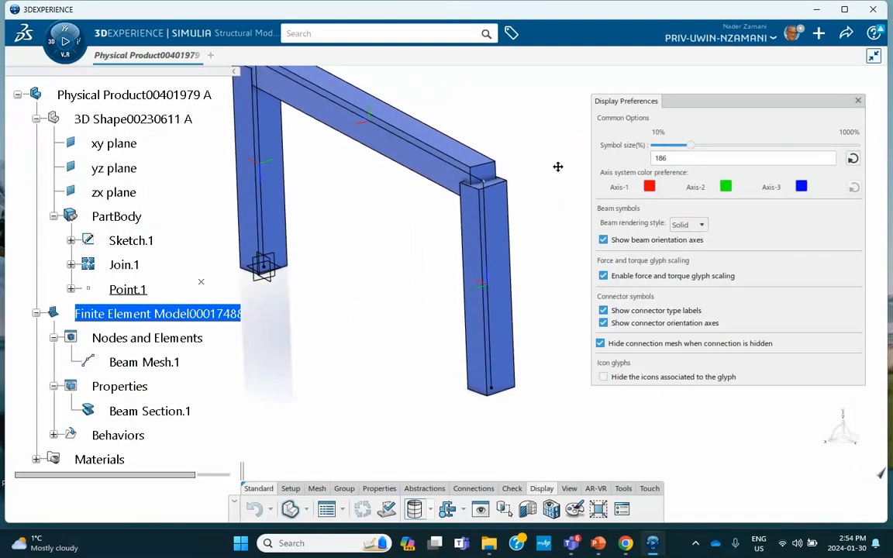
scroll(558, 186, "down", 3)
left_click(682, 224)
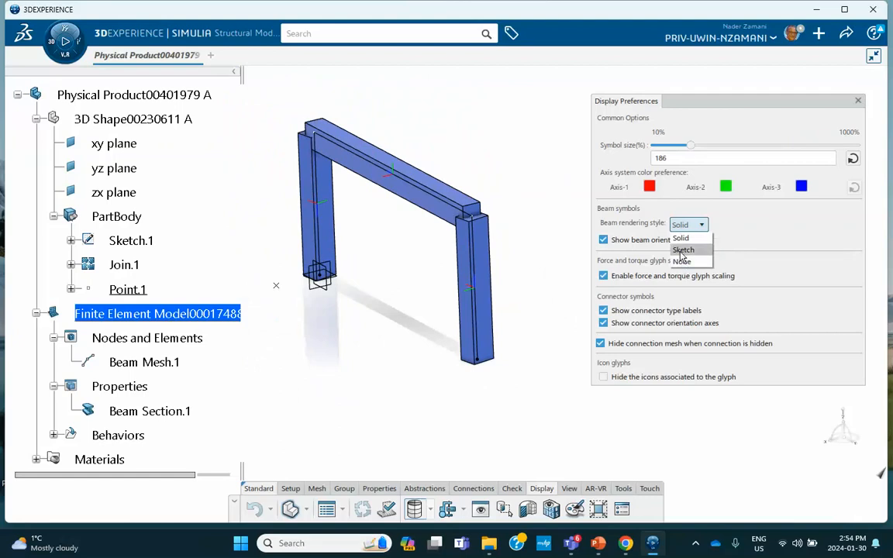
left_click(682, 250)
left_click(543, 238)
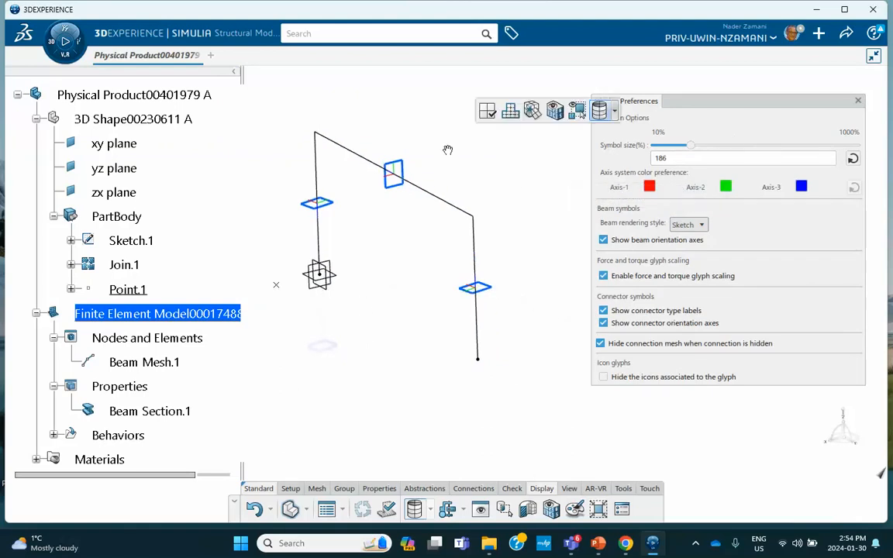
left_click(57, 60)
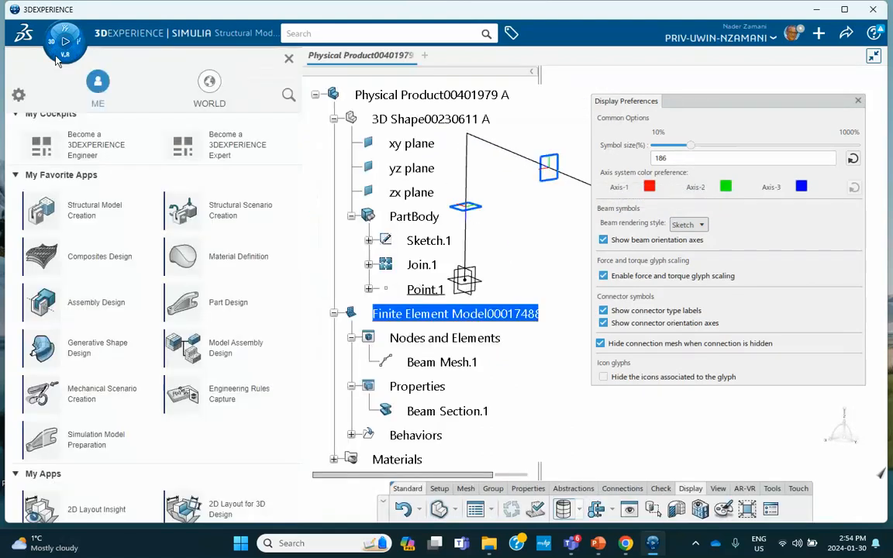
left_click(248, 221)
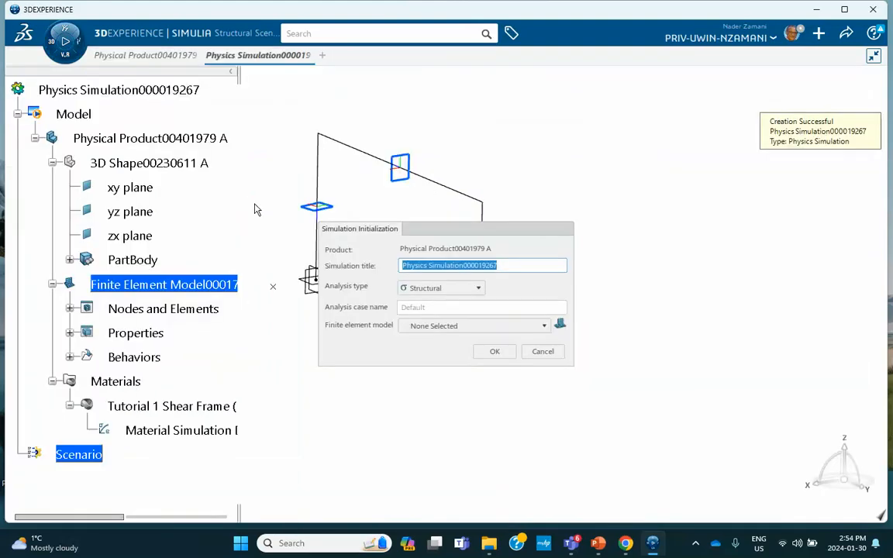
left_click(542, 351)
left_click(495, 315)
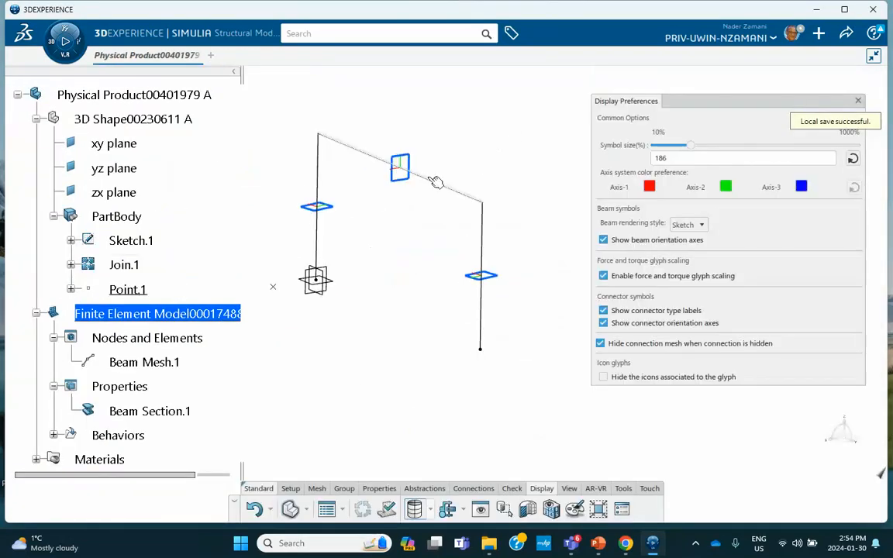
Close the display preferences
left_click(857, 101)
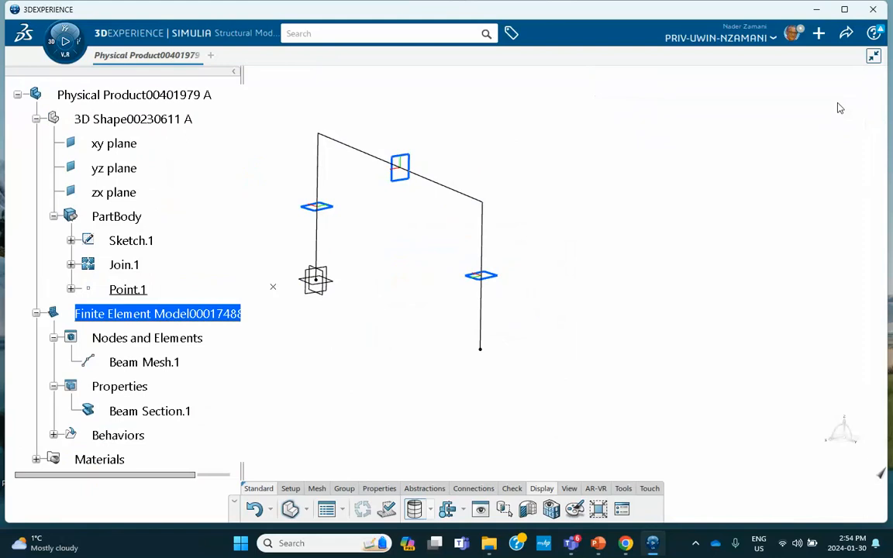
scroll(128, 324, "down", 2)
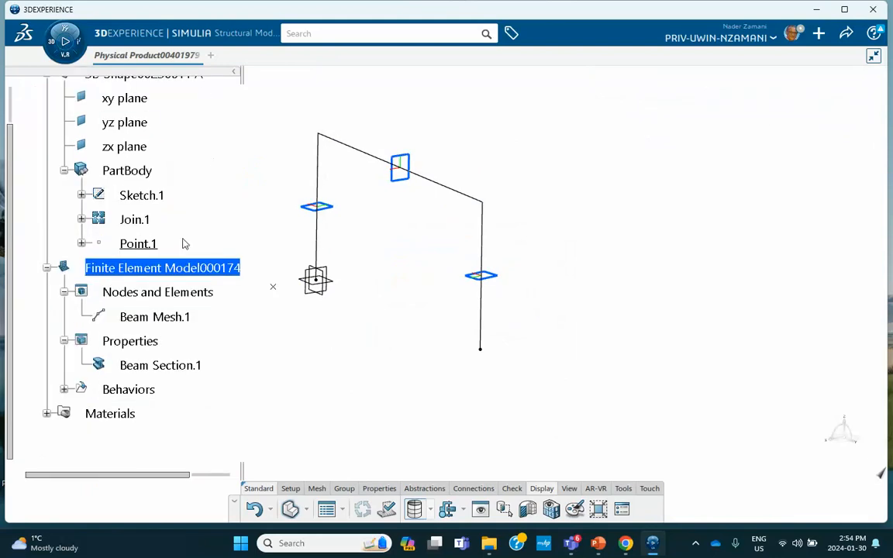
scroll(184, 244, "up", 2)
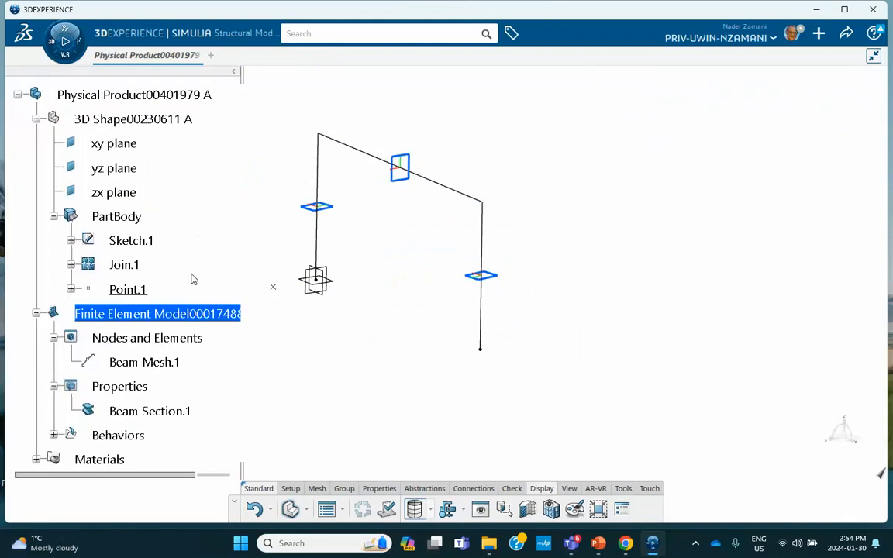
Start a rigid connection with the frame's horizontal top edge as its first support
left_click(463, 490)
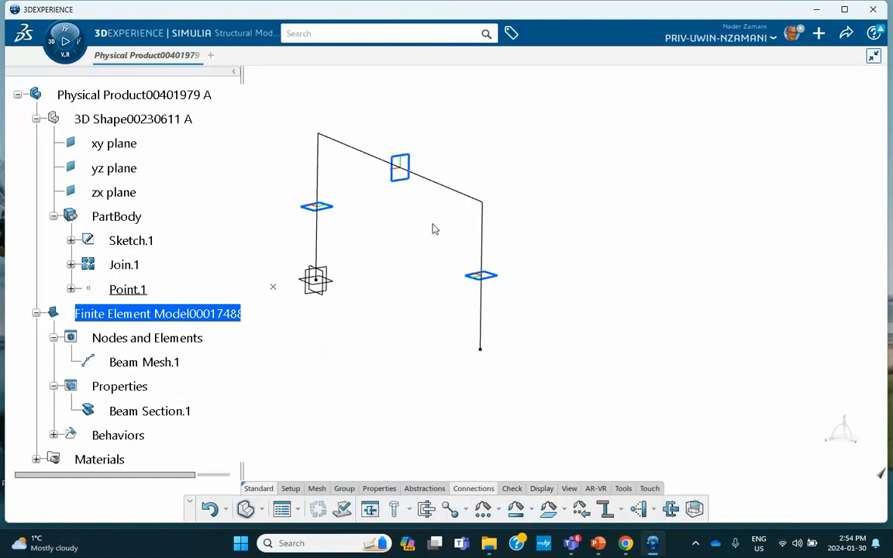
middle_click_drag(434, 229, 423, 213)
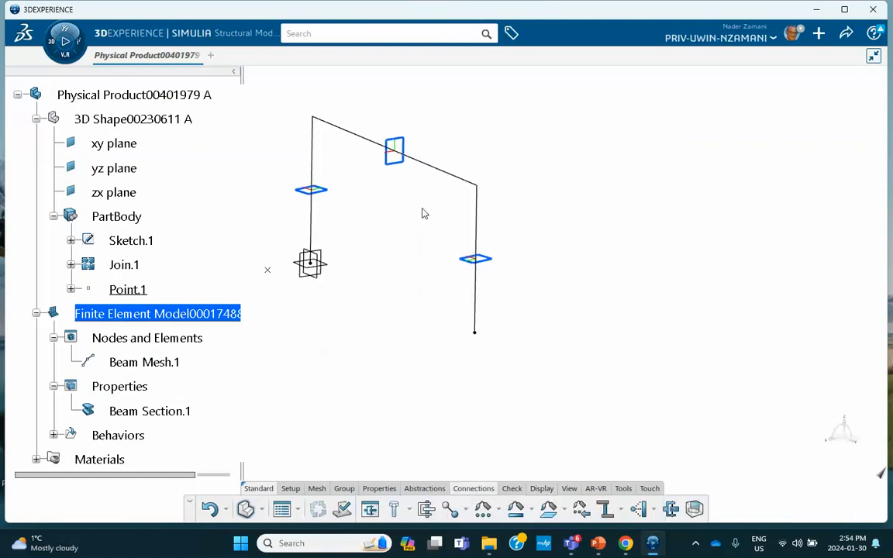
left_click(606, 509)
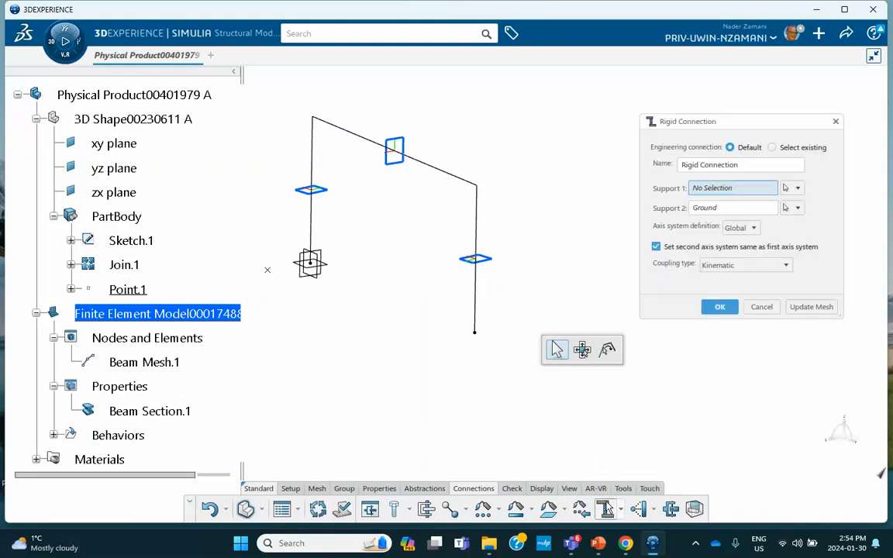
left_click(439, 175)
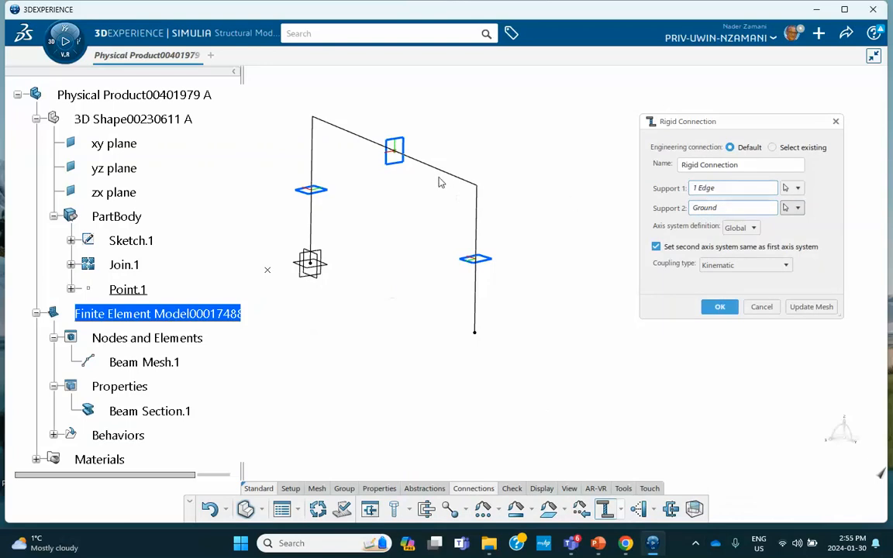
right_click(707, 210)
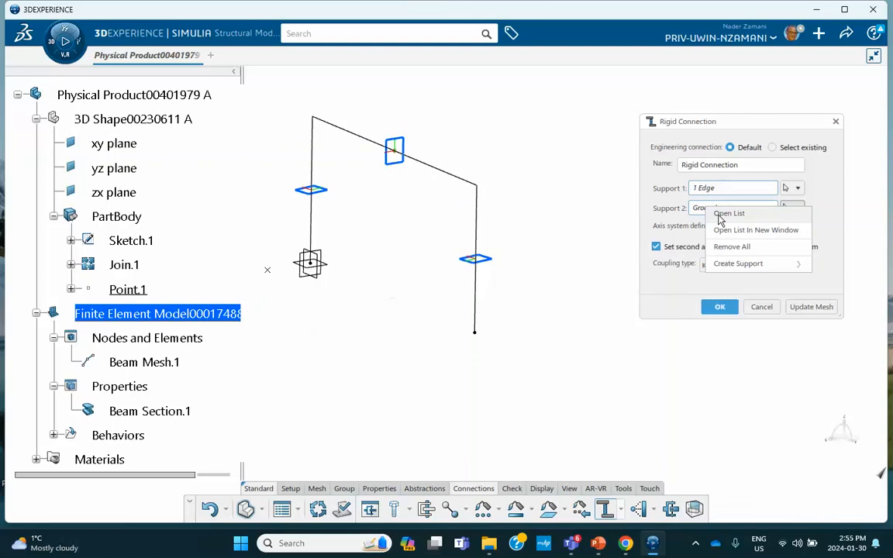
mouse_move(733, 262)
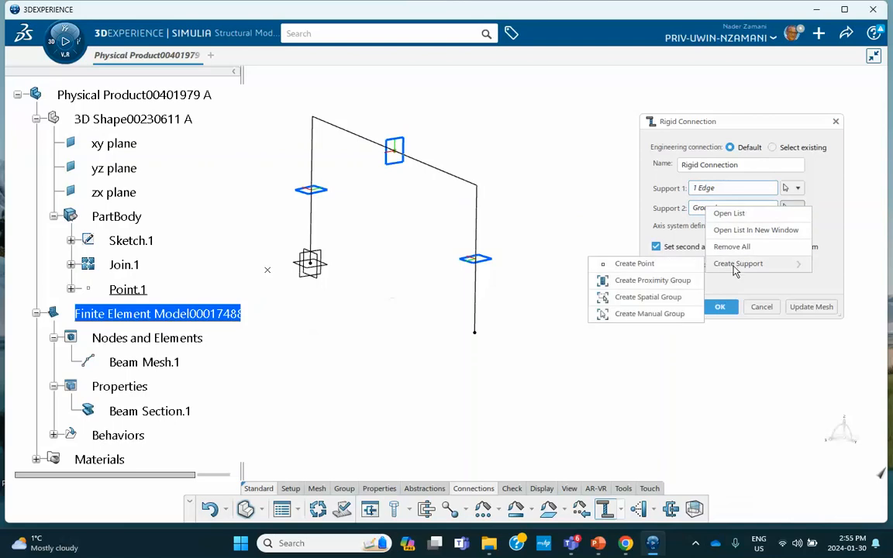
left_click(635, 265)
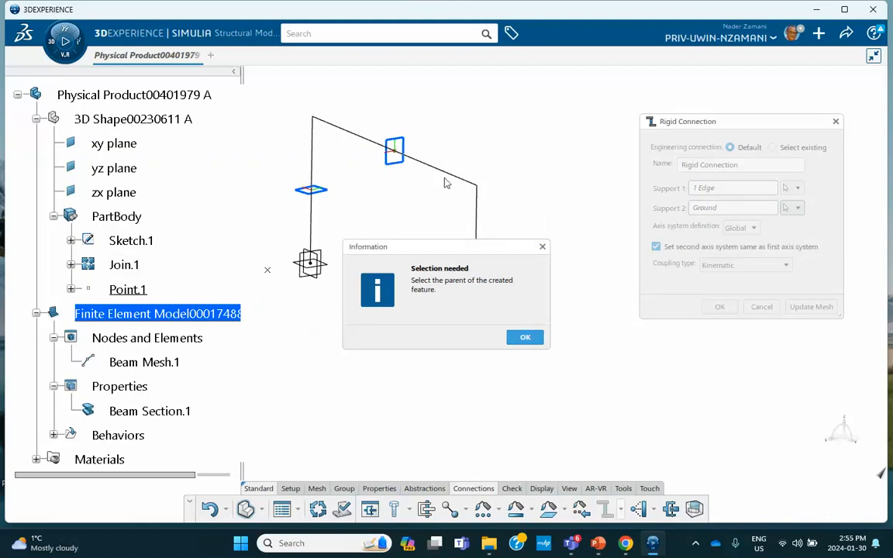
left_click(462, 244)
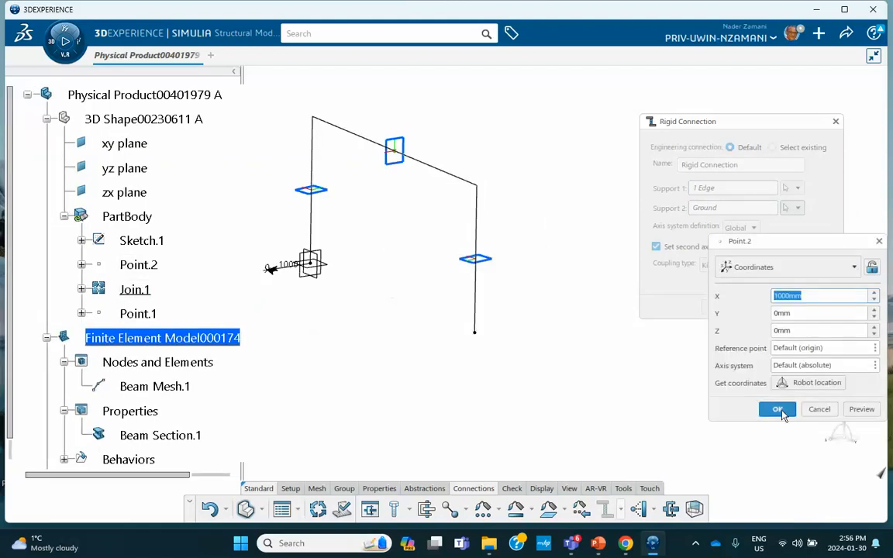
left_click_drag(787, 250, 740, 248)
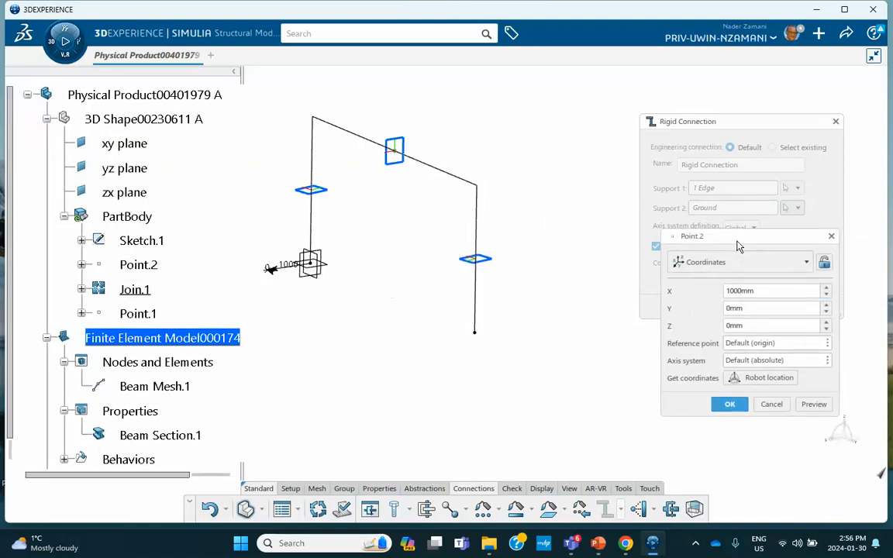
left_click(773, 404)
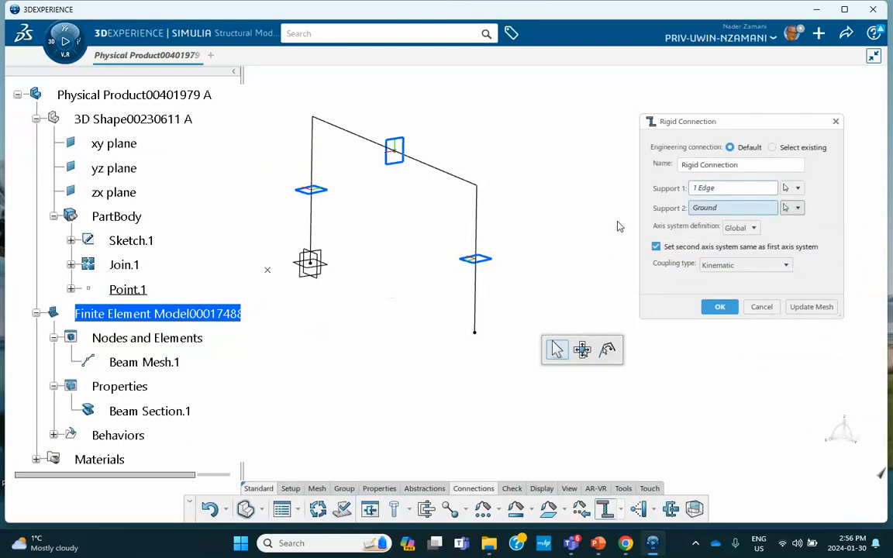
Create a coordinate point at X 0 mm, Y 3000 mm, Z 3000 mm as the rigid connection's second support
right_click(706, 208)
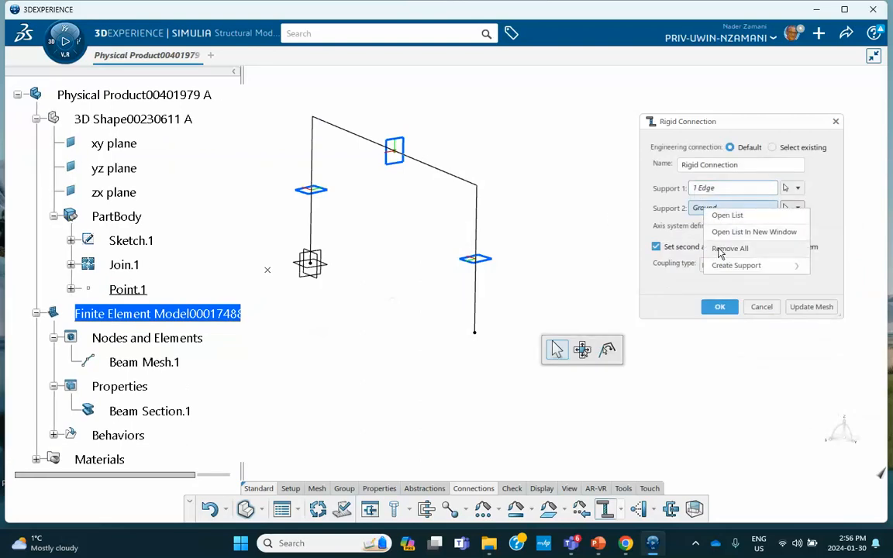
mouse_move(722, 267)
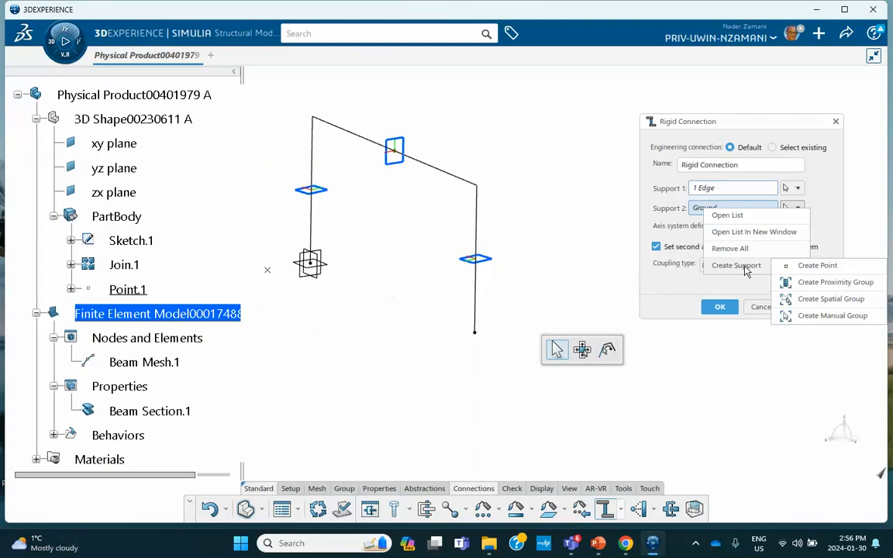
left_click(784, 265)
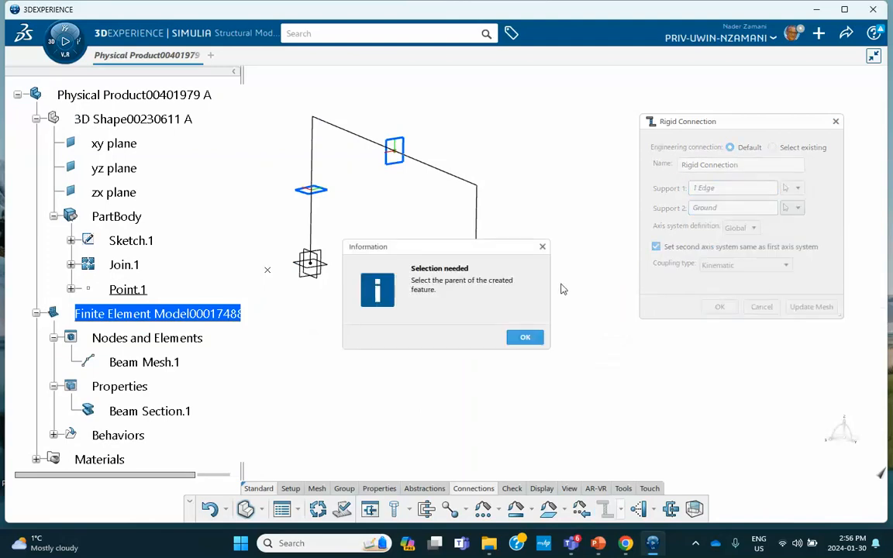
left_click(441, 172)
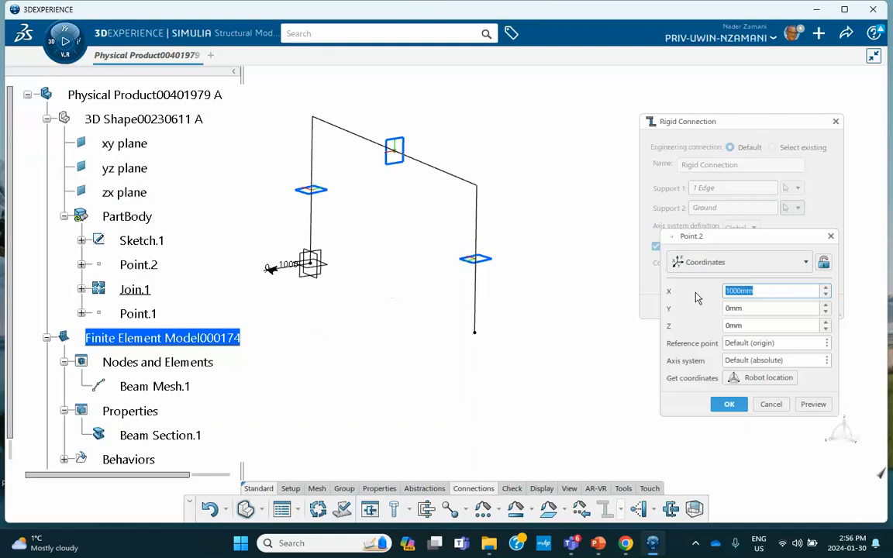
type("0")
left_click(755, 307)
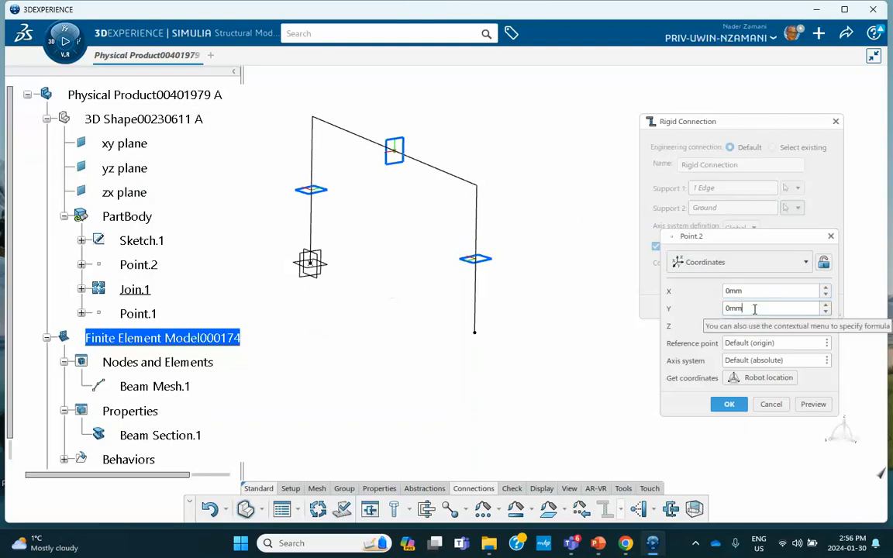
left_click_drag(750, 309, 690, 319)
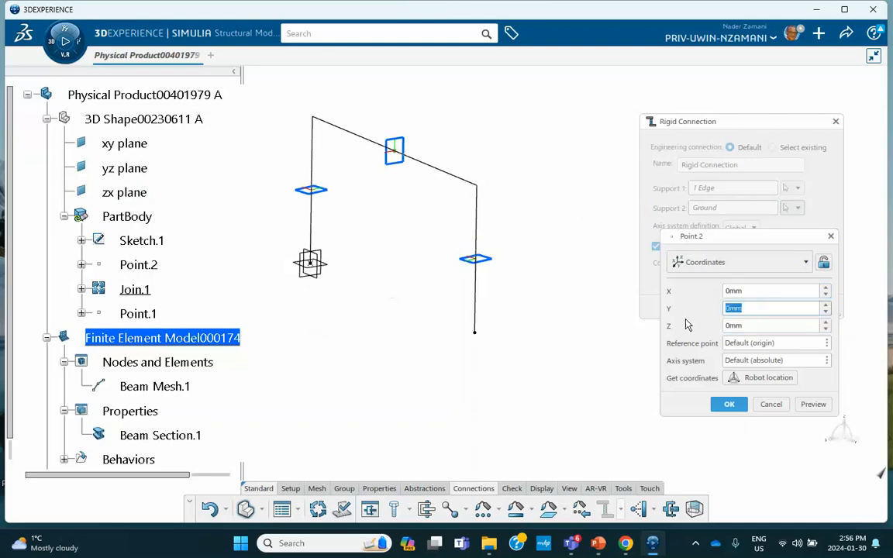
type("3000")
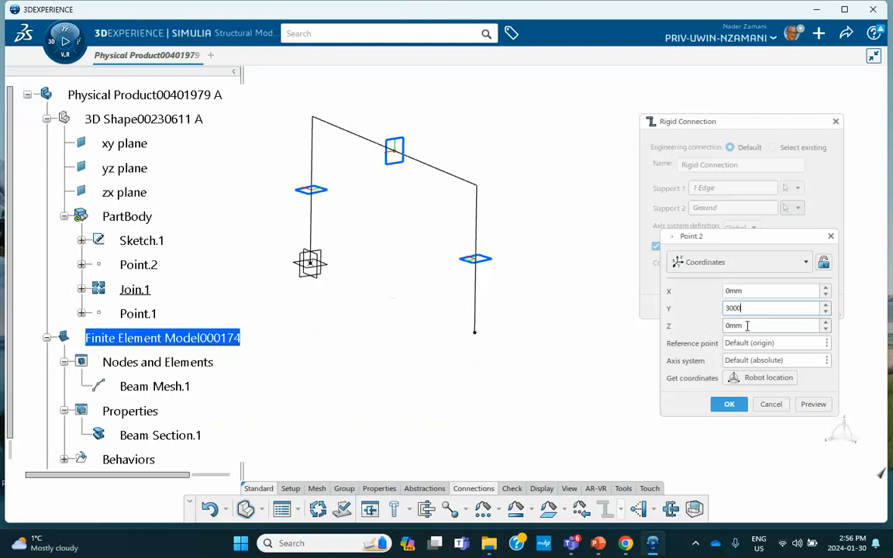
left_click_drag(746, 326, 683, 328)
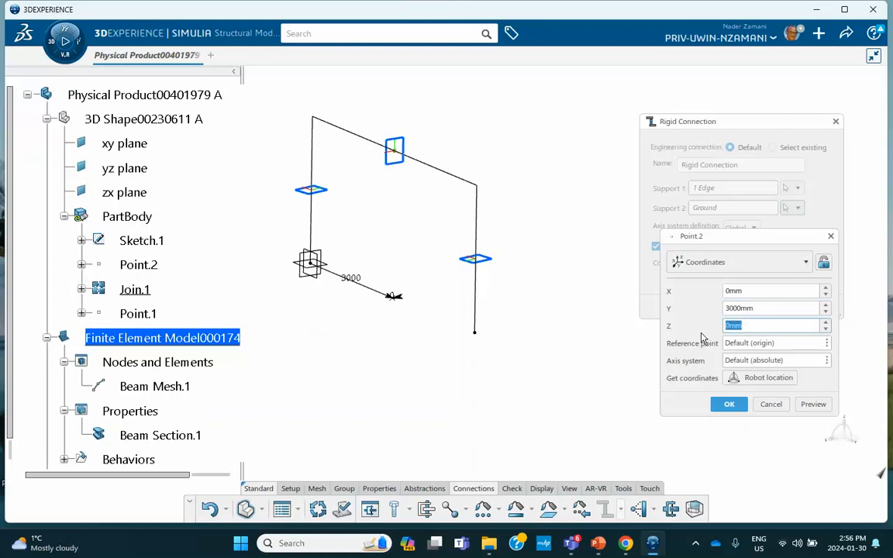
type("3000")
left_click(728, 408)
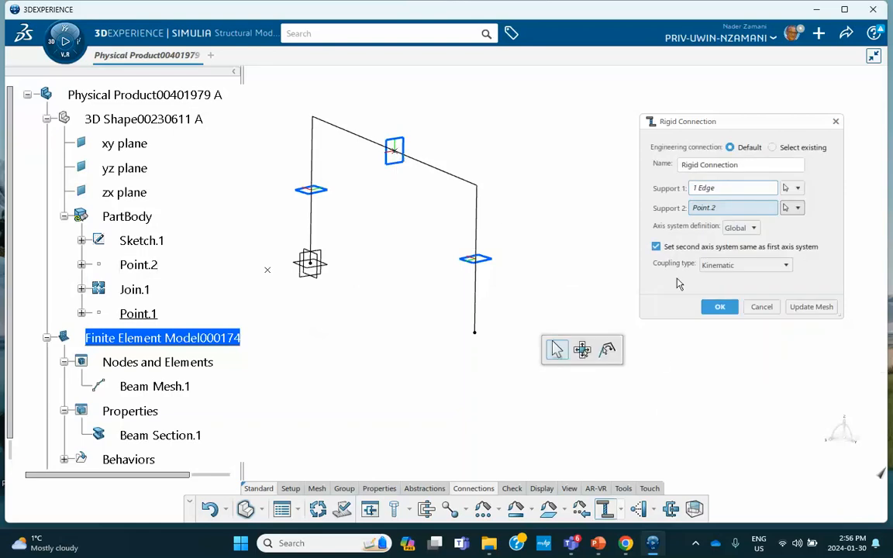
Create the rigid connection with Kinematic coupling and update the finite element model
left_click(714, 306)
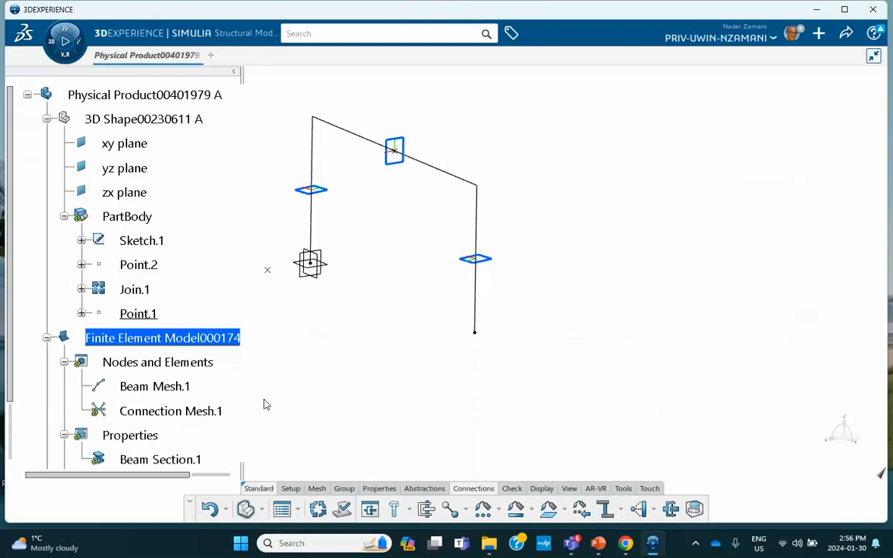
scroll(229, 360, "down", 2)
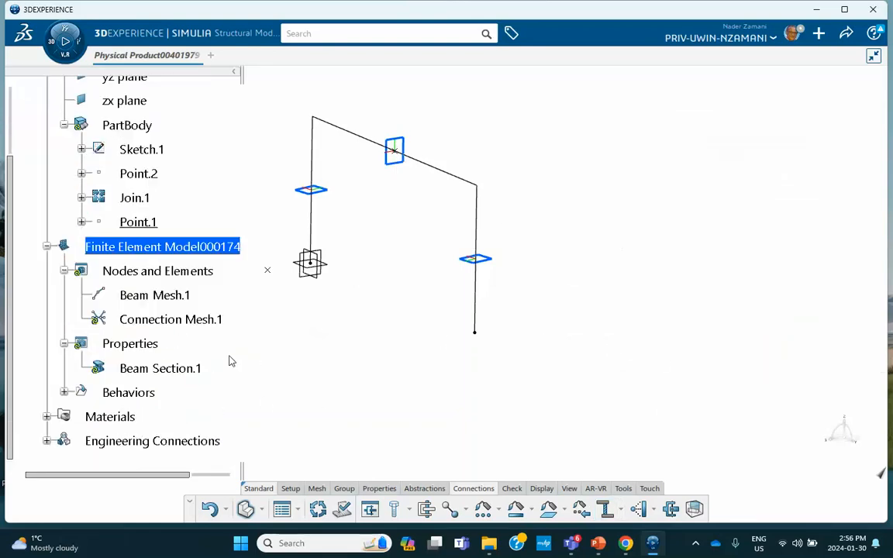
left_click(316, 510)
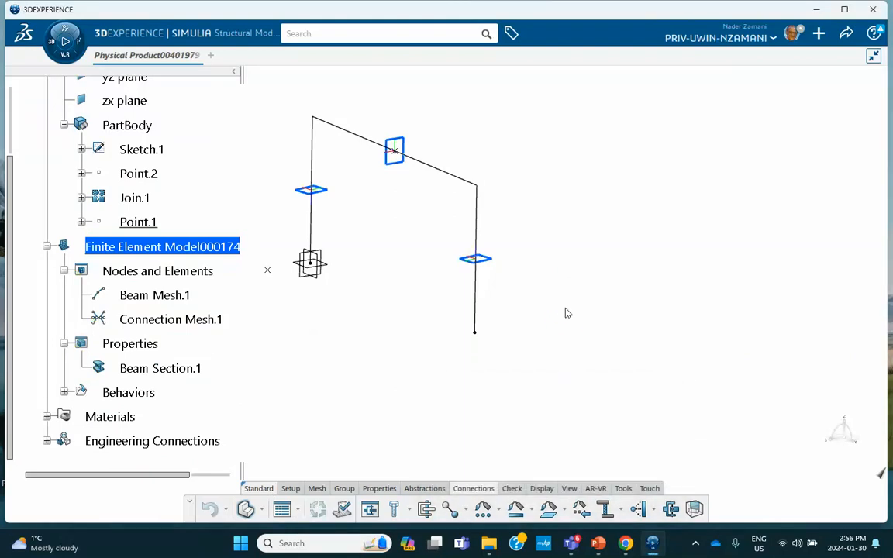
Start a point inertia supported on the point at the middle of the frame's top beam
left_click(424, 488)
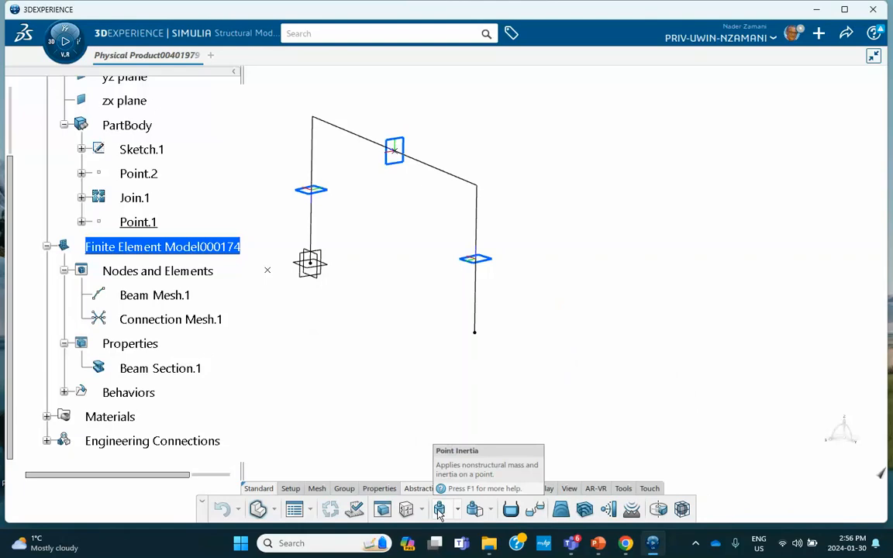
left_click(438, 509)
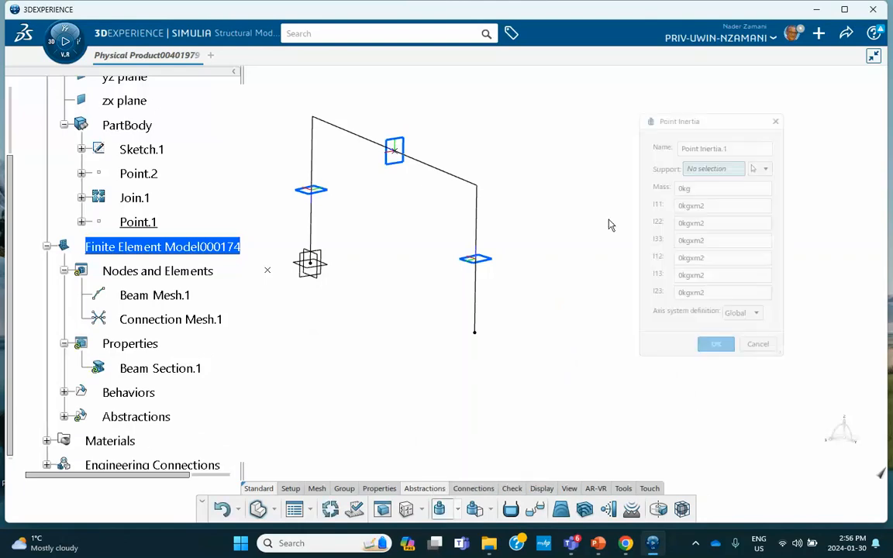
left_click(399, 149)
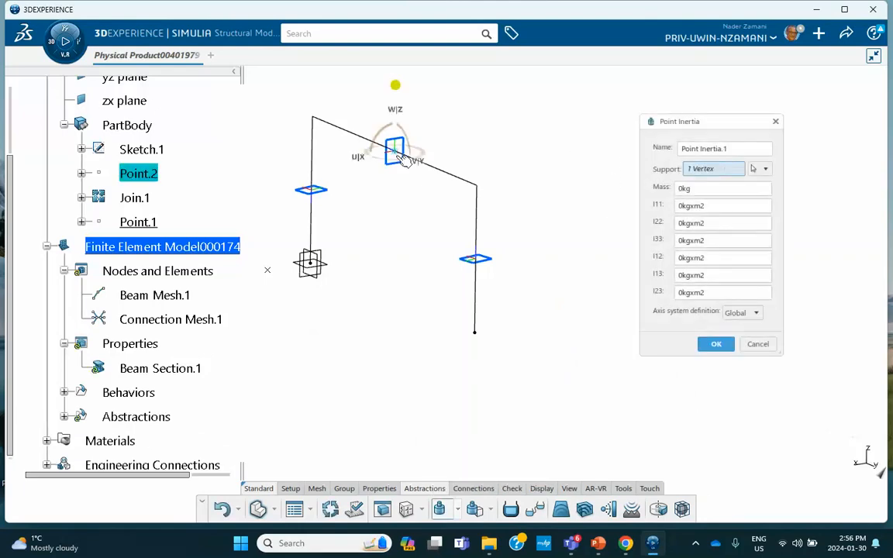
double_click(705, 194)
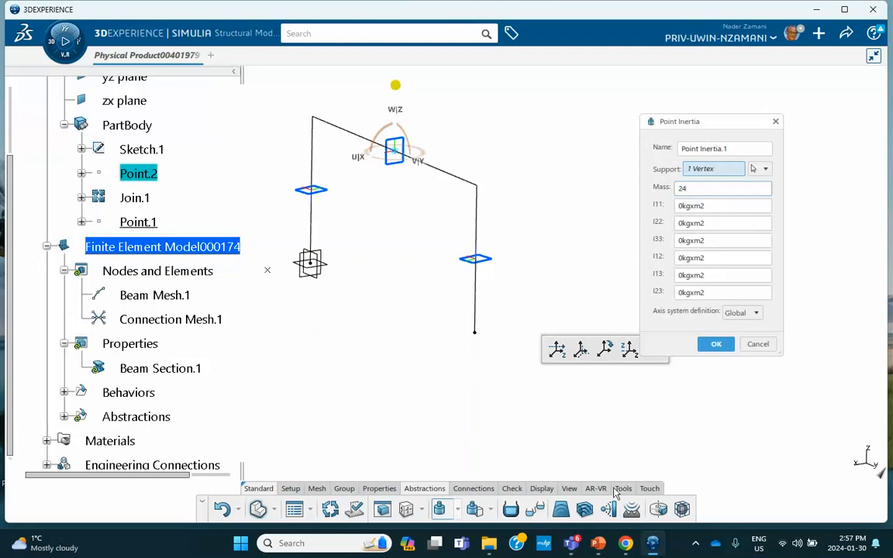
Switch to the PowerPoint tutorial and look up the rigid floor's mass on slide 2, then return to 3DEXPERIENCE
left_click(597, 542)
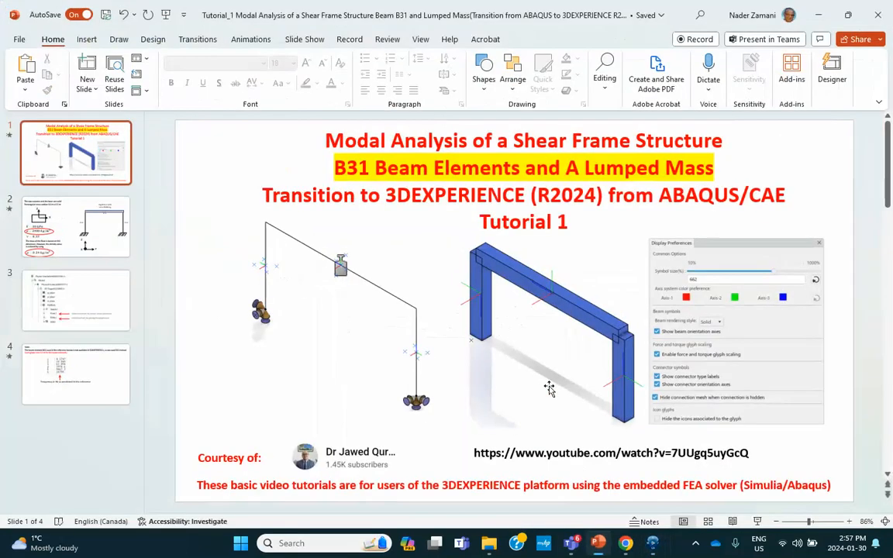
left_click(106, 227)
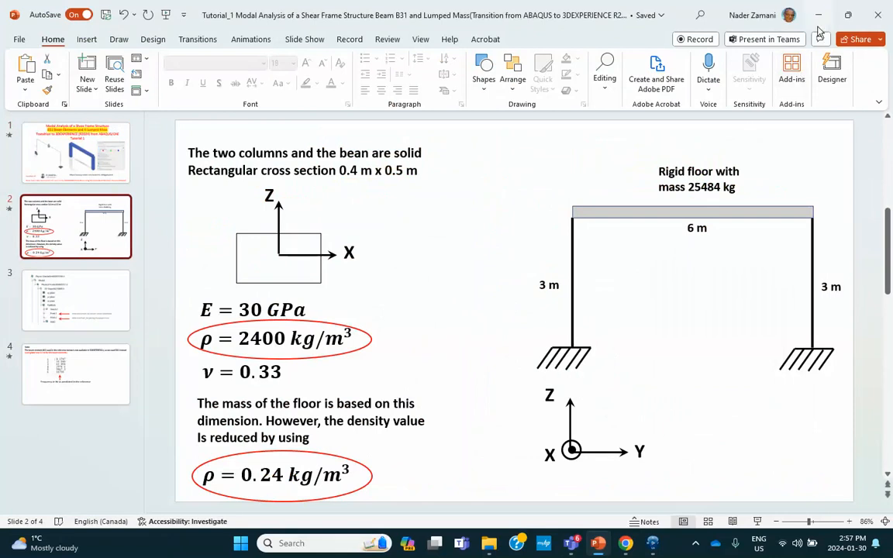
left_click(817, 14)
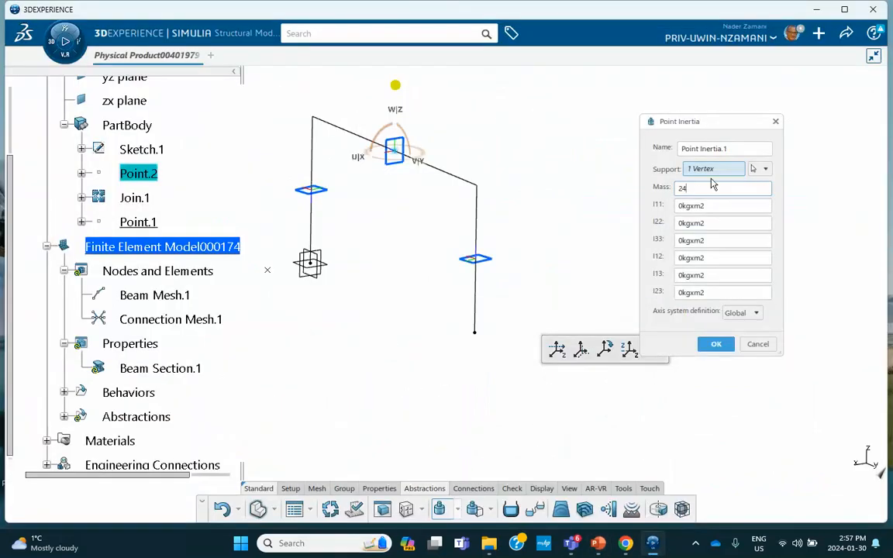
Set the point inertia's mass to 25484 kg and create it
key("BackSpace")
type("5484")
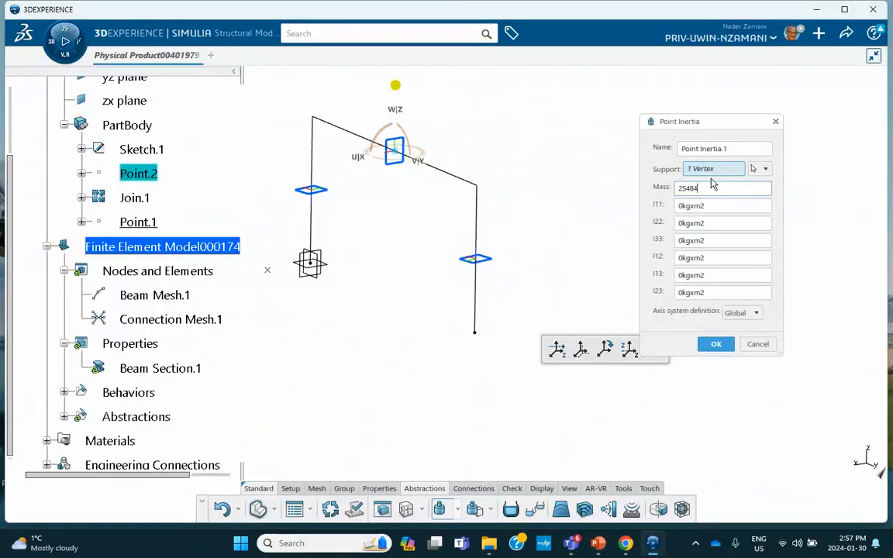
left_click(715, 345)
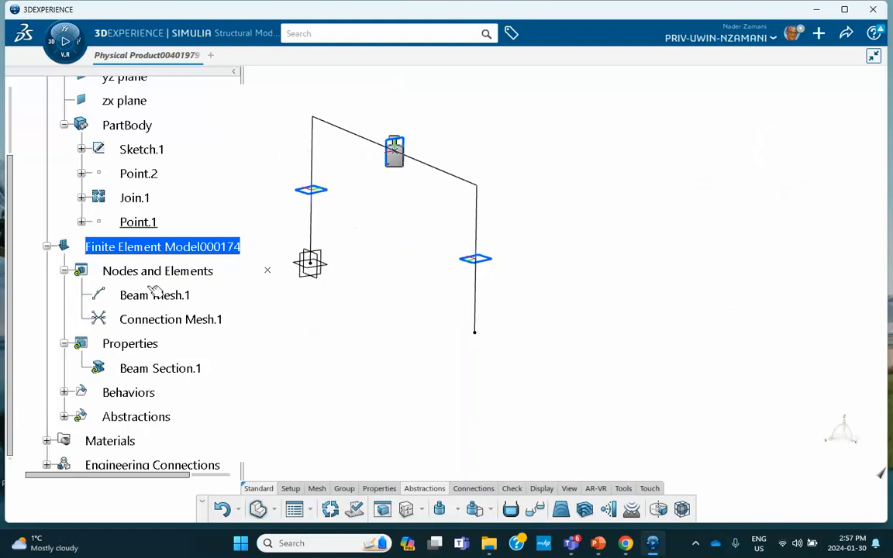
Launch Structural Scenario Creation and initialize a structural simulation that uses the existing finite element model
scroll(151, 264, "down", 2)
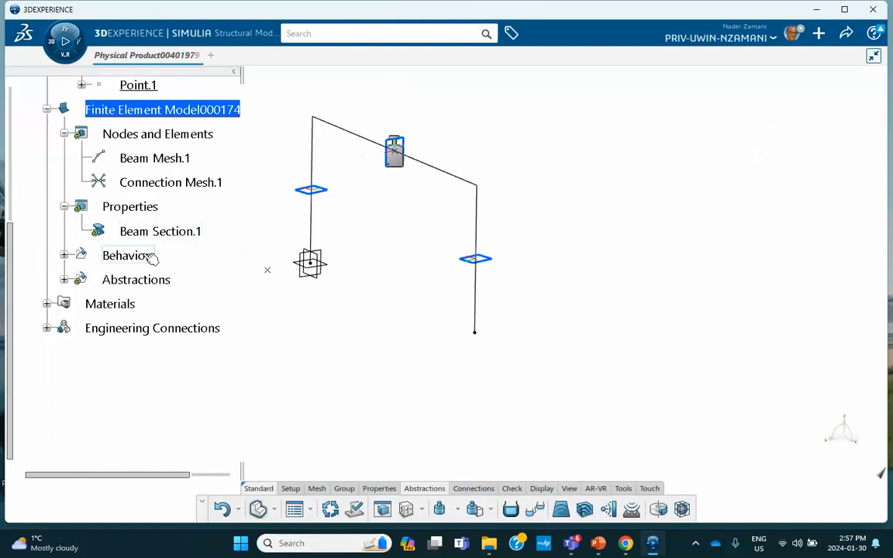
left_click(51, 54)
left_click(187, 200)
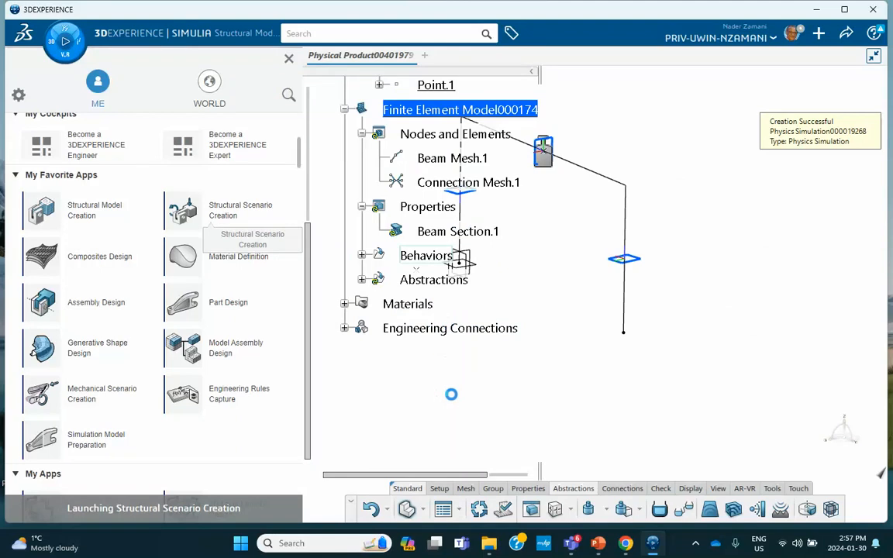
left_click(511, 326)
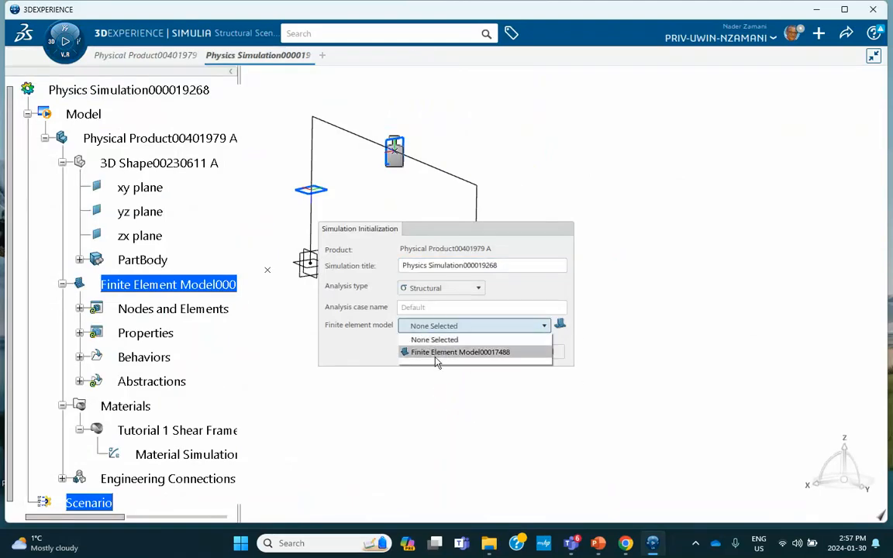
left_click(437, 354)
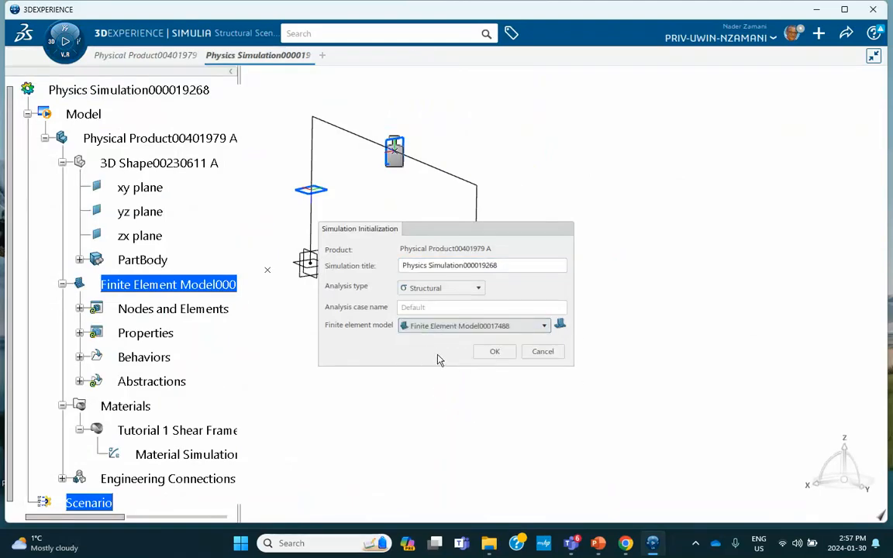
left_click(500, 353)
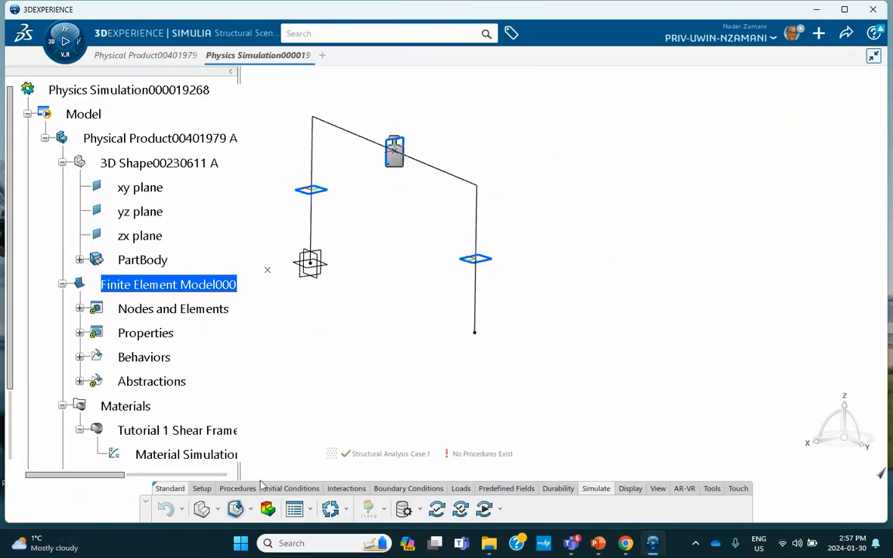
Add a frequency step with the Lanczos solver and 10 modes
left_click(237, 488)
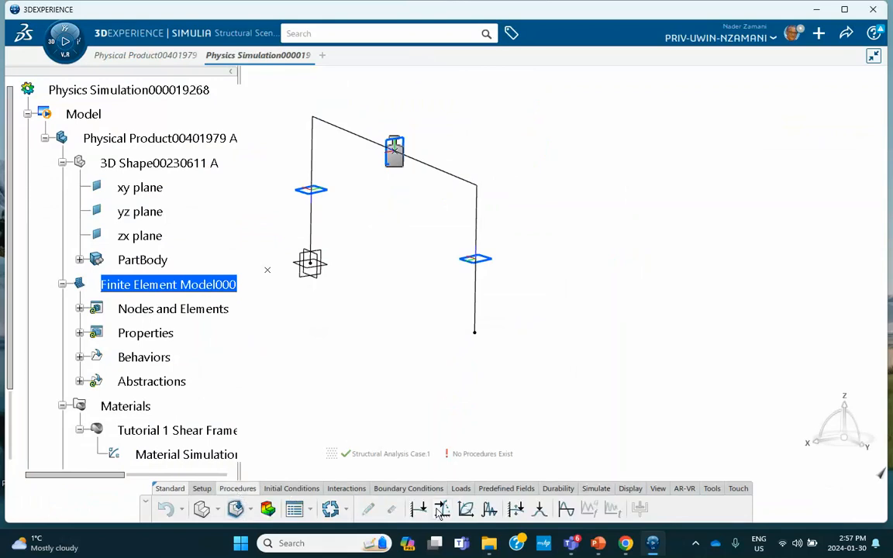
left_click(565, 511)
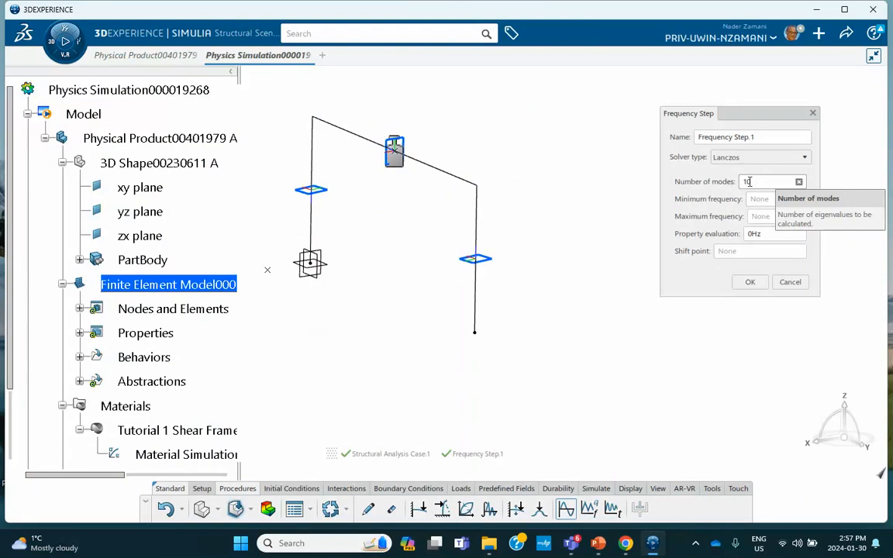
double_click(748, 182)
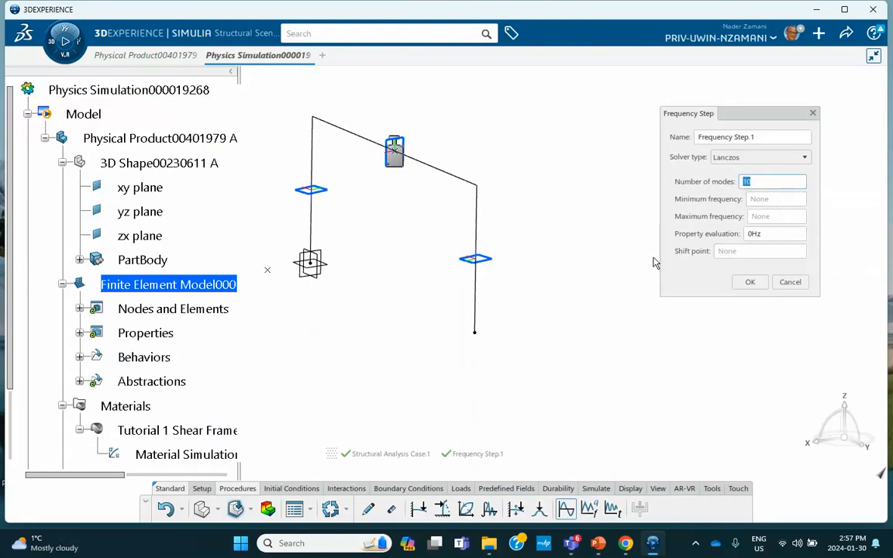
left_click(698, 282)
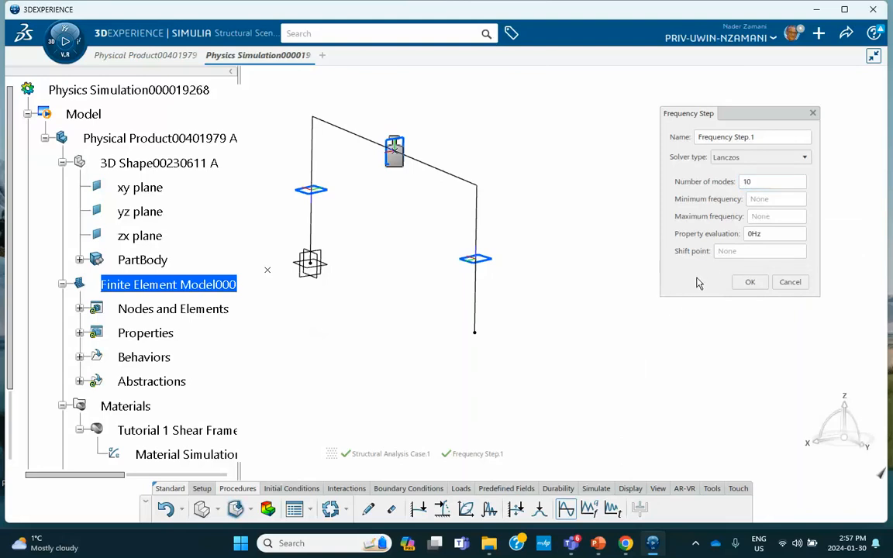
left_click(749, 281)
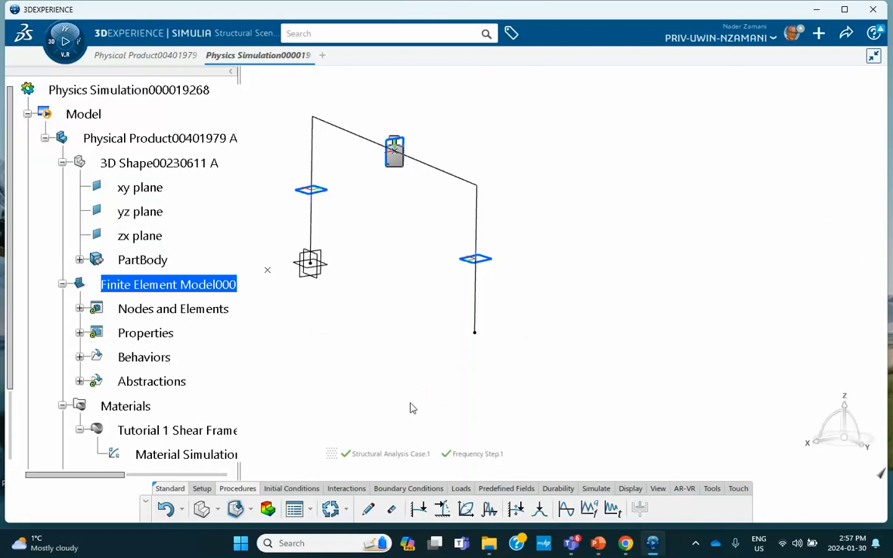
Start a fixed displacement boundary condition with the base vertices of both columns as supports
left_click(385, 489)
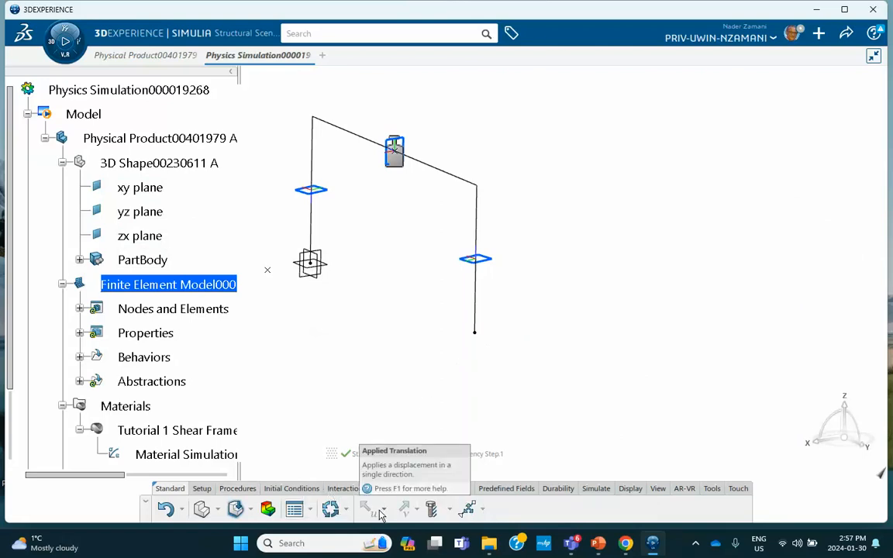
left_click(383, 509)
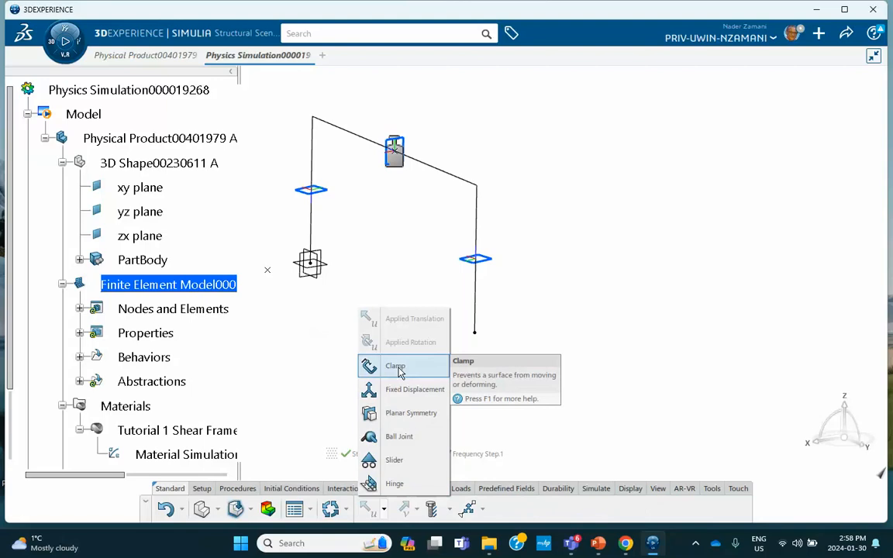
left_click(395, 390)
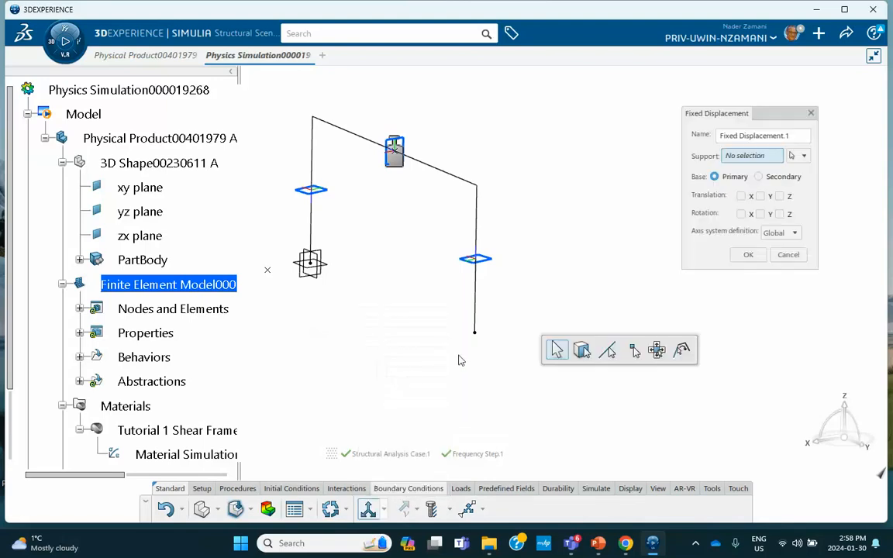
left_click(314, 265)
left_click(475, 333)
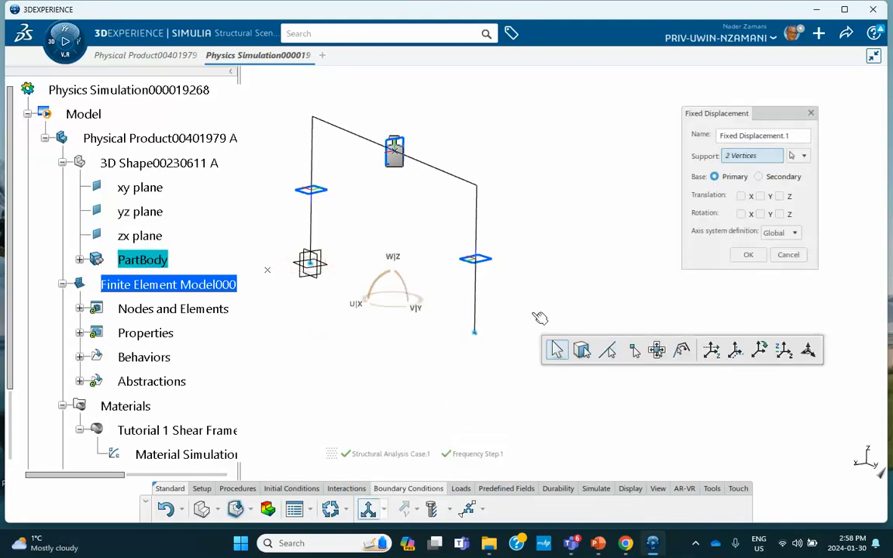
Restrain translation and rotation in X, Y and Z at the column bases and create the fixed displacement
left_click(742, 196)
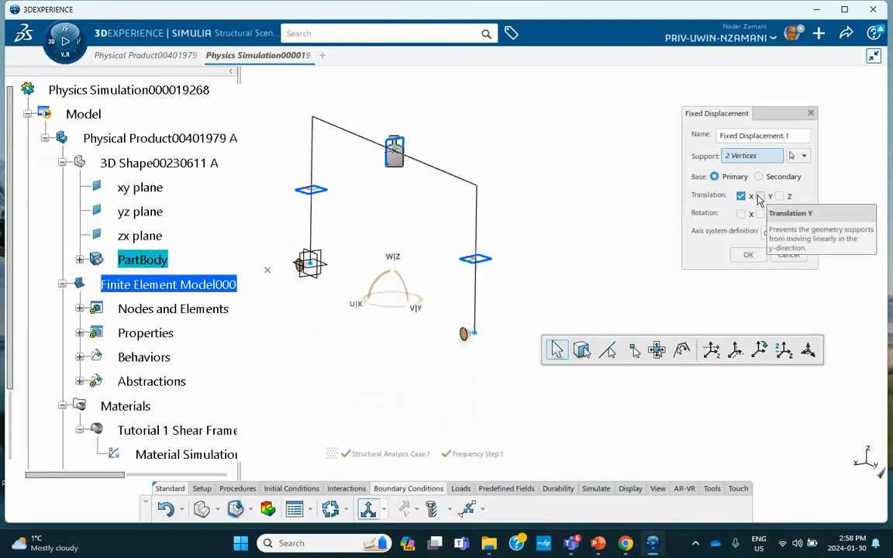
left_click(767, 197)
left_click(779, 196)
left_click(742, 214)
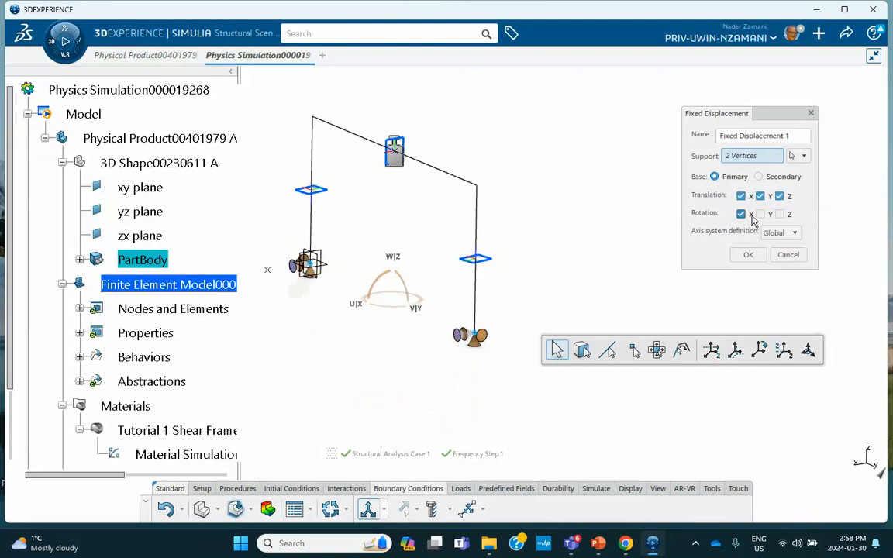
left_click(760, 215)
left_click(779, 214)
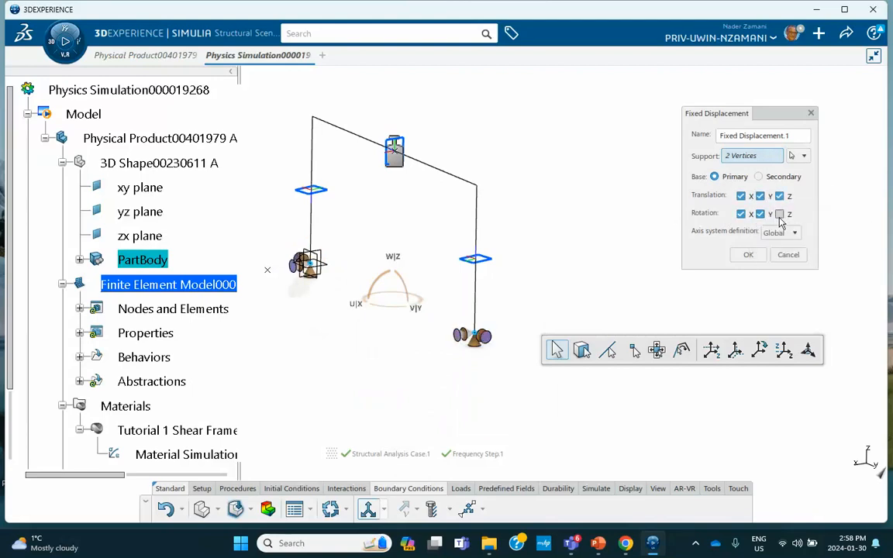
left_click(749, 255)
scroll(588, 179, "down", 2)
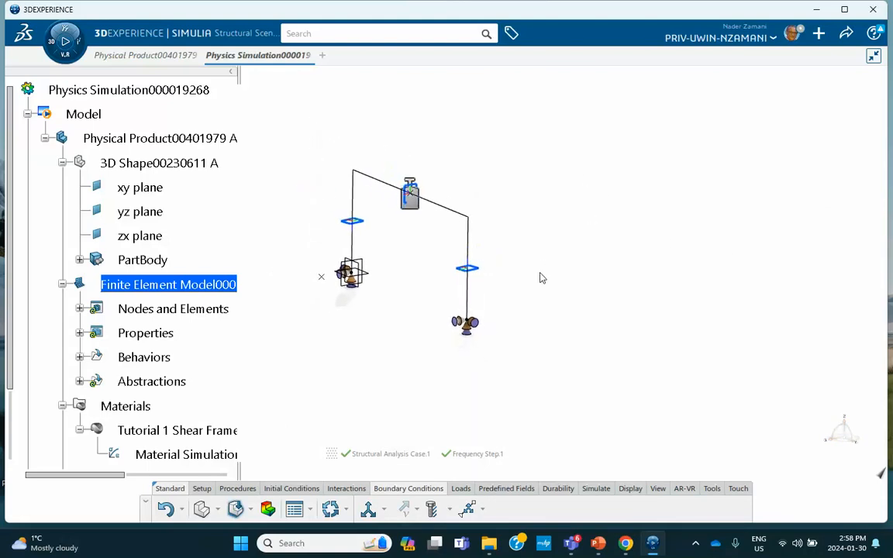
Run the model and scenario checks and the local interactive simulation checks, closing each status report
left_click(597, 488)
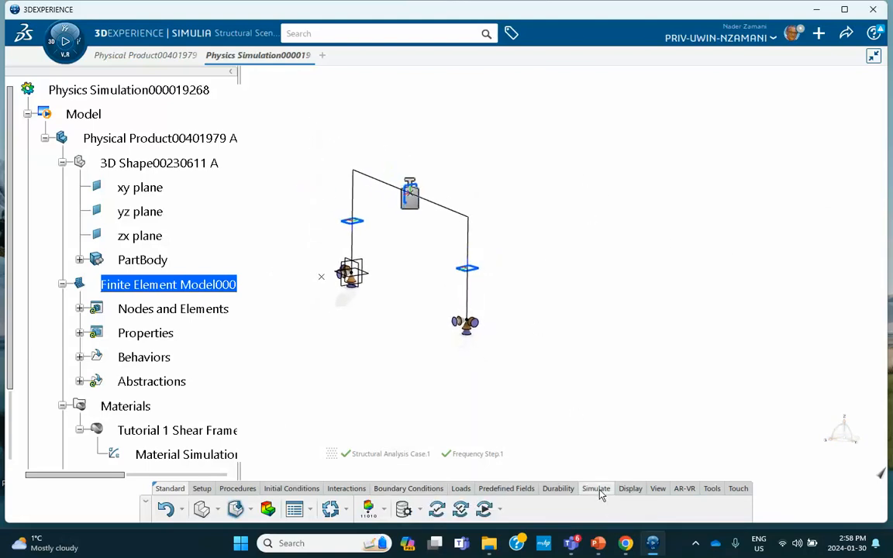
left_click(436, 510)
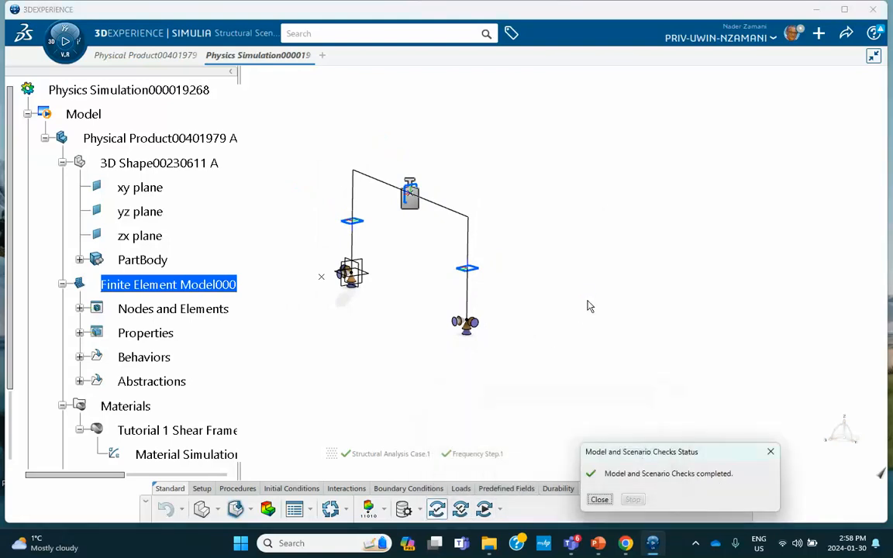
left_click(599, 499)
left_click(461, 510)
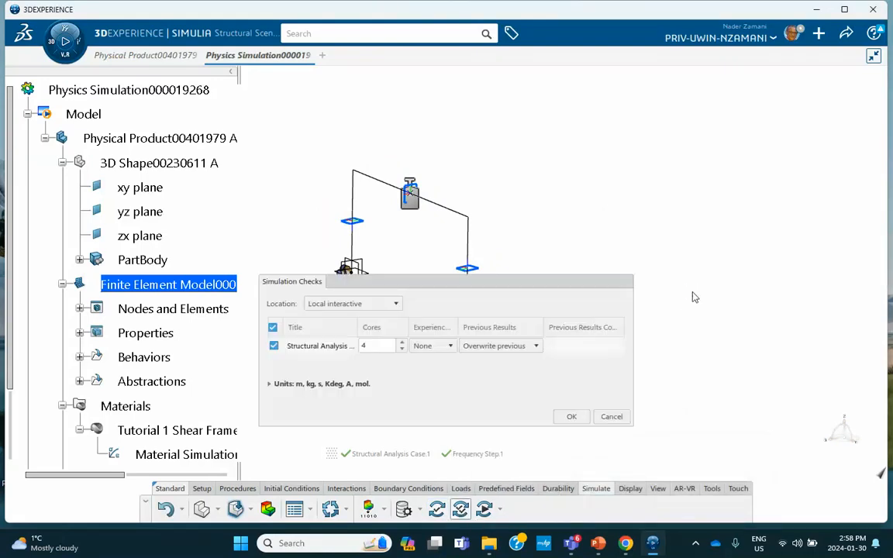
left_click(569, 417)
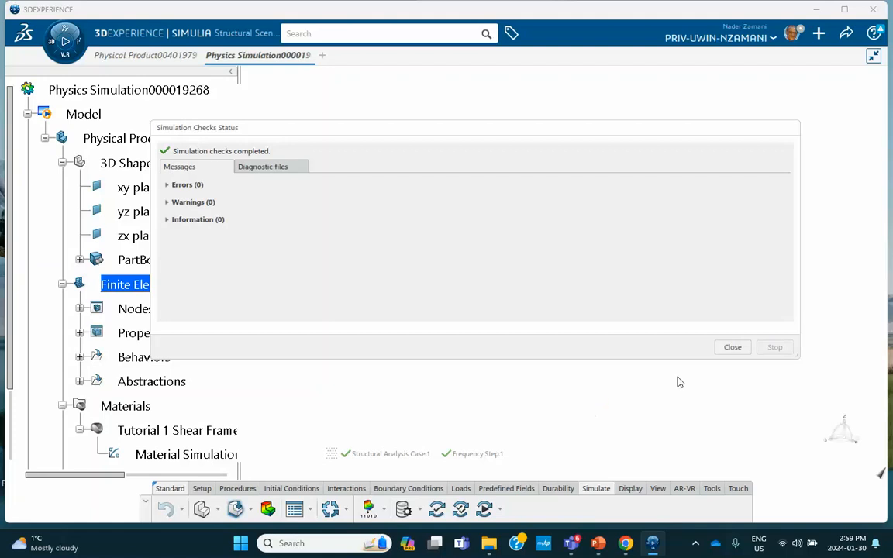
left_click(731, 348)
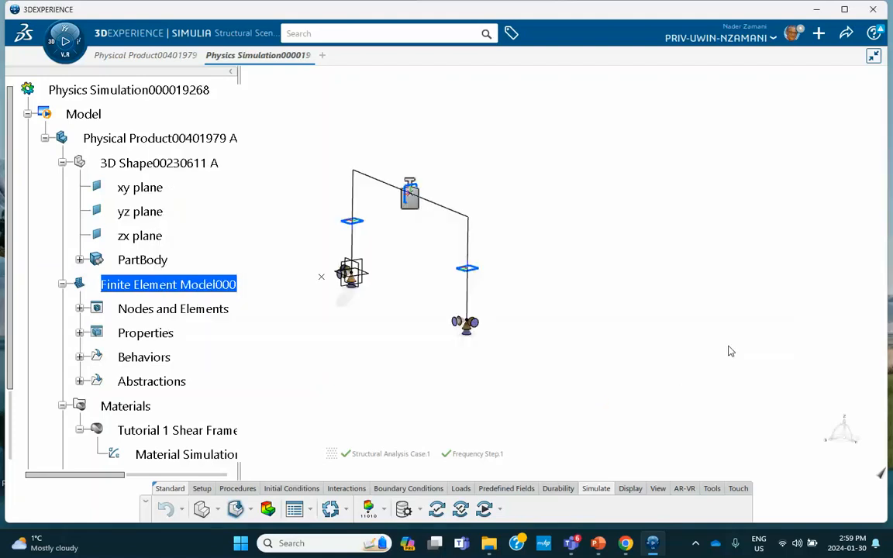
Run the structural analysis case as a local interactive simulation on 4 cores and close the status report
left_click(483, 508)
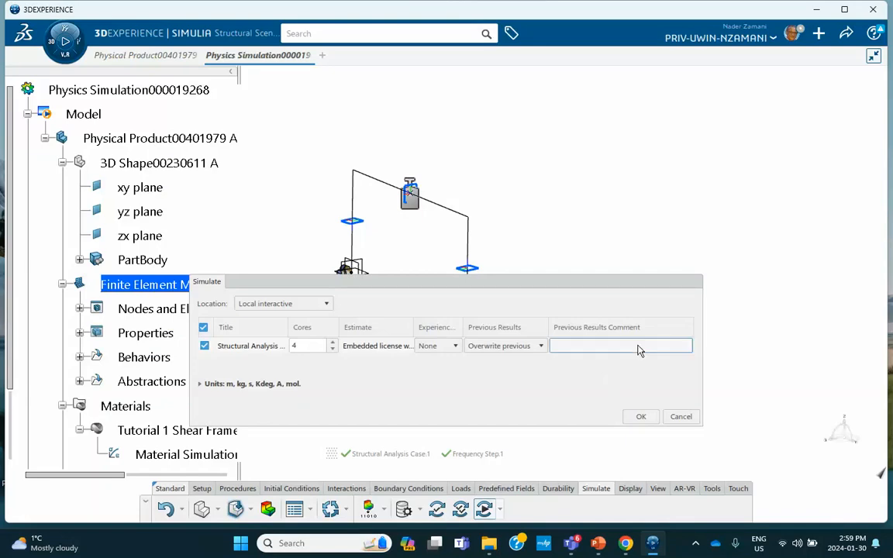
left_click(635, 417)
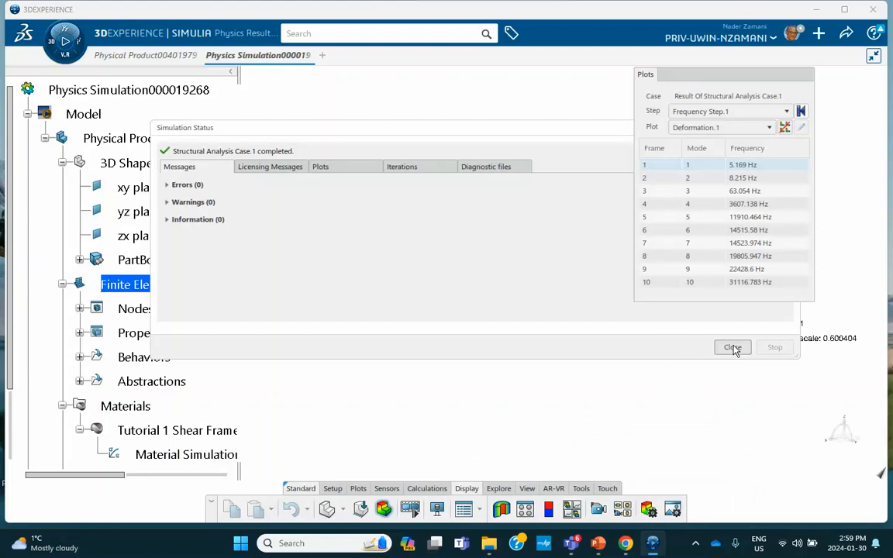
left_click(732, 348)
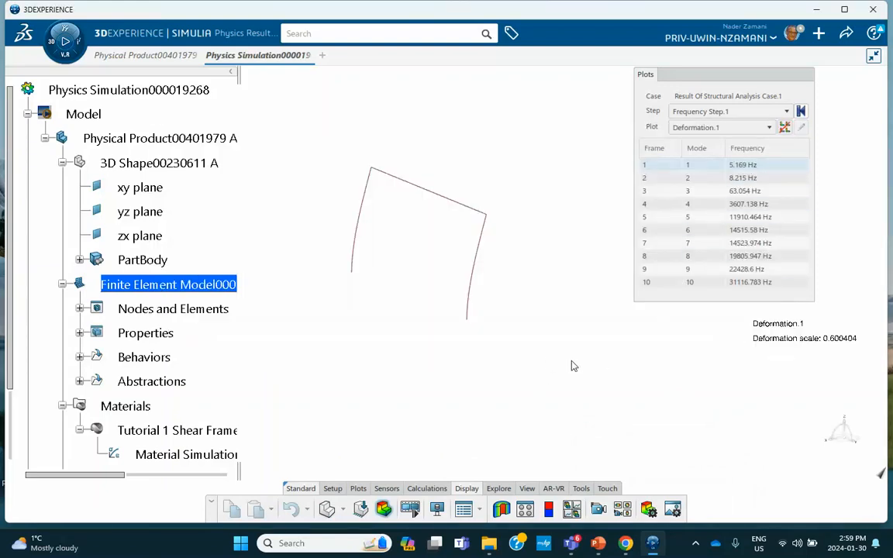
Switch to the PowerPoint presentation and compare the computed modal frequencies with the reference frequencies on slide 4
left_click(721, 191)
left_click(598, 545)
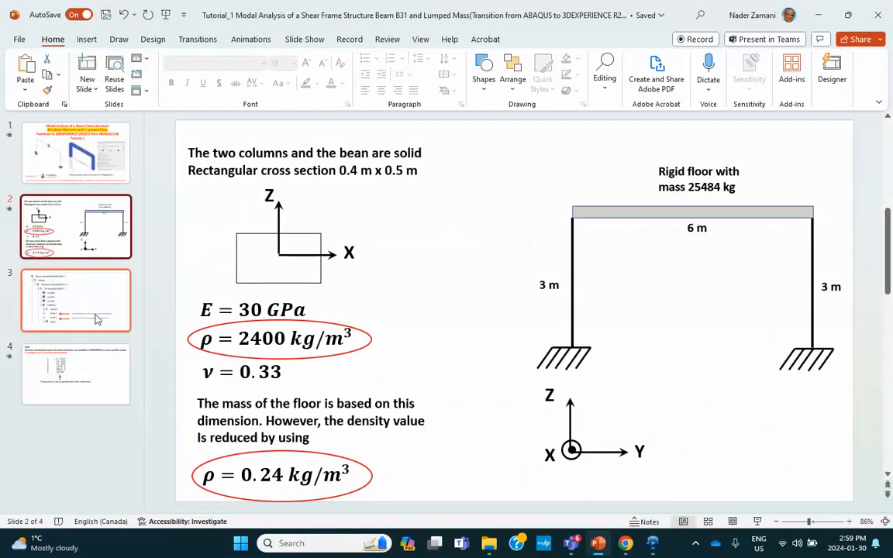
left_click(92, 379)
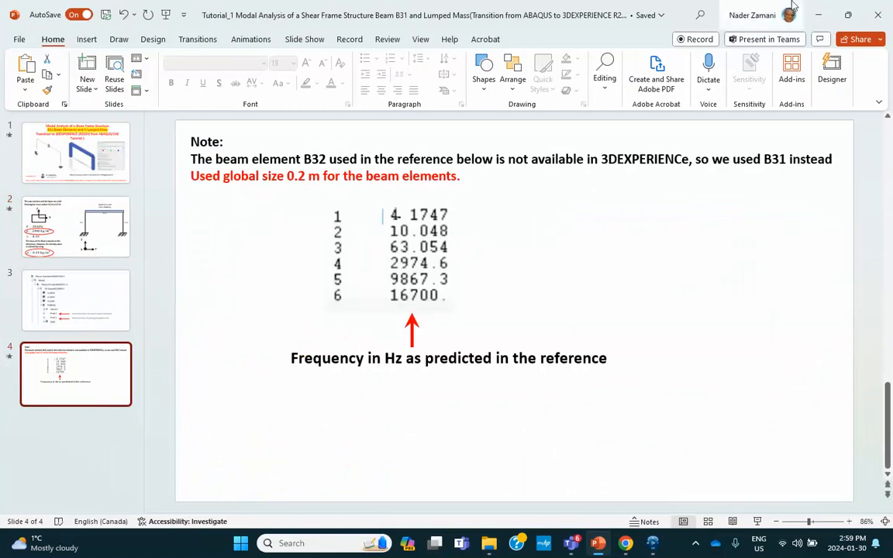
left_click(816, 14)
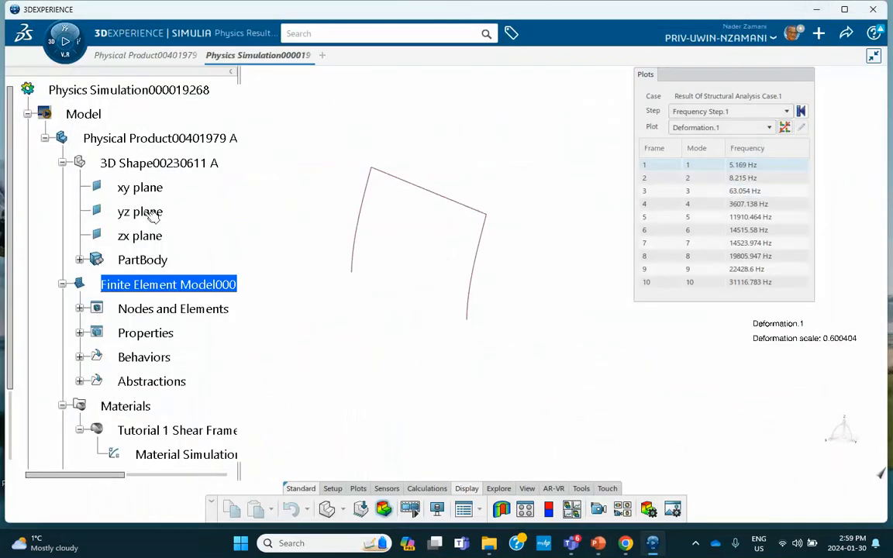
Edit the rectangular Beam Profile.1, setting its base to 500 mm and its height to 400 mm
scroll(123, 233, "down", 3)
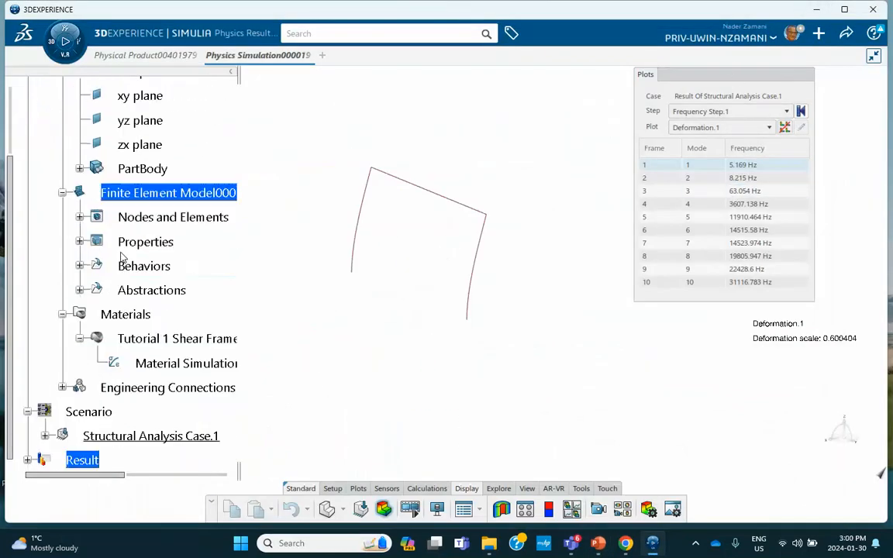
left_click(80, 266)
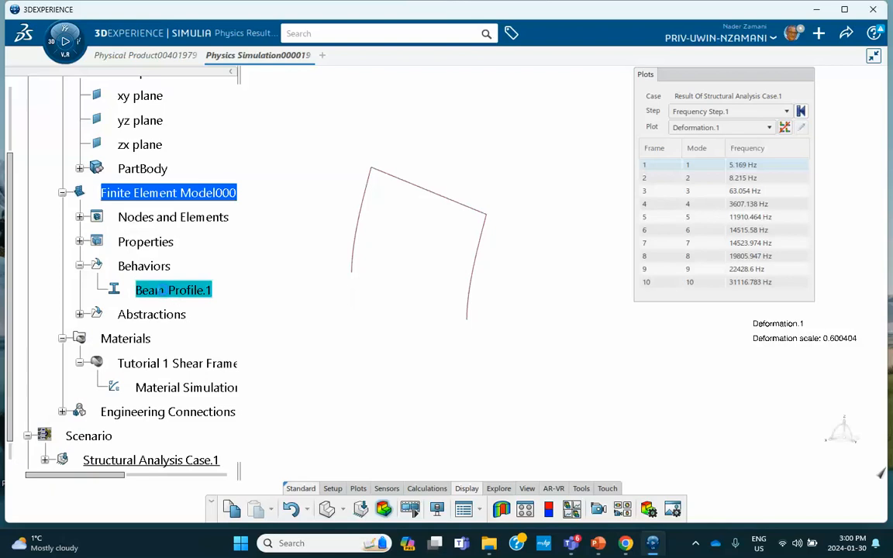
double_click(163, 290)
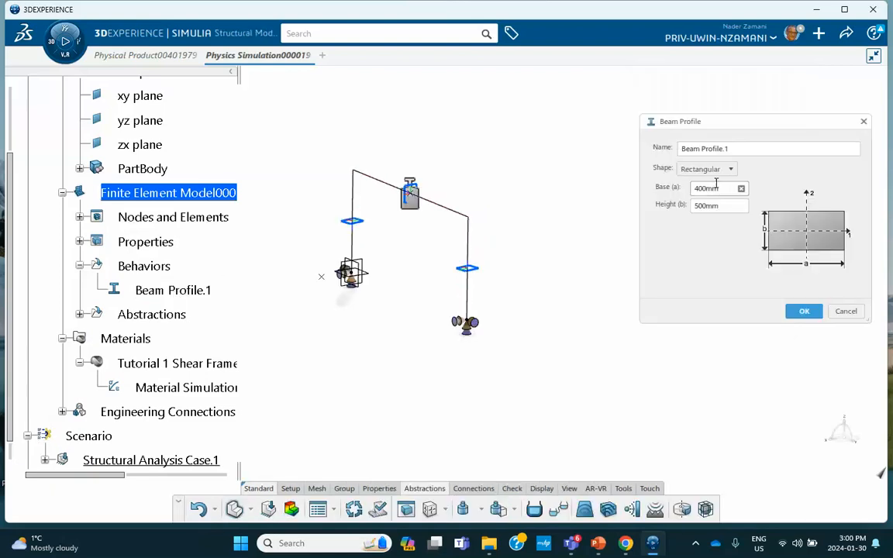
double_click(715, 187)
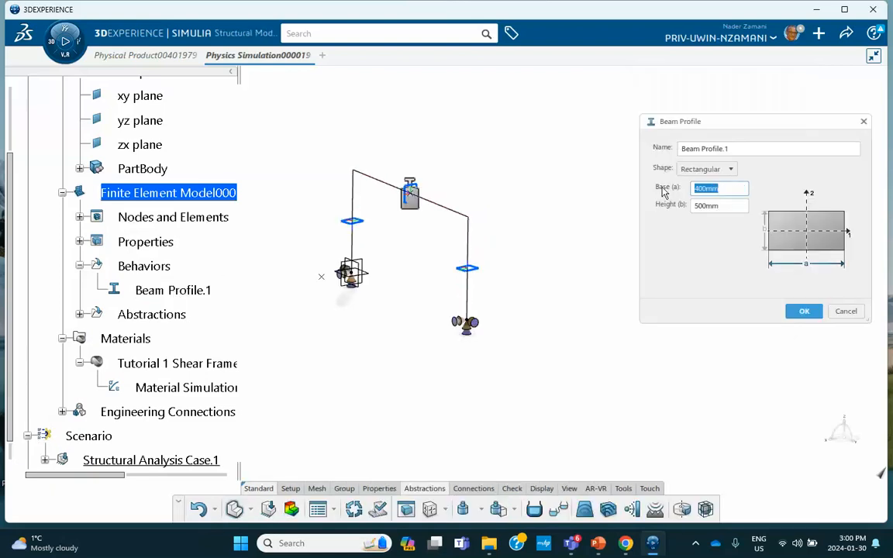
type("500")
double_click(722, 206)
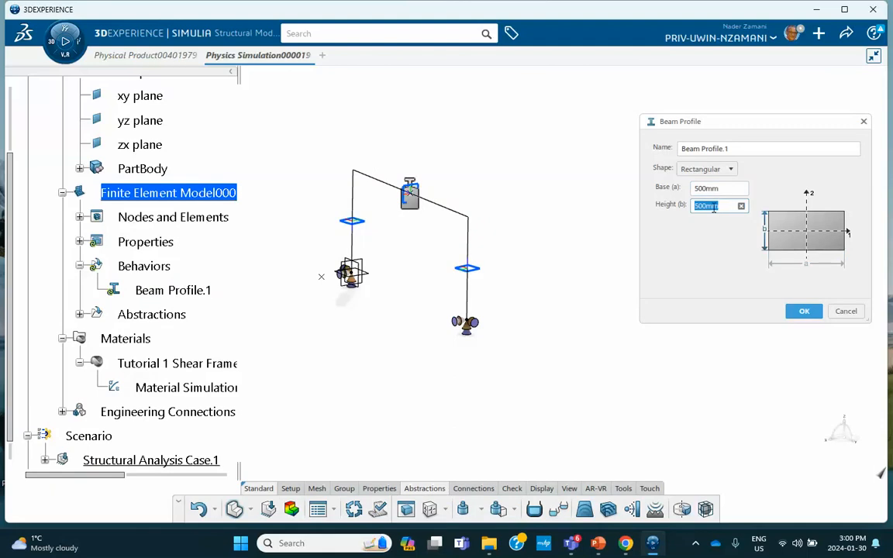
type("400")
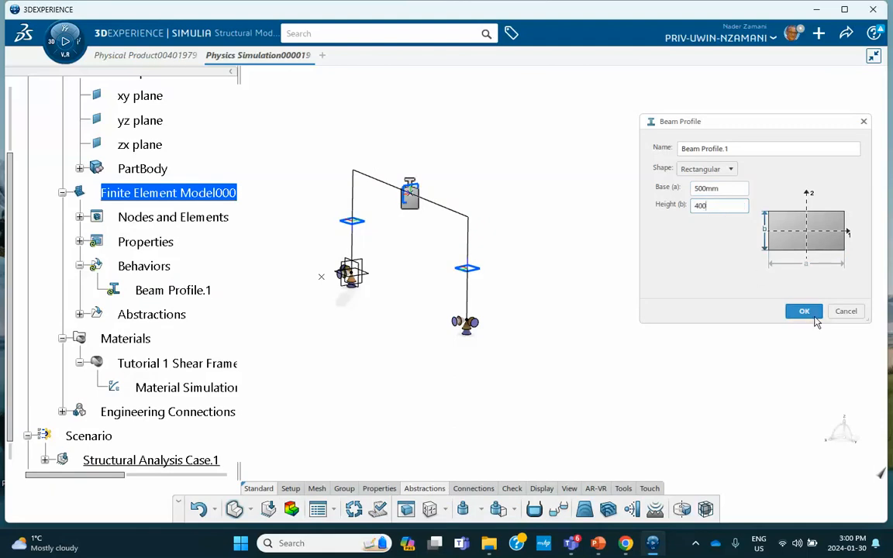
left_click(813, 316)
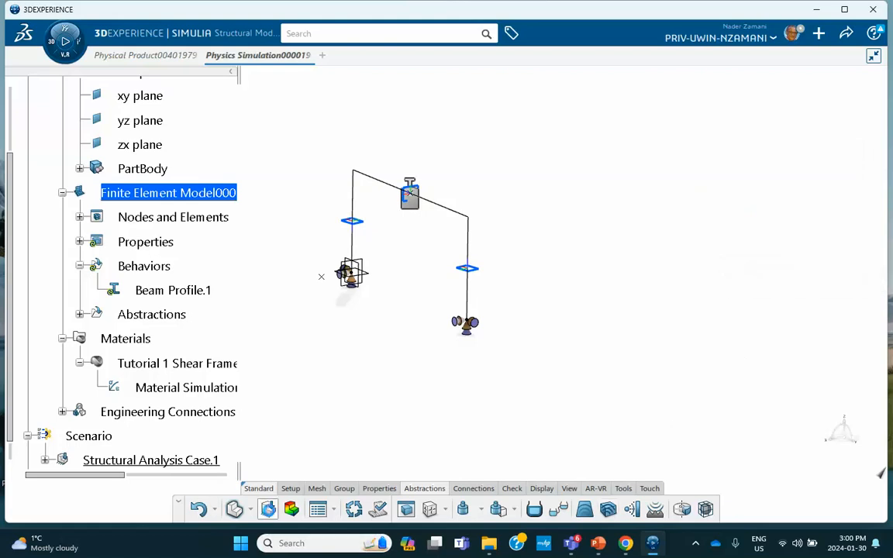
Rerun the structural analysis case as a local interactive simulation on 4 cores and check its frequencies against the PowerPoint reference slide
left_click(268, 509)
left_click(485, 509)
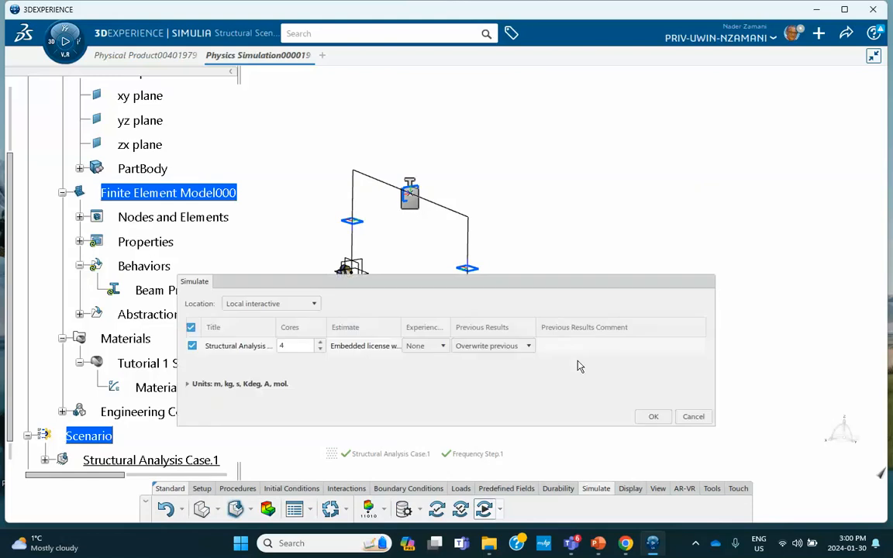
left_click(648, 416)
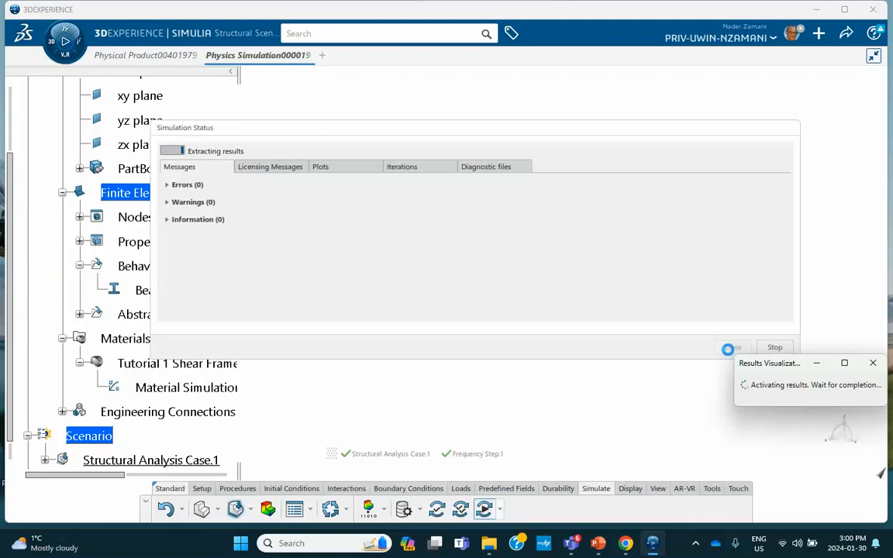
left_click(731, 347)
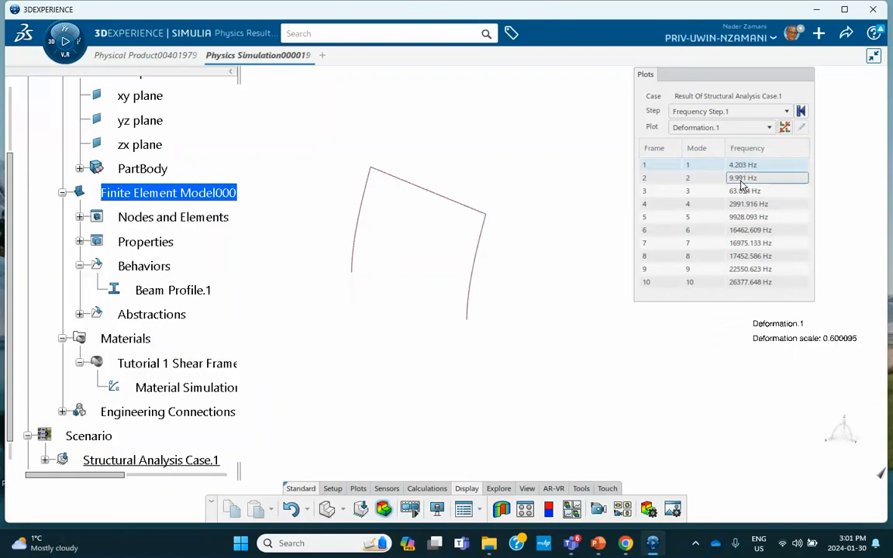
left_click(597, 543)
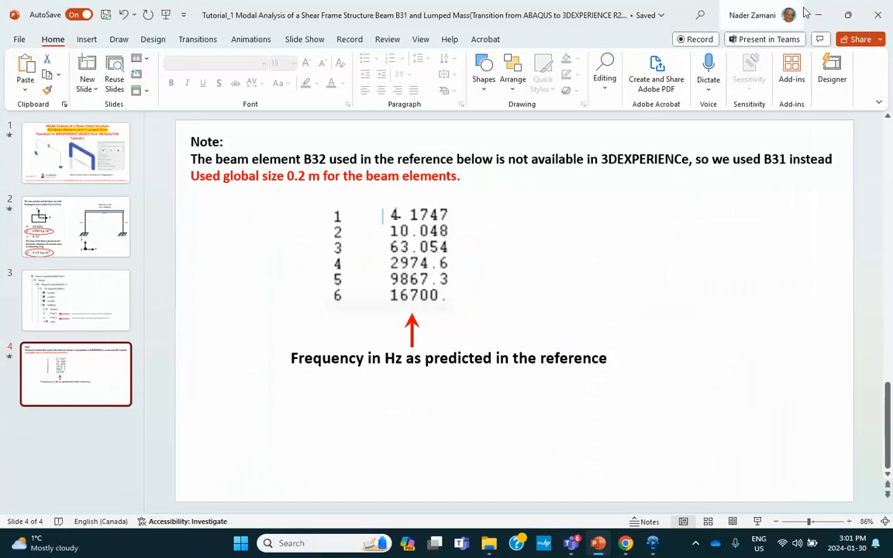
left_click(817, 15)
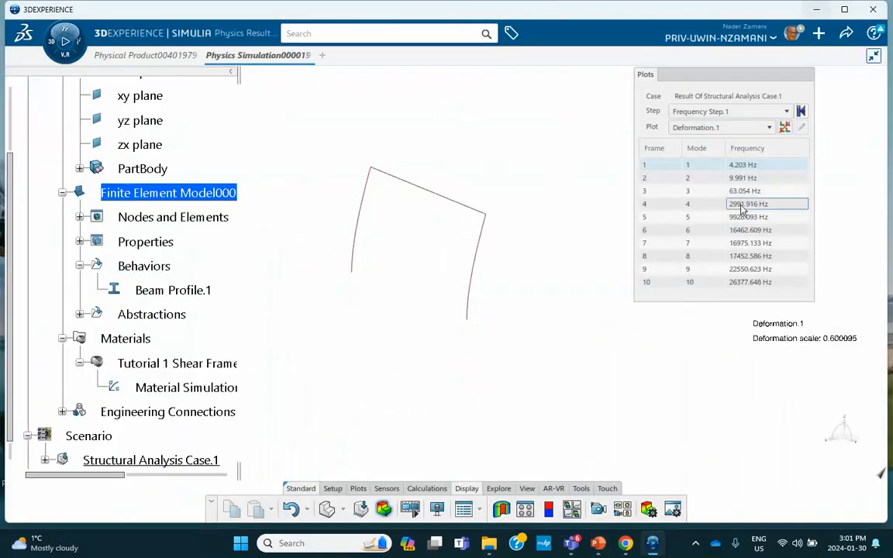
Show the Displacement.1 contour plot and set its beam style to Profile
left_click(718, 130)
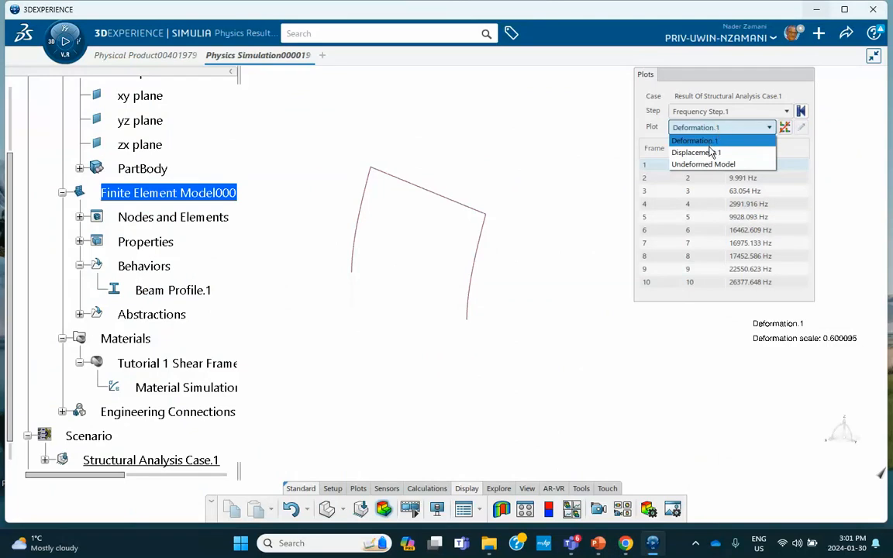
left_click(694, 152)
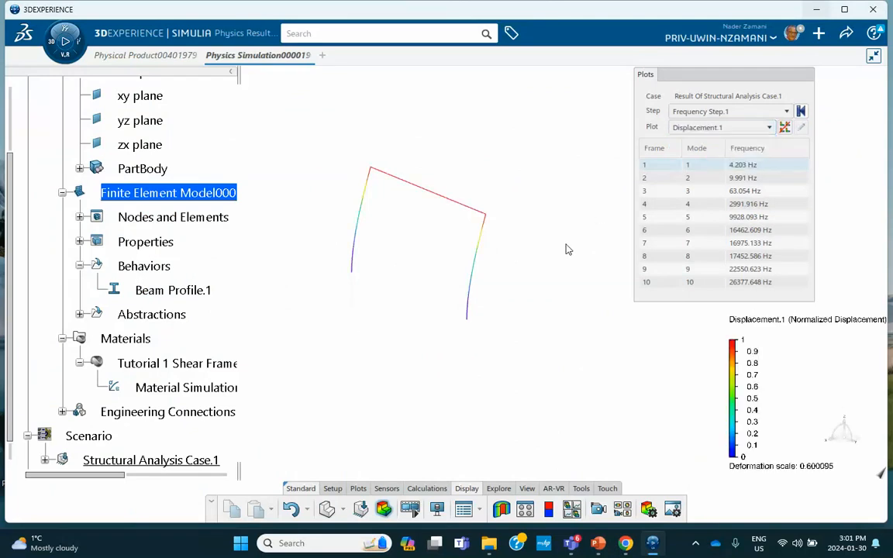
left_click(480, 213)
double_click(483, 215)
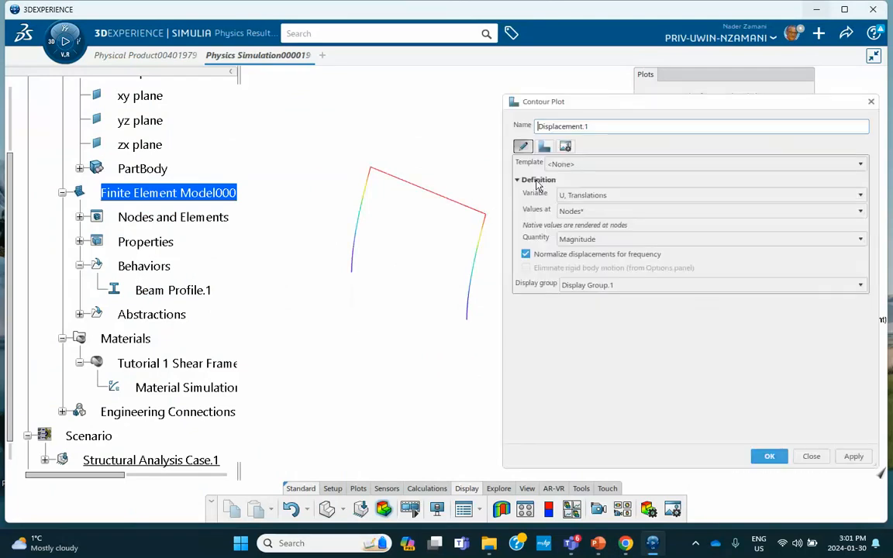
left_click(565, 145)
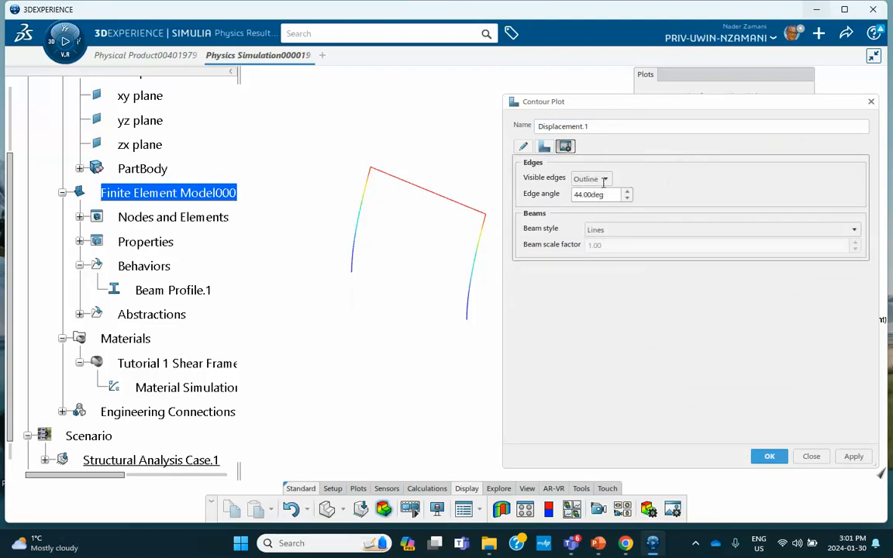
left_click(598, 230)
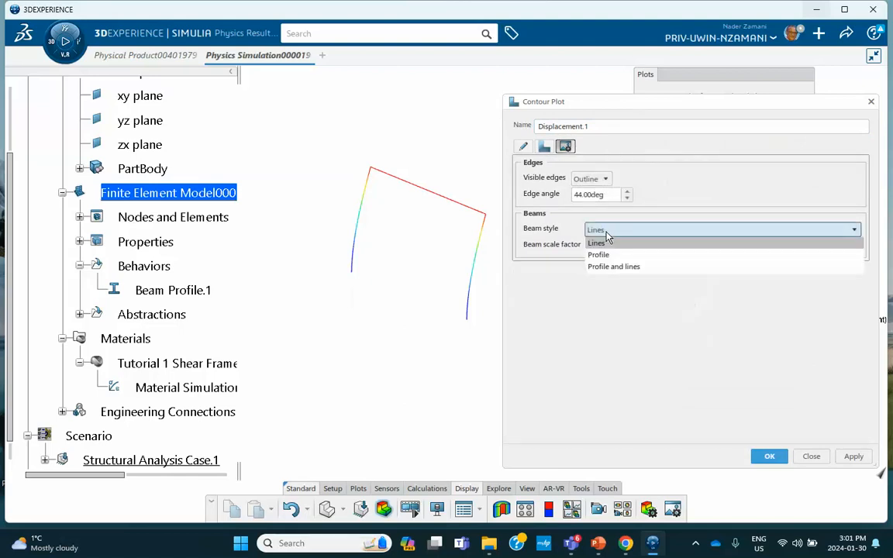
left_click(598, 255)
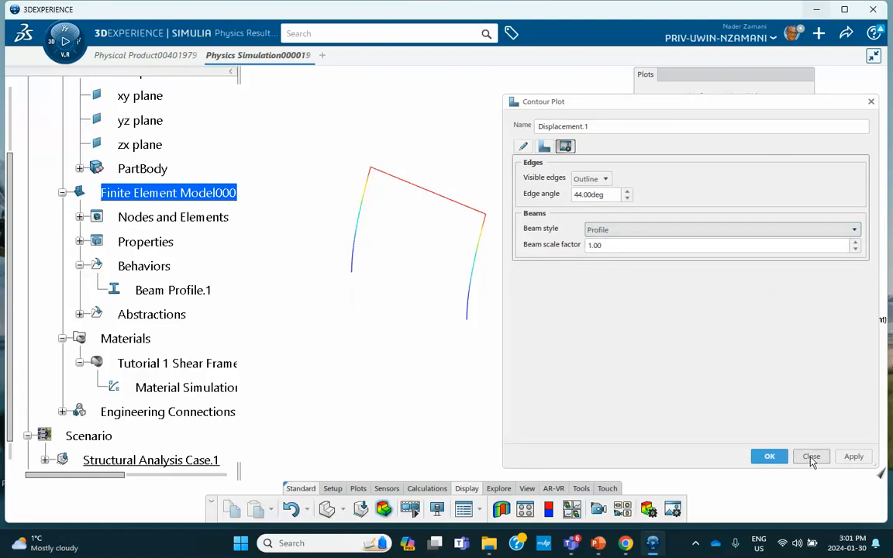
left_click(853, 458)
left_click(777, 453)
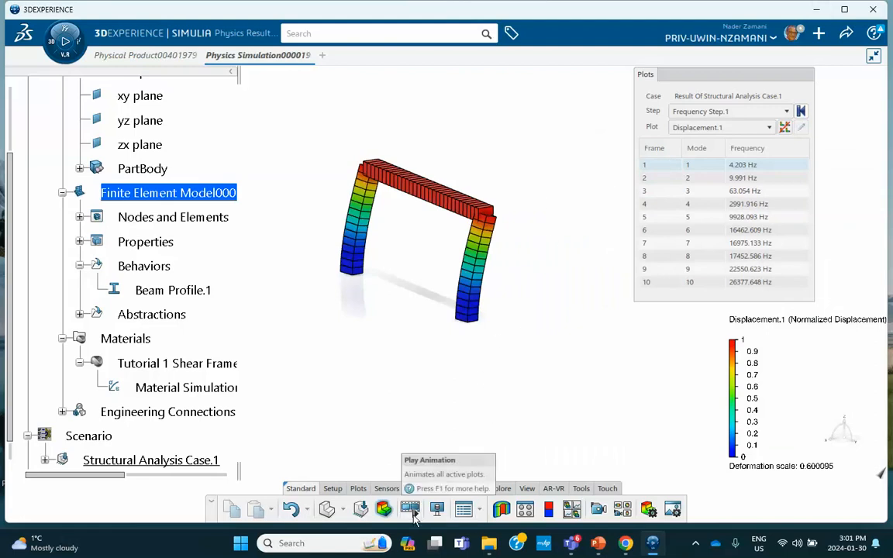
Animate the displacement plot for modes 1 through 4 and stop the animation
left_click(382, 508)
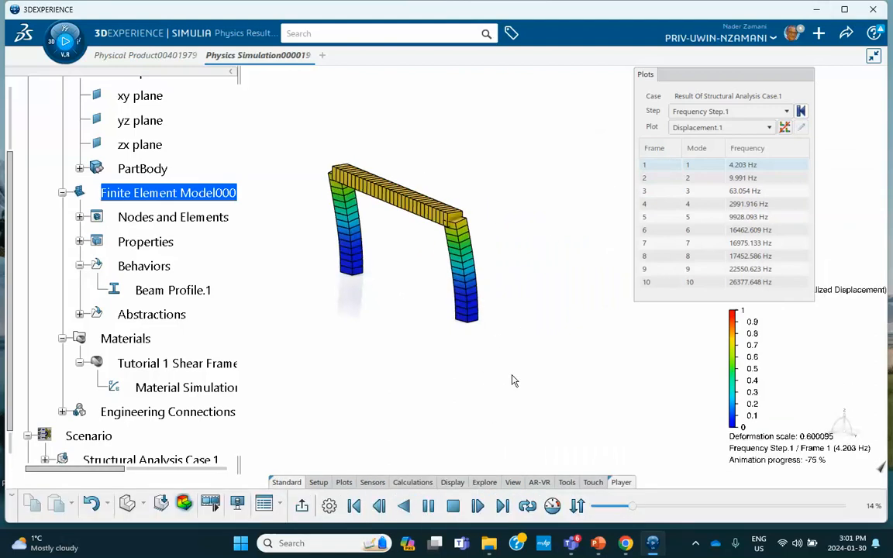
left_click(683, 179)
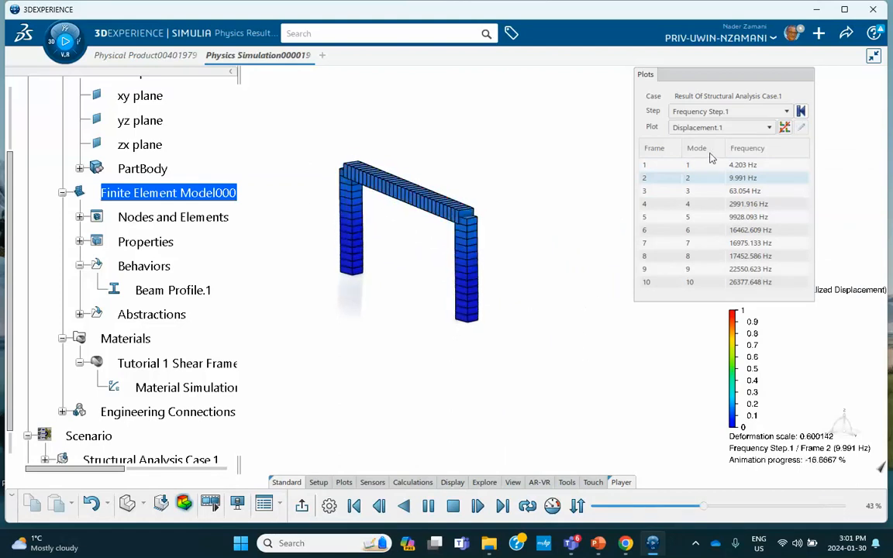
left_click(714, 192)
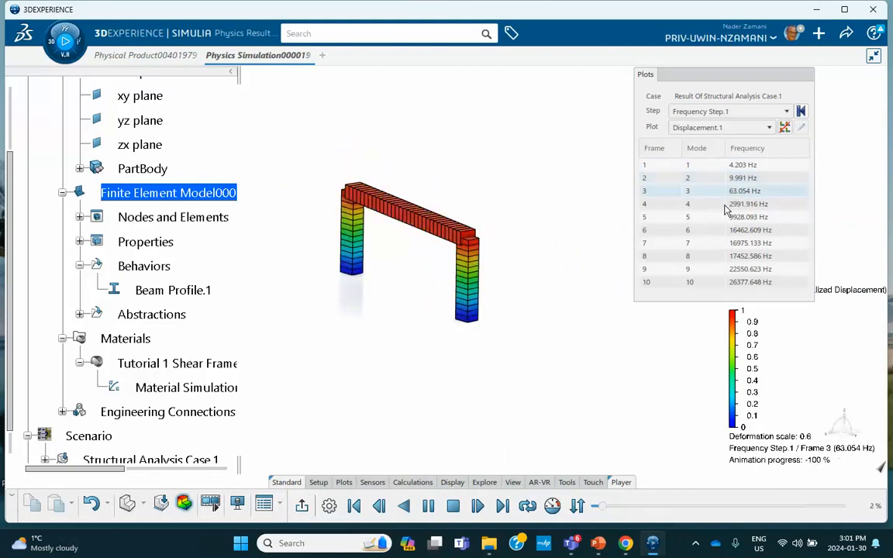
left_click(737, 206)
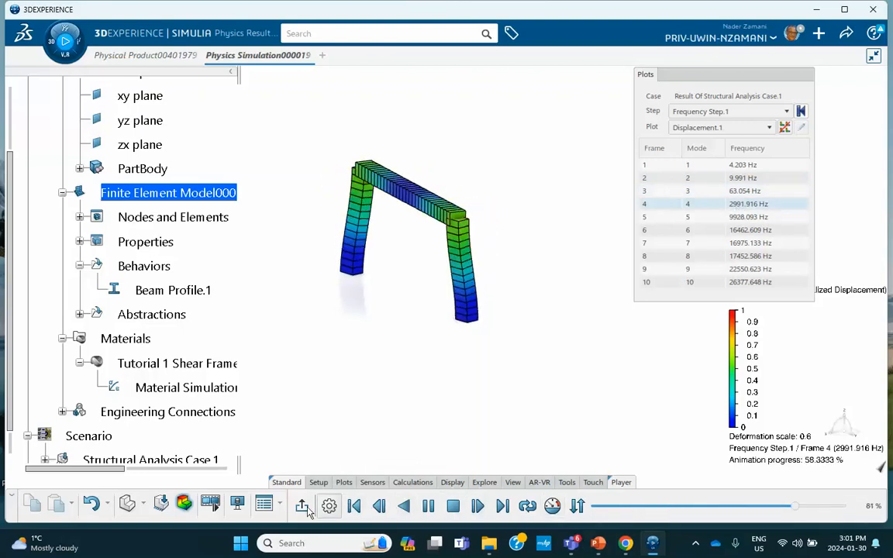
left_click(453, 505)
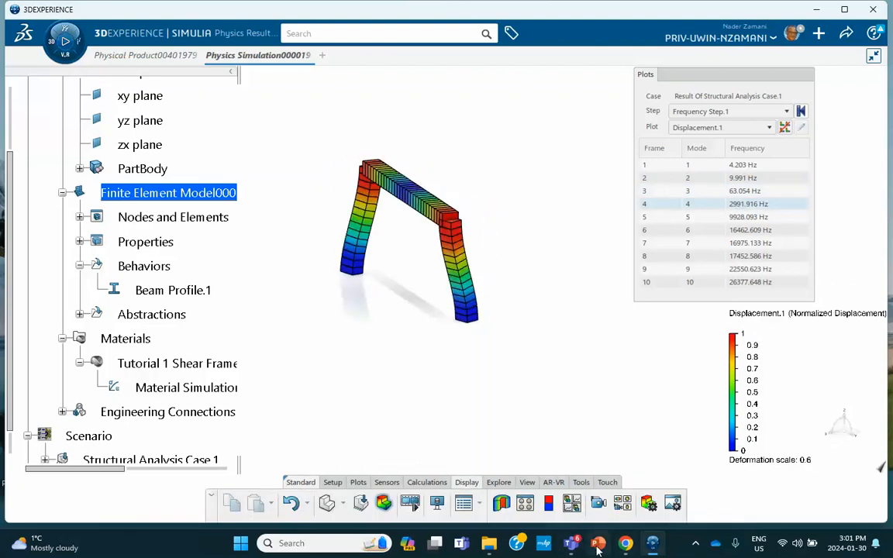
Check the reference frequencies in PowerPoint and view the displacement plots of modes 6, 8 and 7 in 3DEXPERIENCE
left_click(598, 542)
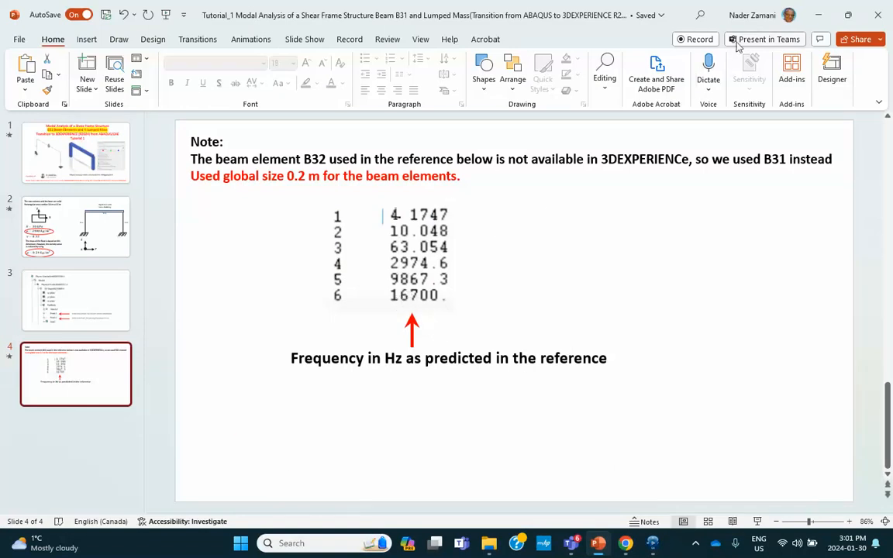
left_click(821, 14)
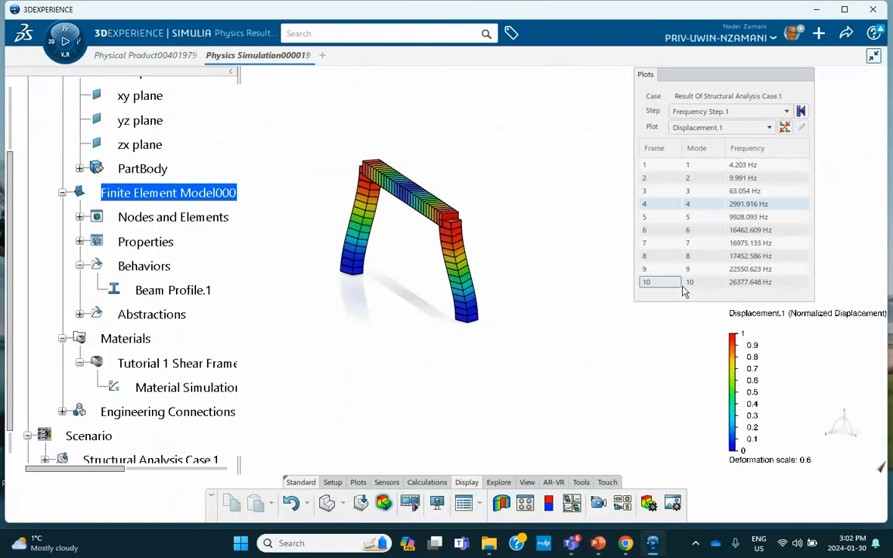
left_click(750, 231)
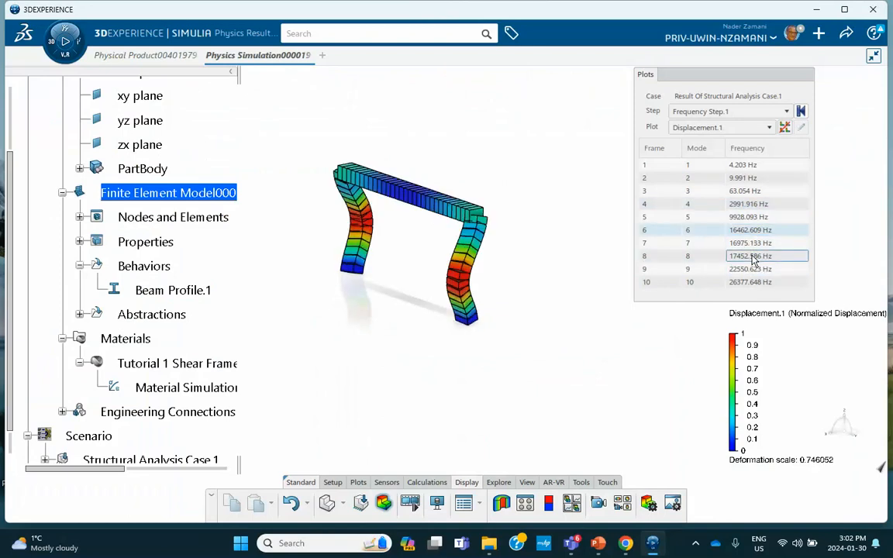
left_click(751, 257)
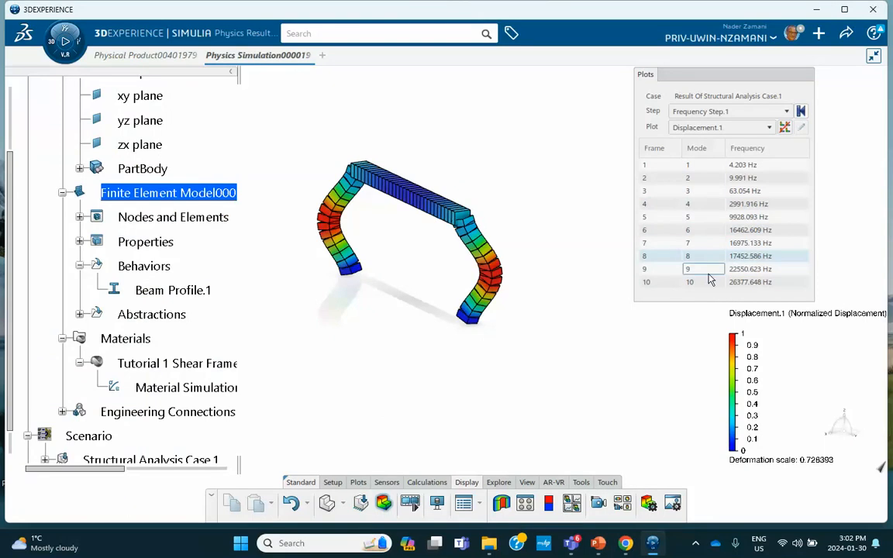
left_click(702, 246)
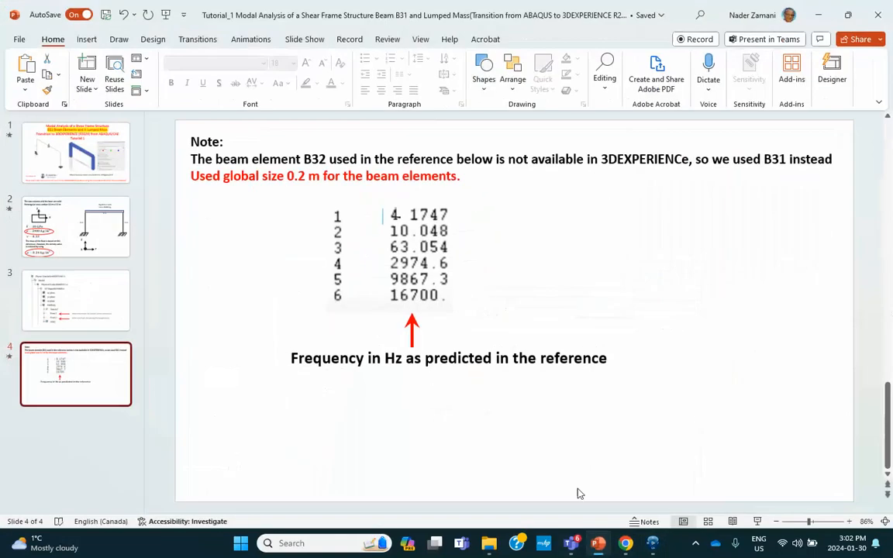
Return to the PowerPoint slide with the reference frequencies and show the hidden system tray items
left_click(597, 542)
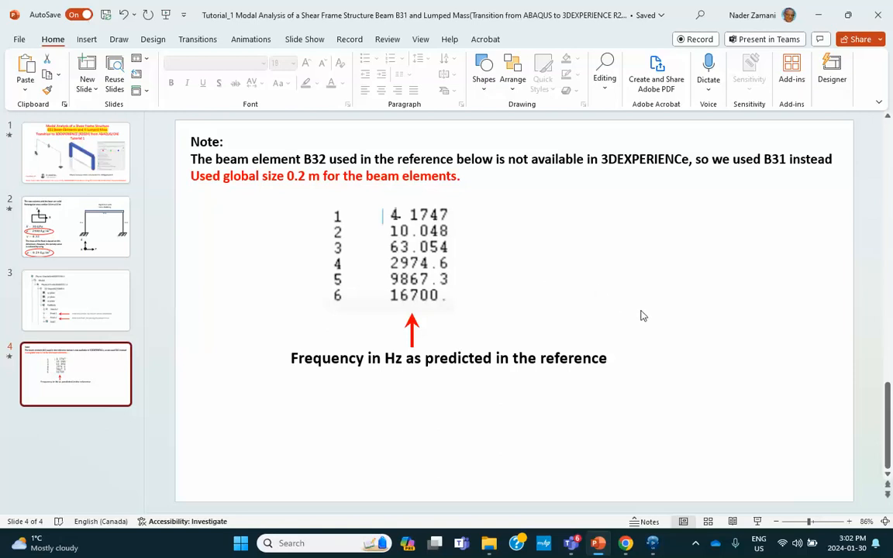
left_click(696, 546)
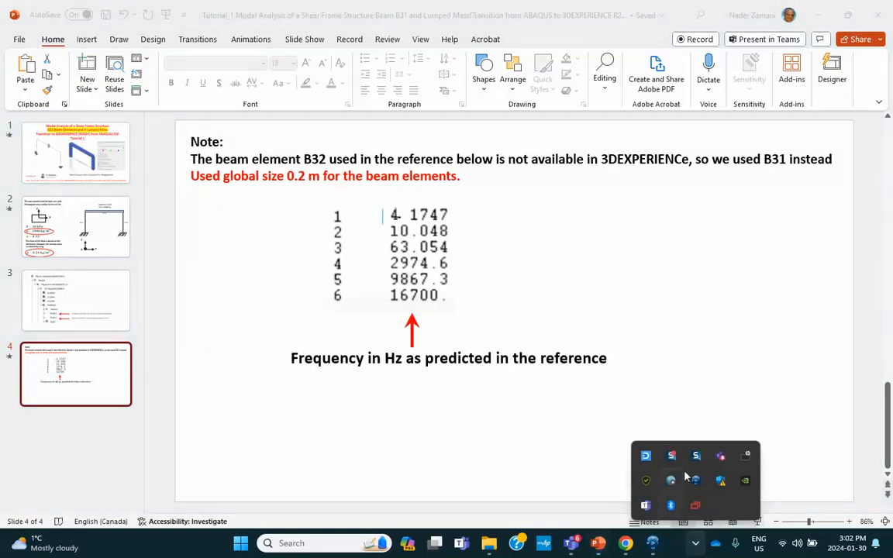